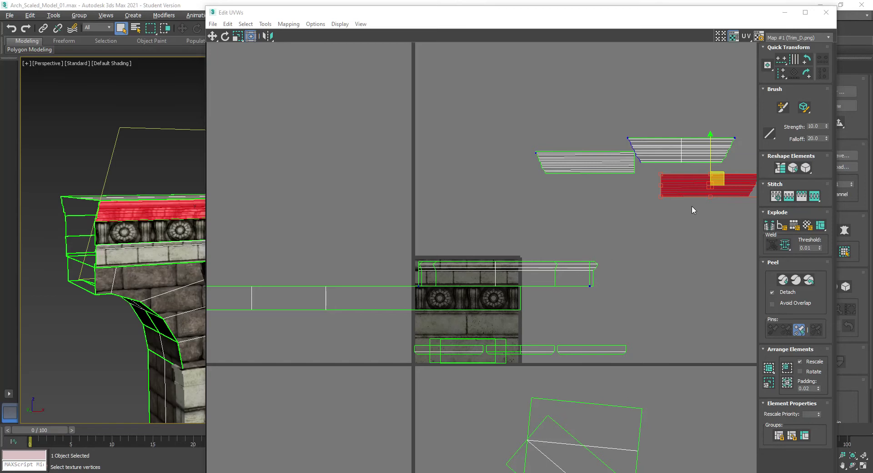
Move the selected cornice UV shell onto the trapezoidal cornice shell and scale it to the same height
{"action": "middle_click_drag", "start_coordinate": [692, 206], "coordinate": [585, 265]}
{"action": "scroll", "coordinate": [592, 244], "scroll_direction": "up", "scroll_amount": 5}
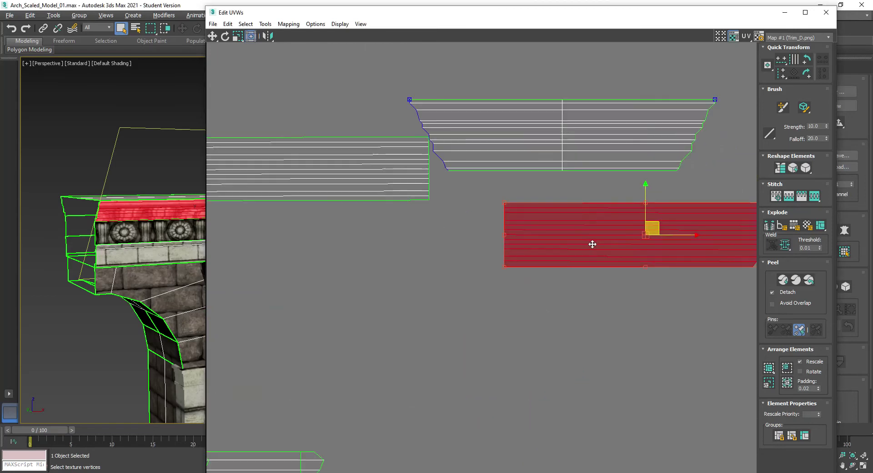
{"action": "left_click_drag", "start_coordinate": [659, 225], "coordinate": [619, 128]}
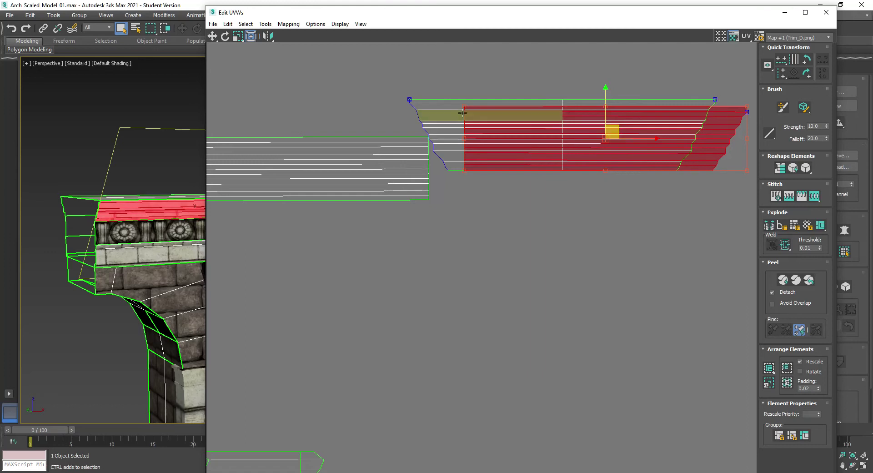
{"action": "left_click_drag", "start_coordinate": [463, 107], "coordinate": [452, 96]}
{"action": "left_click", "coordinate": [481, 245]}
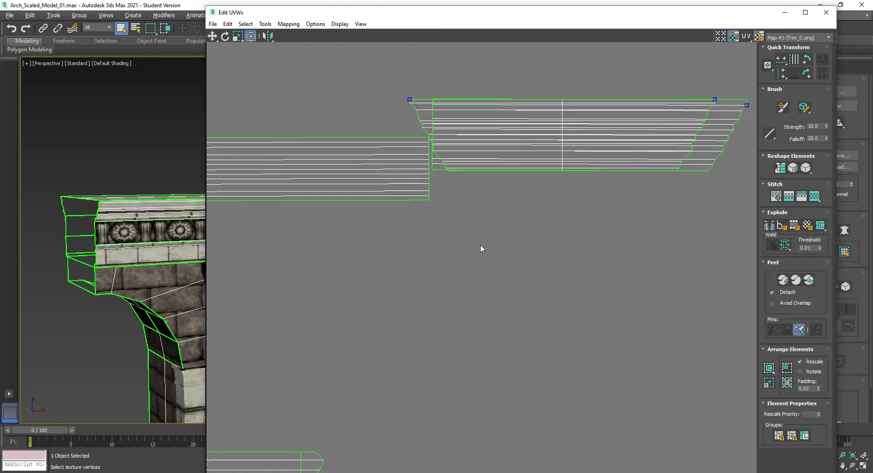
Move the remaining separate cornice UV shell onto the two stacked shells and scale it to match their height
{"action": "middle_click_drag", "start_coordinate": [421, 246], "coordinate": [555, 257]}
{"action": "left_click_drag", "start_coordinate": [289, 82], "coordinate": [488, 253]}
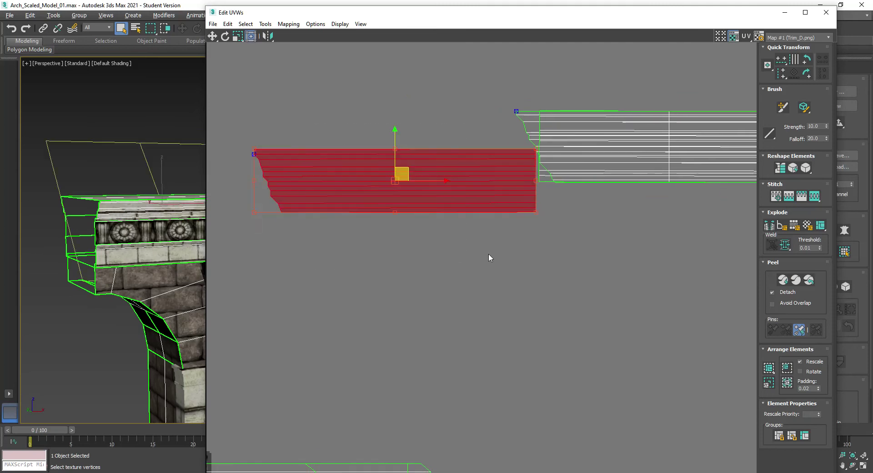
{"action": "middle_click_drag", "start_coordinate": [488, 258], "coordinate": [446, 269]}
{"action": "left_click_drag", "start_coordinate": [298, 197], "coordinate": [564, 177]}
{"action": "scroll", "coordinate": [595, 168], "scroll_direction": "up", "scroll_amount": 3}
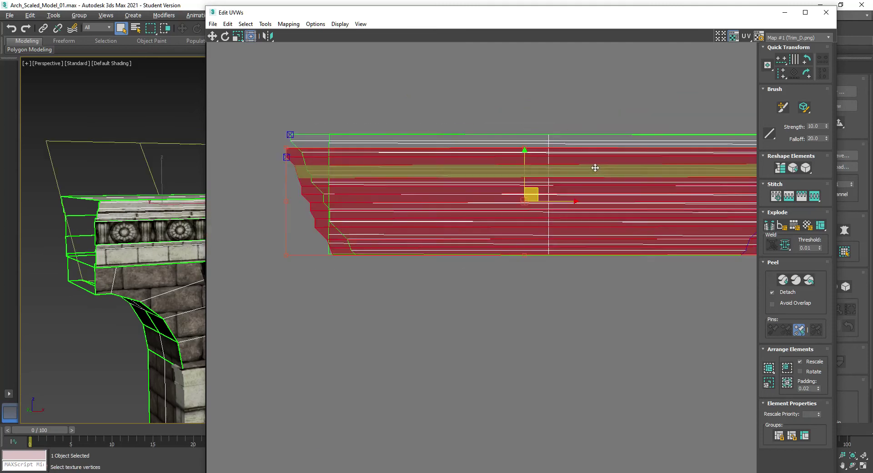
{"action": "middle_click_drag", "start_coordinate": [679, 172], "coordinate": [528, 189]}
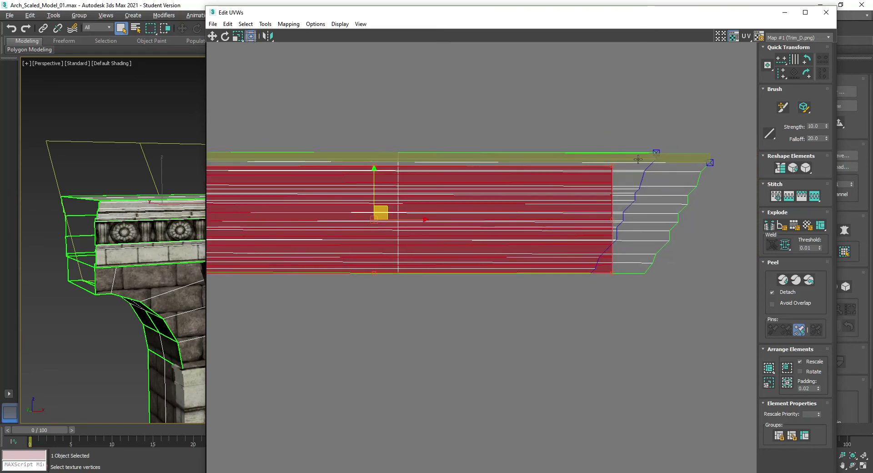
{"action": "left_click_drag", "start_coordinate": [614, 166], "coordinate": [644, 152]}
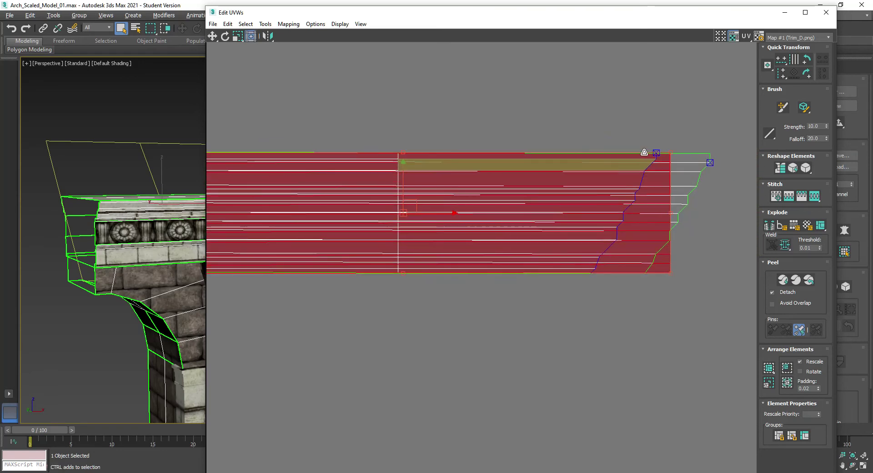
Uncover the arch in the viewport, clear the face selection and select the cornice's top border edge in edge mode
{"action": "left_click_drag", "start_coordinate": [703, 11], "coordinate": [710, 309]}
{"action": "middle_click_drag", "start_coordinate": [450, 185], "coordinate": [511, 136]}
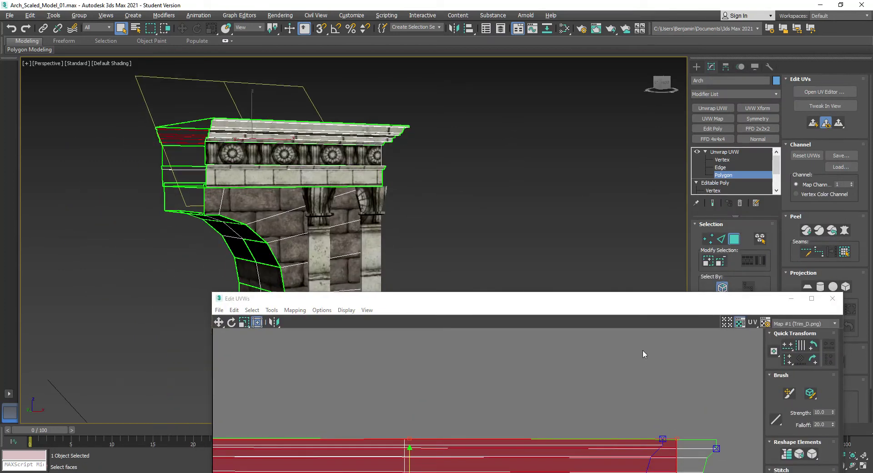
{"action": "left_click", "coordinate": [296, 143]}
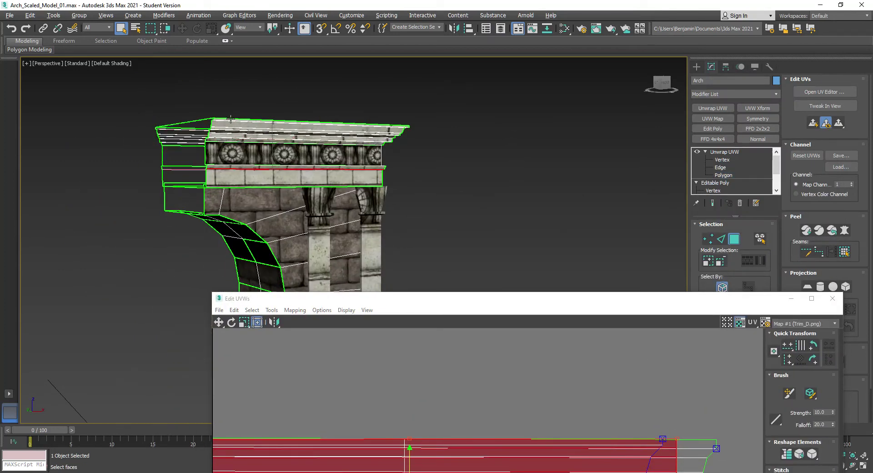
{"action": "key", "text": "2"}
{"action": "left_click", "coordinate": [229, 121]}
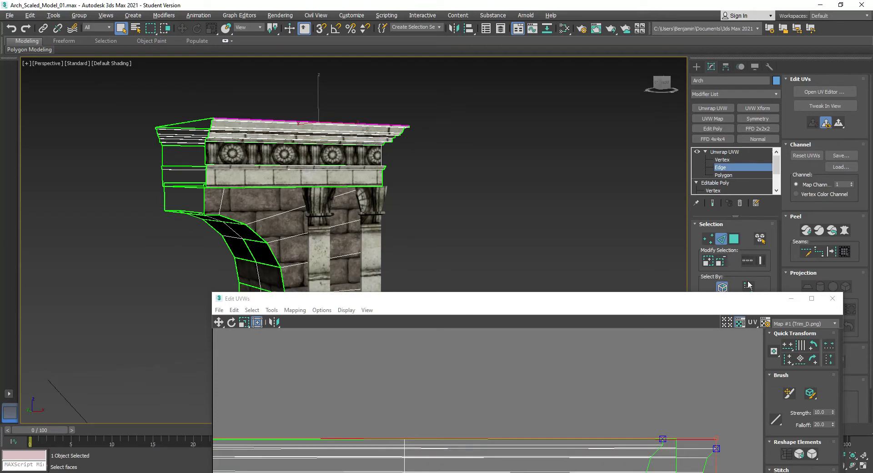
Select the first edge loop below the cornice's top border around the corner and align its UVs horizontally to the pivot
{"action": "left_click_drag", "start_coordinate": [749, 307], "coordinate": [594, 326]}
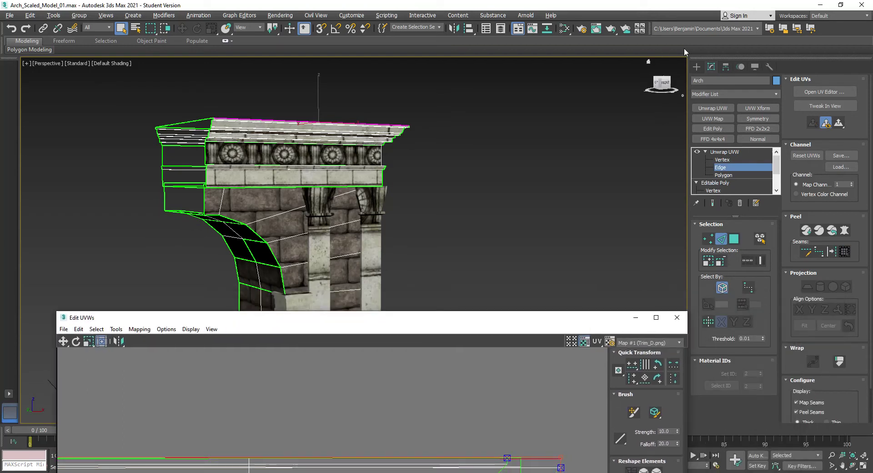
{"action": "left_click", "coordinate": [666, 83]}
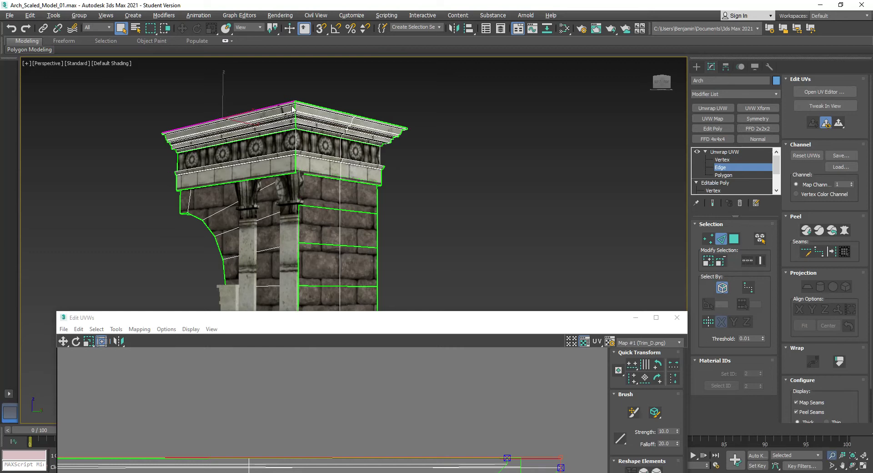
{"action": "scroll", "coordinate": [293, 104], "scroll_direction": "up", "scroll_amount": 7}
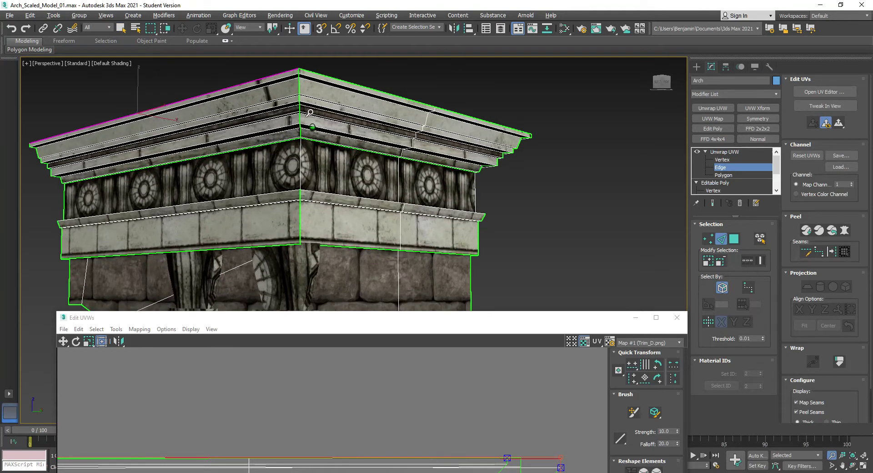
{"action": "left_click", "coordinate": [121, 28]}
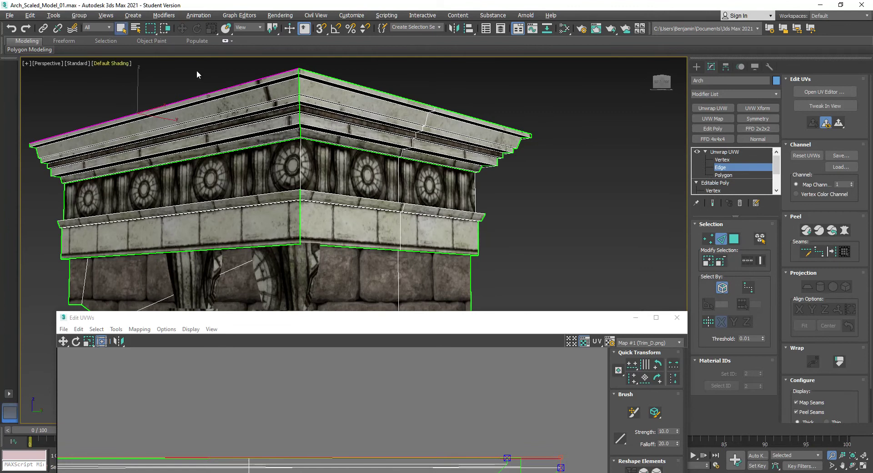
{"action": "left_click", "coordinate": [305, 74]}
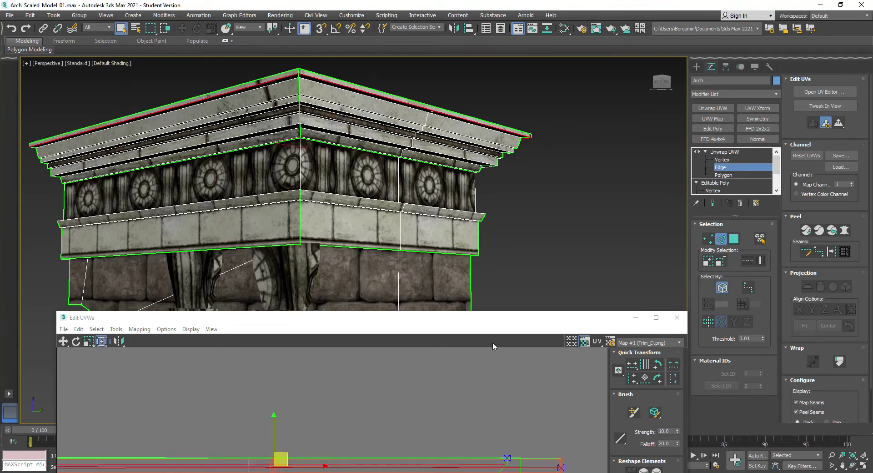
{"action": "left_click_drag", "start_coordinate": [530, 320], "coordinate": [506, 179]}
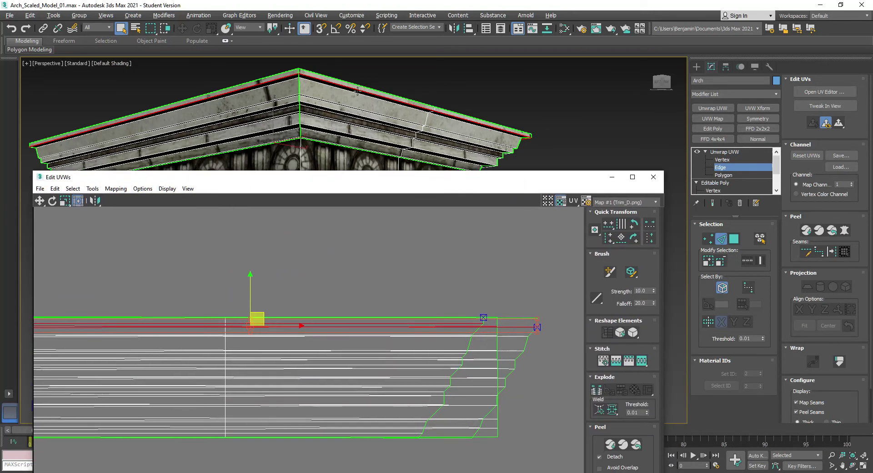
{"action": "left_click", "coordinate": [607, 225]}
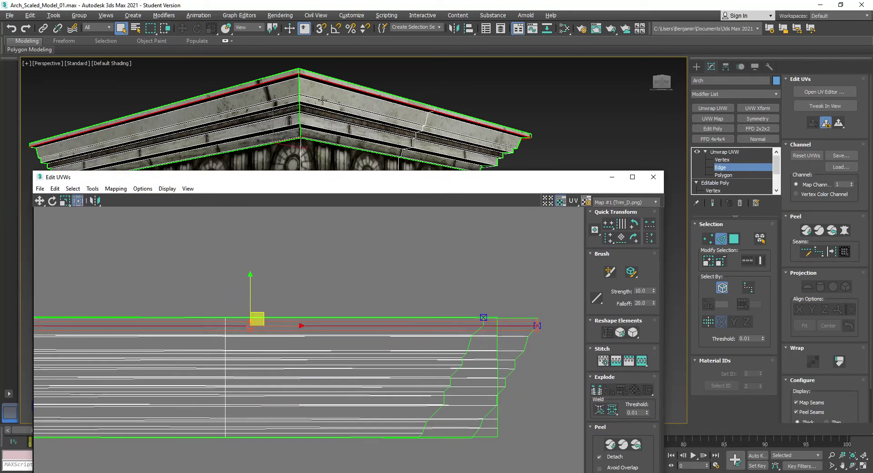
Align the UVs of the second, third and fourth edge loops below the cornice's top border horizontally, one loop at a time
{"action": "left_click", "coordinate": [324, 85]}
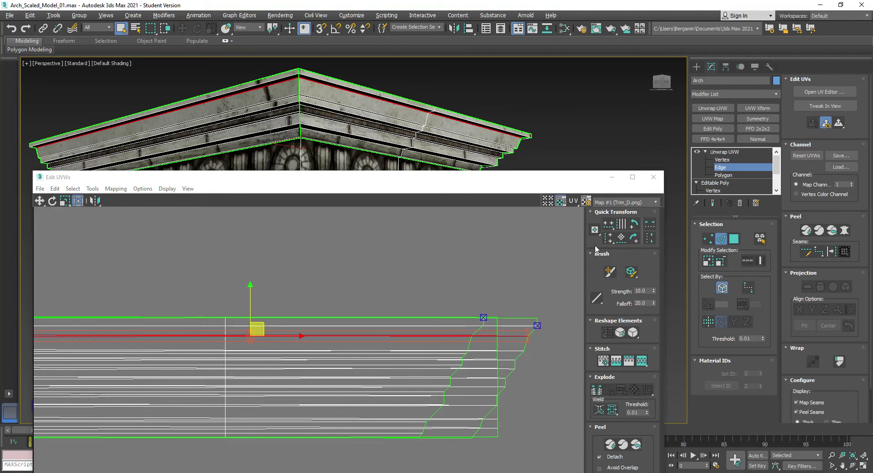
{"action": "left_click", "coordinate": [607, 226]}
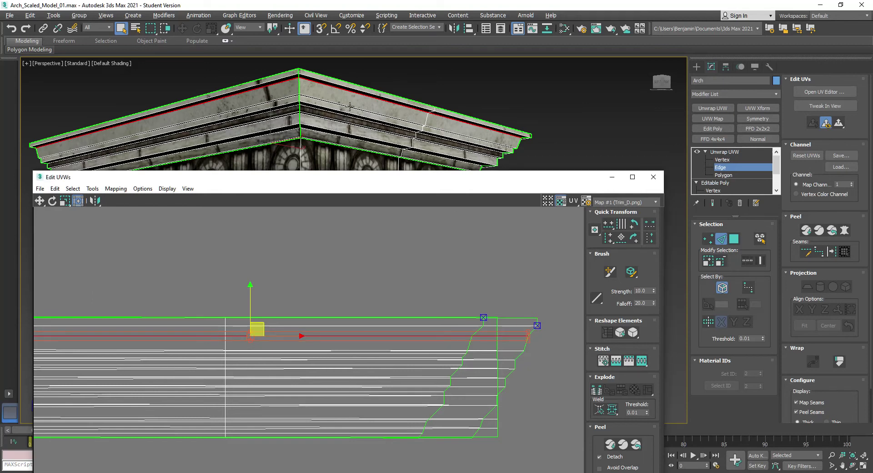
{"action": "left_click", "coordinate": [350, 107]}
{"action": "left_click", "coordinate": [610, 224]}
{"action": "left_click", "coordinate": [300, 98]}
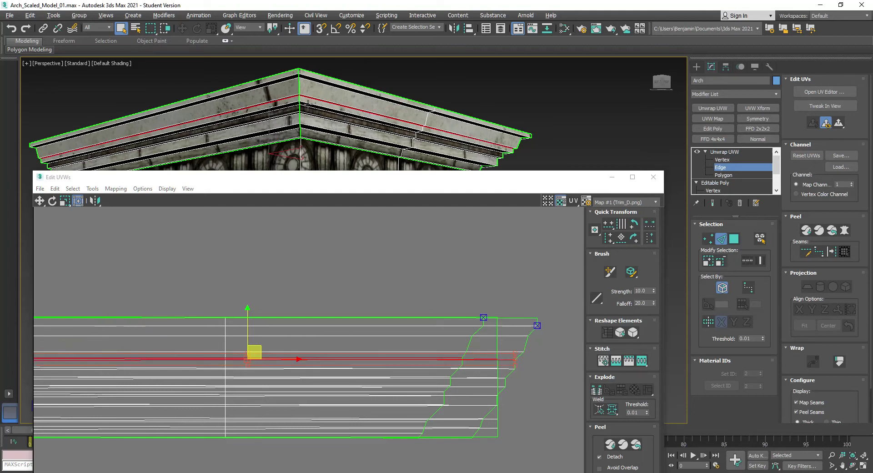
{"action": "left_click", "coordinate": [610, 224]}
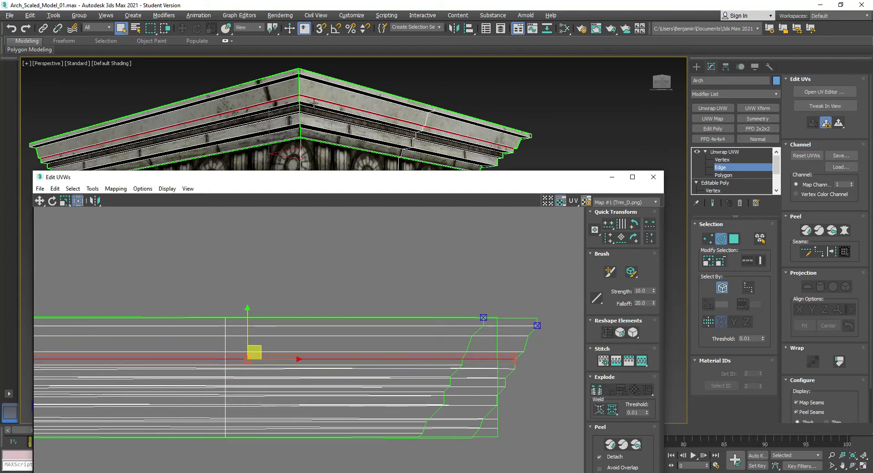
Align the UVs of the fifth, sixth and seventh cornice edge loops horizontally, one loop at a time
{"action": "left_click", "coordinate": [314, 102]}
{"action": "left_click", "coordinate": [609, 224]}
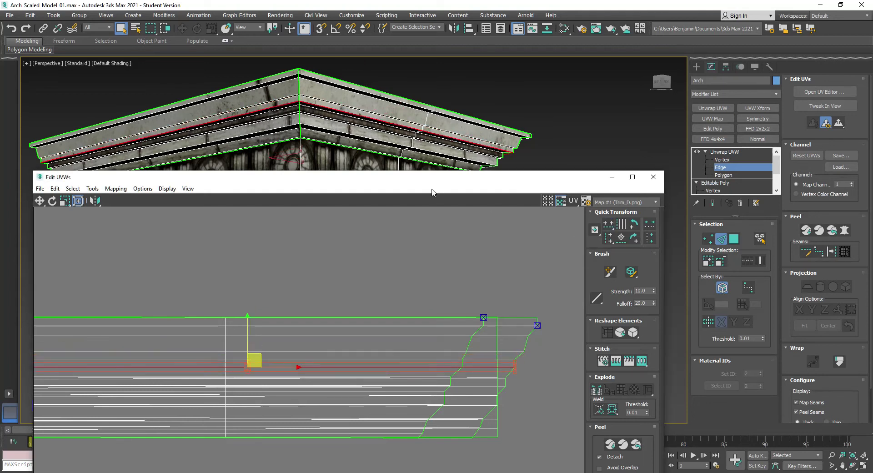
{"action": "left_click", "coordinate": [303, 105]}
{"action": "left_click", "coordinate": [609, 224]}
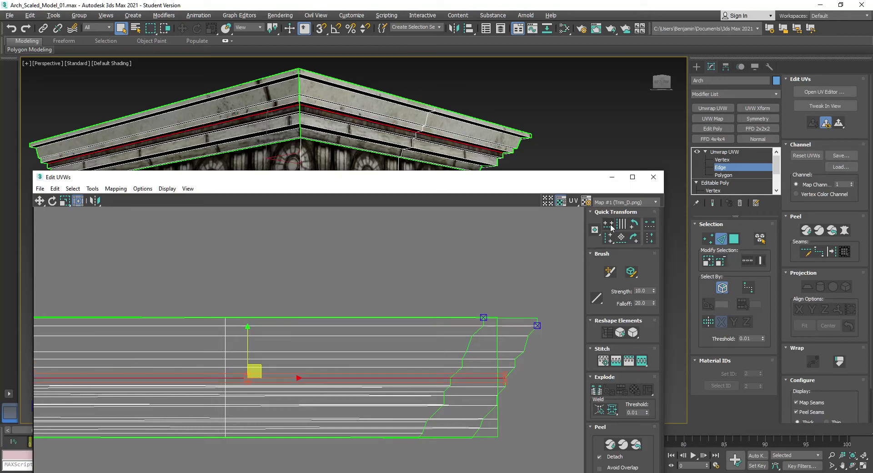
{"action": "left_click", "coordinate": [309, 110]}
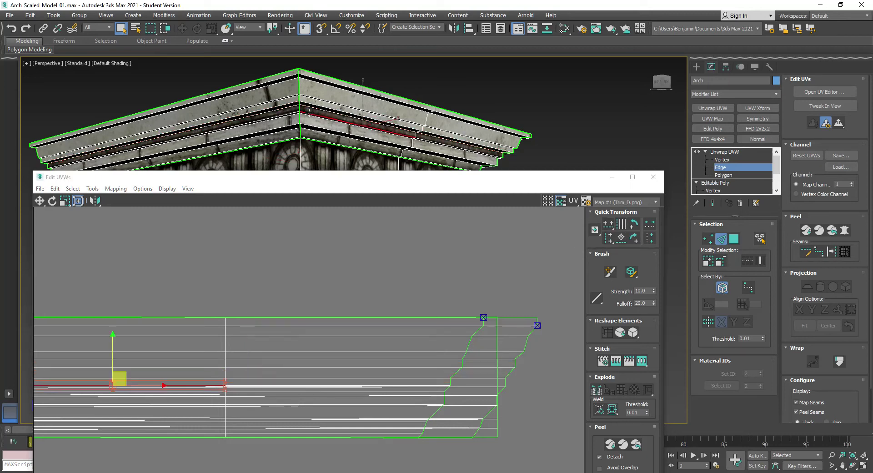
{"action": "left_click", "coordinate": [608, 223]}
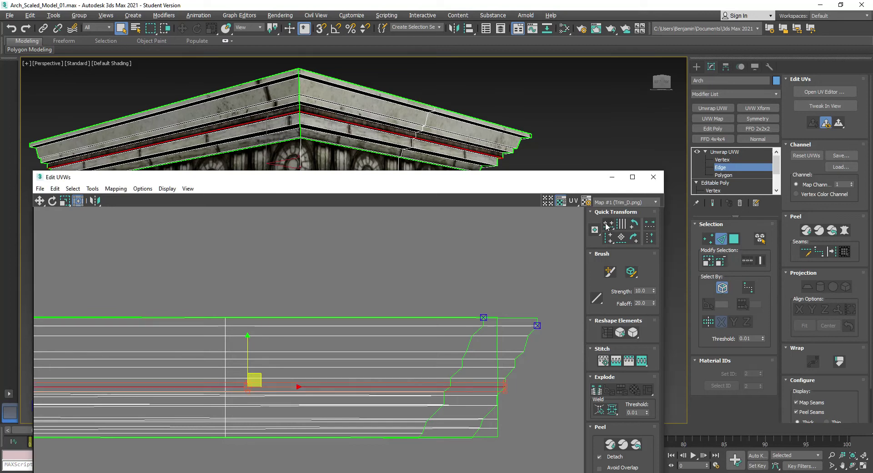
Align the UVs of the remaining inner cornice edge loops horizontally, working down to the one just above the bottom border
{"action": "left_click", "coordinate": [300, 114]}
{"action": "left_click", "coordinate": [301, 115]}
{"action": "double_click", "coordinate": [305, 115]}
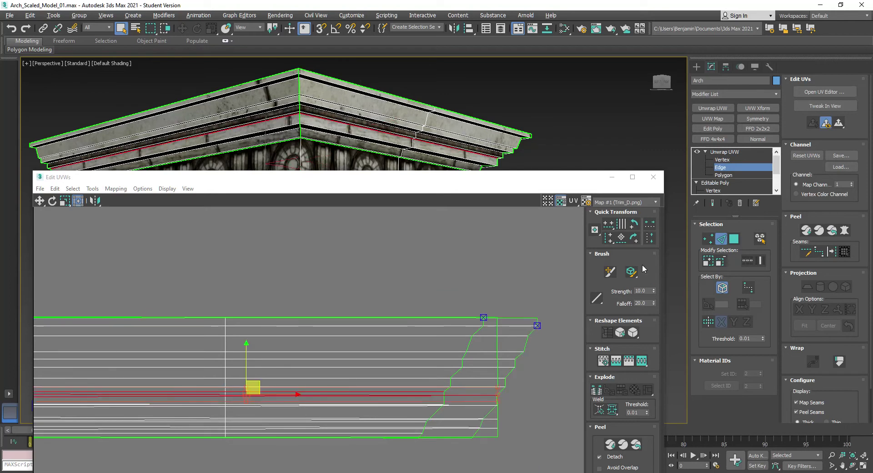
{"action": "left_click", "coordinate": [611, 227]}
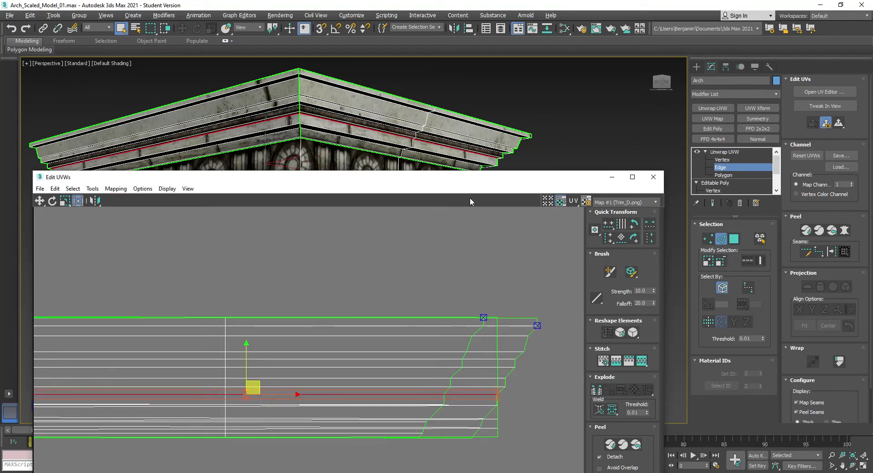
{"action": "double_click", "coordinate": [358, 134]}
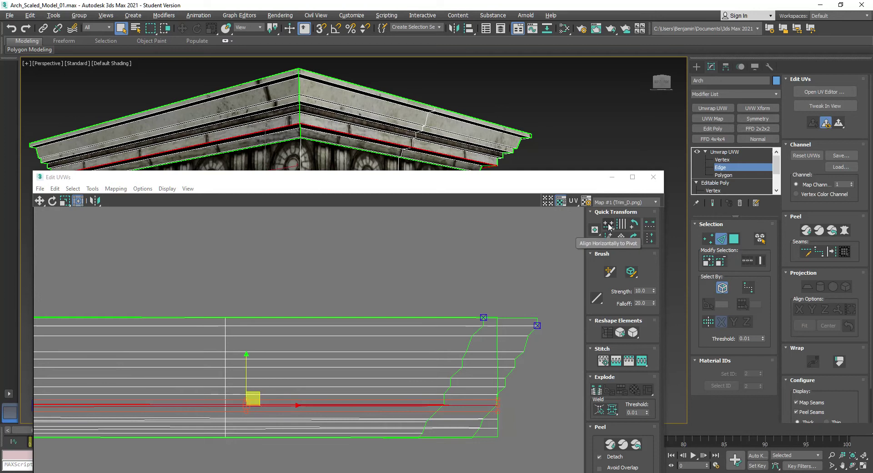
{"action": "double_click", "coordinate": [387, 147]}
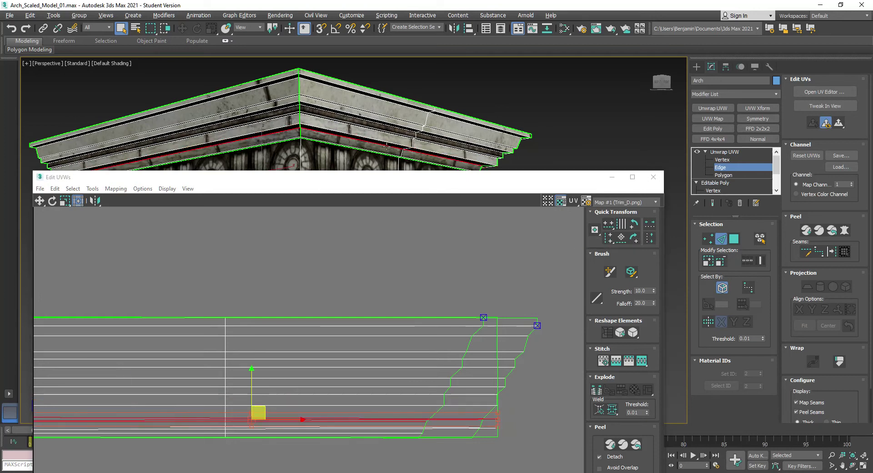
{"action": "left_click", "coordinate": [612, 226]}
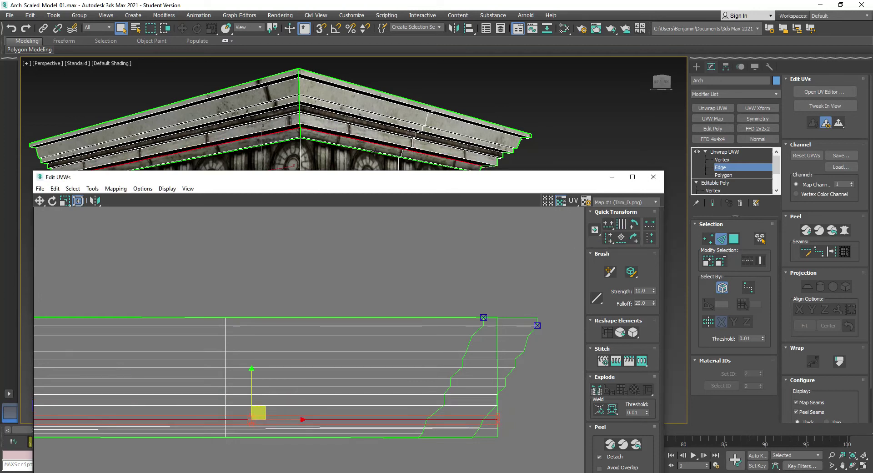
{"action": "double_click", "coordinate": [375, 152]}
{"action": "left_click", "coordinate": [609, 227]}
Select the cornice's bottom border edges and deselect the matching edges on the frieze UV shell, keeping only the stacked cornice shells' edges
{"action": "middle_click_drag", "start_coordinate": [366, 150], "coordinate": [477, 88], "text": "alt"}
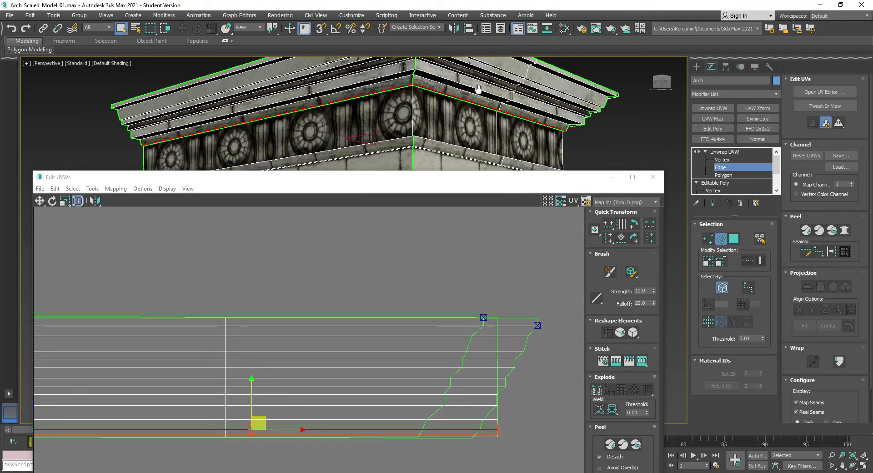
{"action": "left_click", "coordinate": [446, 96]}
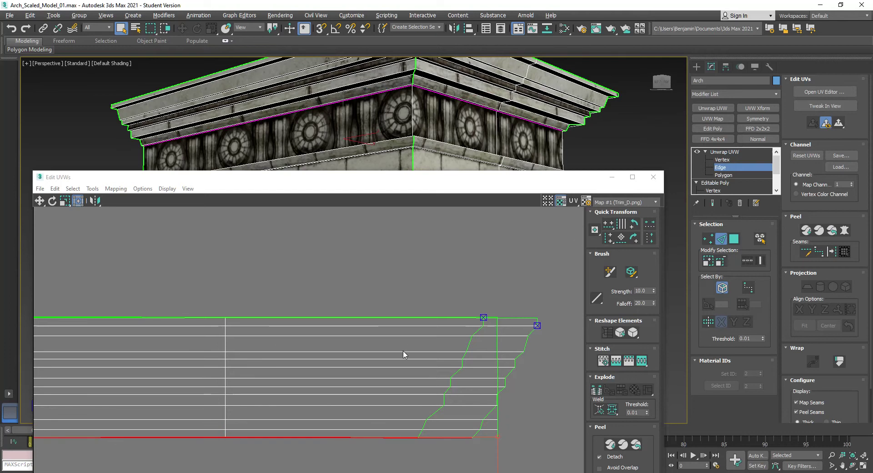
{"action": "middle_click_drag", "start_coordinate": [409, 441], "coordinate": [509, 222]}
{"action": "scroll", "coordinate": [386, 406], "scroll_direction": "down", "scroll_amount": 6}
{"action": "middle_click_drag", "start_coordinate": [342, 408], "coordinate": [437, 246]}
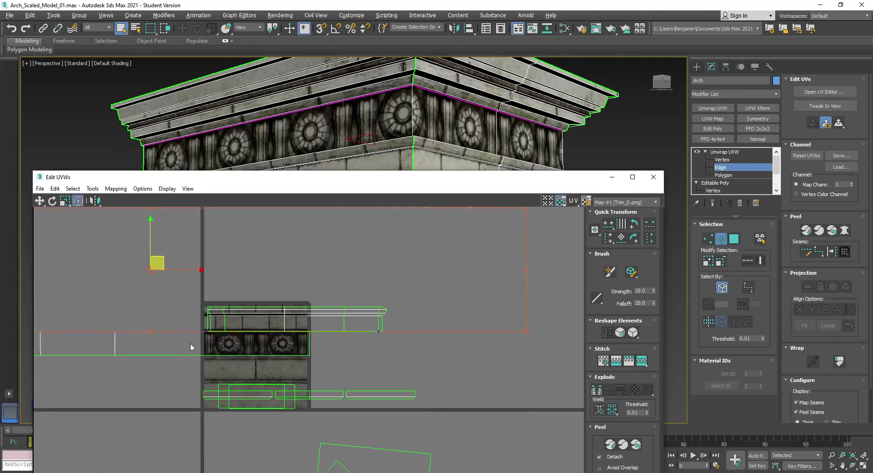
{"action": "scroll", "coordinate": [190, 343], "scroll_direction": "down", "scroll_amount": 4}
{"action": "left_click_drag", "start_coordinate": [298, 363], "coordinate": [307, 365], "text": "alt"}
{"action": "scroll", "coordinate": [296, 352], "scroll_direction": "up", "scroll_amount": 5}
{"action": "scroll", "coordinate": [305, 305], "scroll_direction": "up", "scroll_amount": 3}
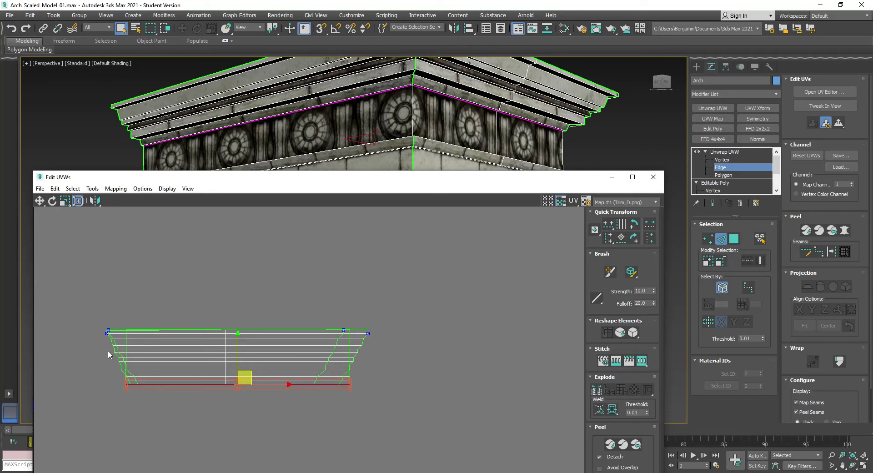
{"action": "key", "text": "1"}
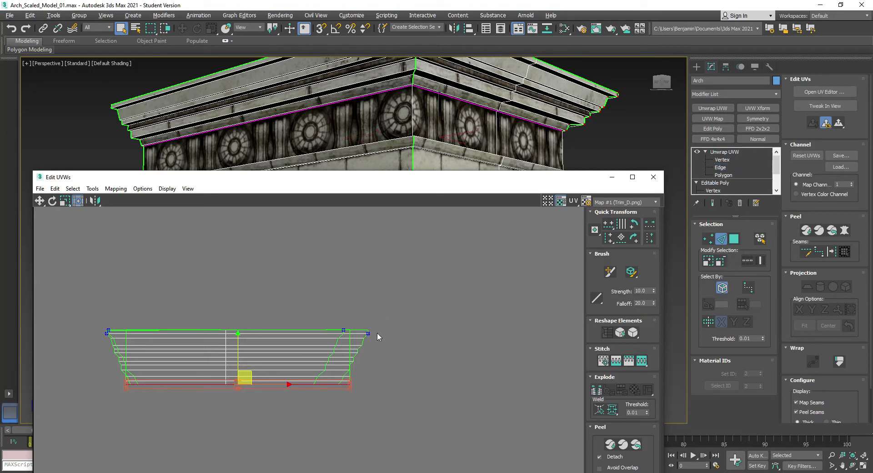
Select the UV vertices along the cornice's top border and align them horizontally
{"action": "key", "text": "1"}
{"action": "left_click_drag", "start_coordinate": [378, 336], "coordinate": [378, 336]}
{"action": "scroll", "coordinate": [113, 325], "scroll_direction": "up", "scroll_amount": 5}
{"action": "middle_click_drag", "start_coordinate": [506, 407], "coordinate": [271, 378]}
{"action": "scroll", "coordinate": [271, 378], "scroll_direction": "down", "scroll_amount": 4}
{"action": "left_click", "coordinate": [610, 230]}
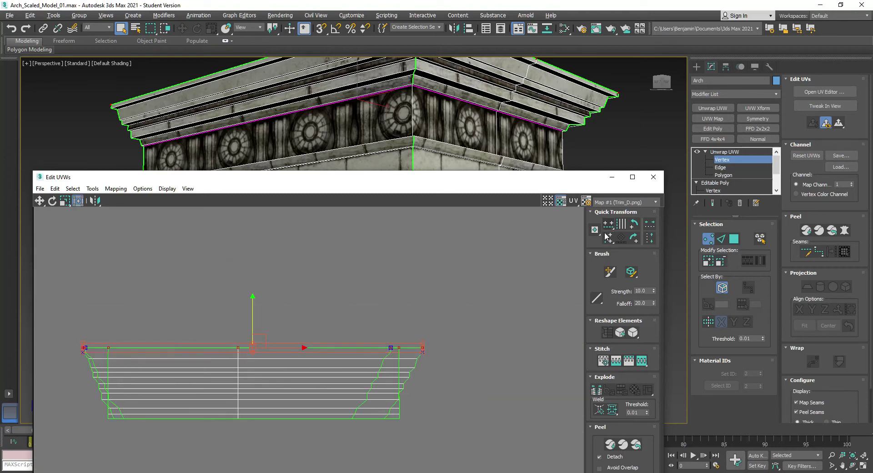
Select the whole frieze shell and the lower moulding shell, and offset them by -2 in V, off the trim texture
{"action": "left_click_drag", "start_coordinate": [554, 173], "coordinate": [767, 175]}
{"action": "scroll", "coordinate": [680, 314], "scroll_direction": "down", "scroll_amount": 6}
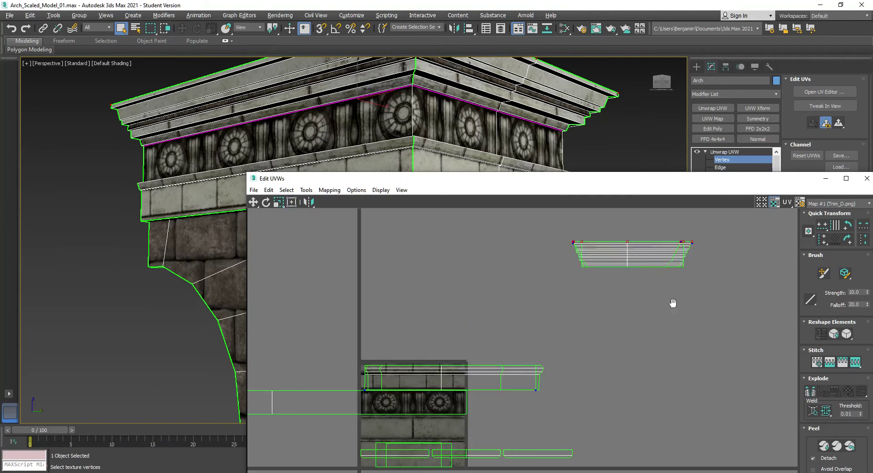
{"action": "left_click_drag", "start_coordinate": [637, 181], "coordinate": [616, 12]}
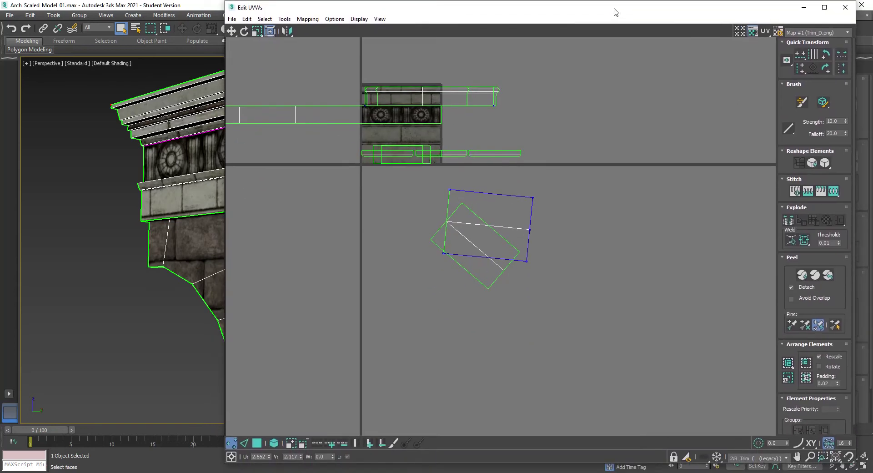
{"action": "left_click", "coordinate": [274, 444]}
{"action": "left_click_drag", "start_coordinate": [565, 65], "coordinate": [332, 102]}
{"action": "middle_click_drag", "start_coordinate": [332, 105], "coordinate": [457, 164]}
{"action": "left_click_drag", "start_coordinate": [413, 141], "coordinate": [306, 216], "text": "ctrl"}
{"action": "scroll", "coordinate": [342, 214], "scroll_direction": "down", "scroll_amount": 3}
{"action": "scroll", "coordinate": [395, 204], "scroll_direction": "up", "scroll_amount": 4}
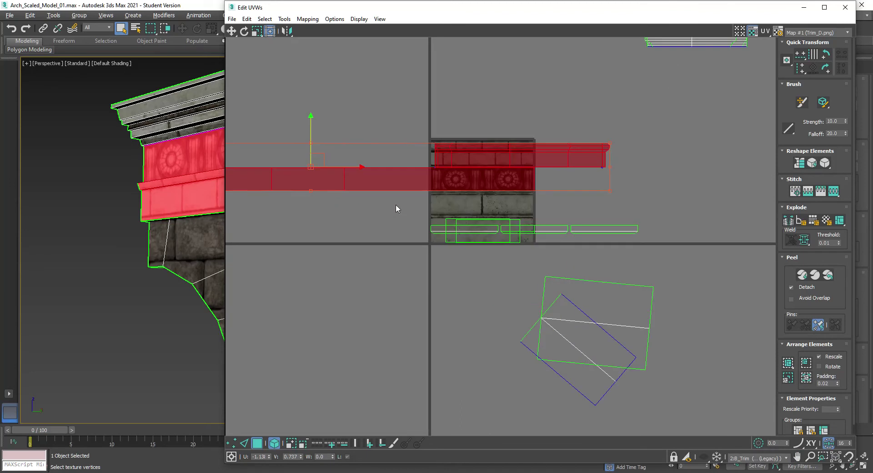
{"action": "left_click", "coordinate": [231, 457]}
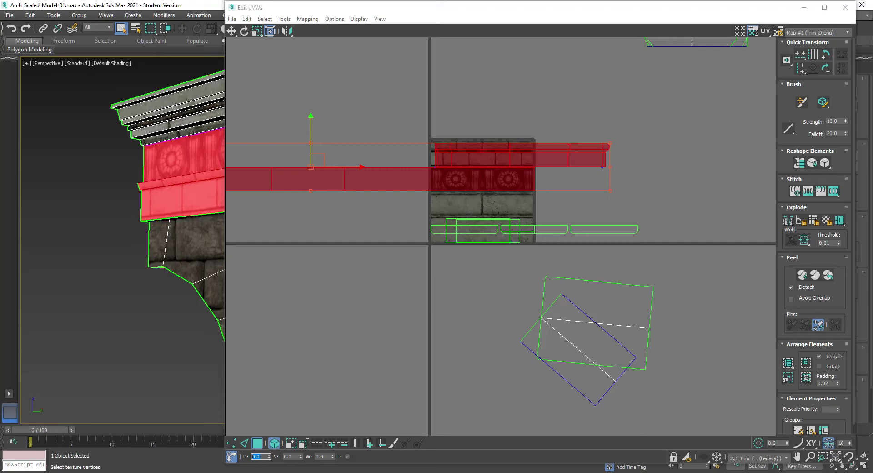
{"action": "left_click", "coordinate": [296, 454]}
{"action": "type", "text": "-2"}
{"action": "key", "text": "Return"}
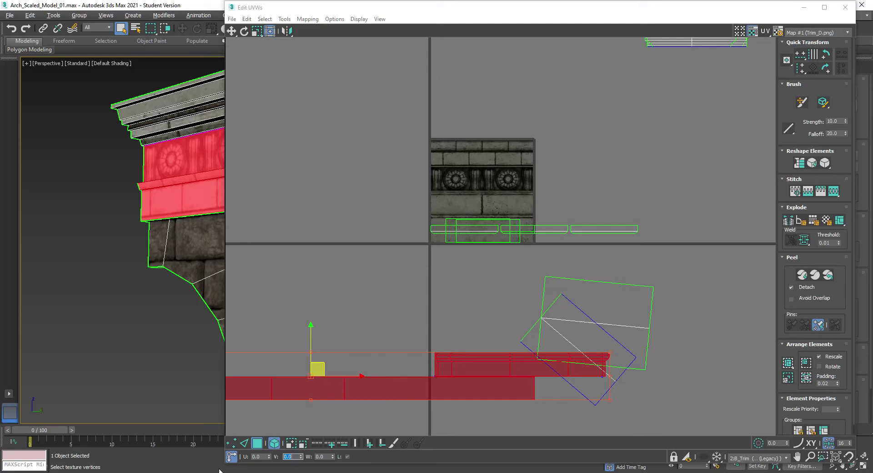
{"action": "left_click", "coordinate": [231, 457]}
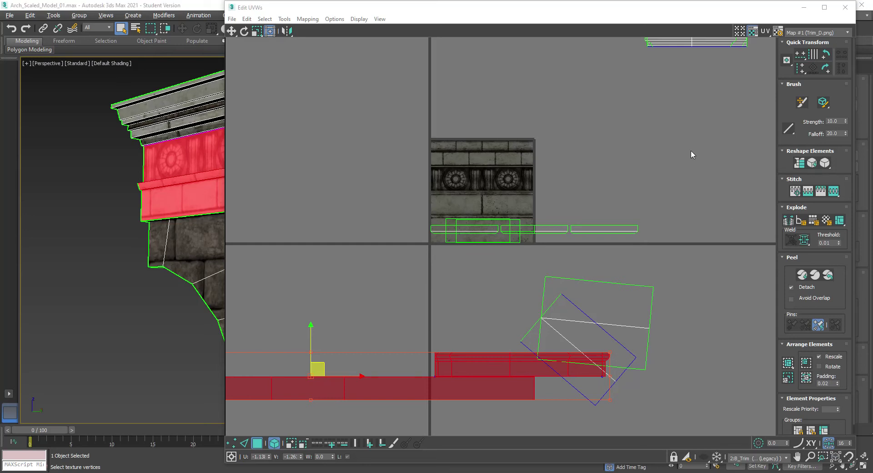
Select the stacked cornice shells and move them onto the brick bands above the rosette frieze in the trim texture
{"action": "middle_click_drag", "start_coordinate": [670, 89], "coordinate": [582, 172]}
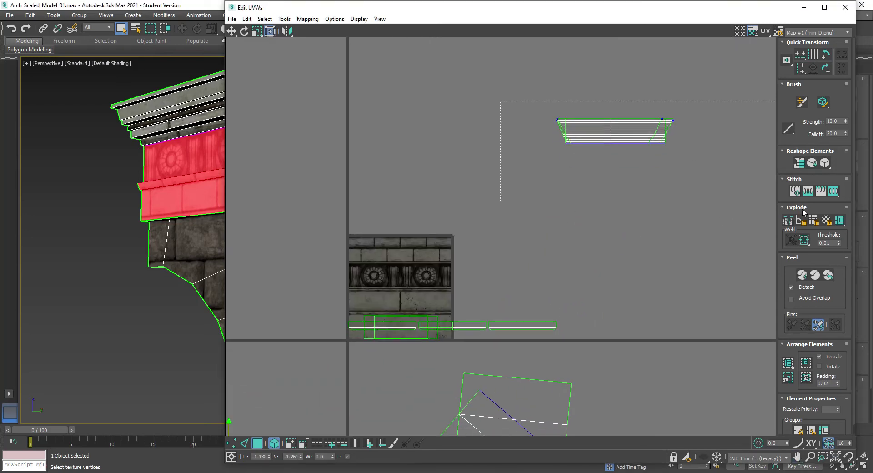
{"action": "left_click_drag", "start_coordinate": [621, 149], "coordinate": [623, 151]}
{"action": "left_click_drag", "start_coordinate": [626, 120], "coordinate": [405, 242]}
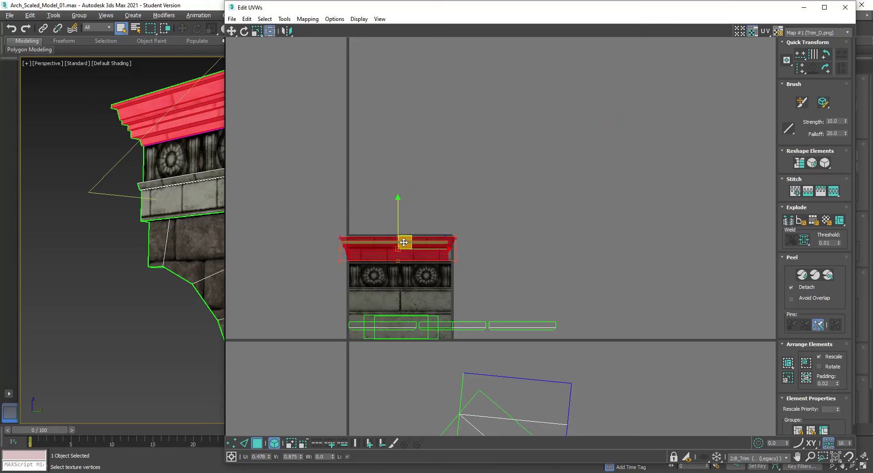
{"action": "scroll", "coordinate": [404, 242], "scroll_direction": "up", "scroll_amount": 4}
{"action": "middle_click_drag", "start_coordinate": [479, 224], "coordinate": [602, 202]}
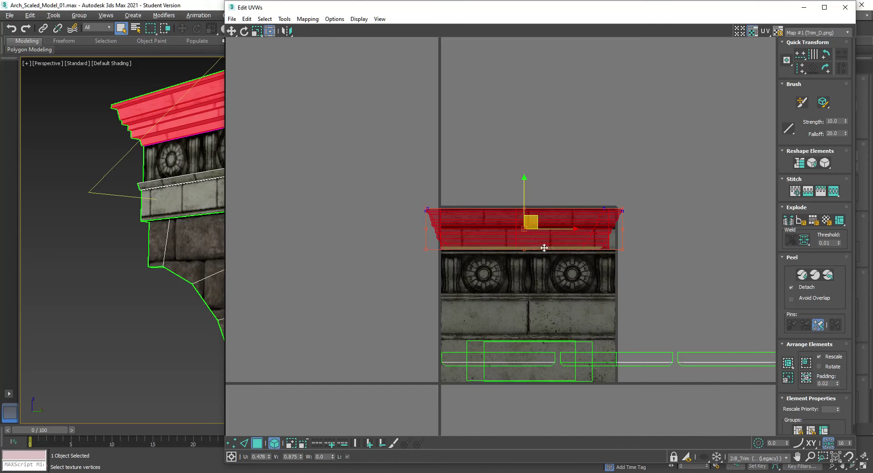
Split the cornice's lower polygon rows into a separate UV shell and enlarge it slightly to fit the texture's second brick band
{"action": "scroll", "coordinate": [524, 238], "scroll_direction": "up", "scroll_amount": 3}
{"action": "left_click", "coordinate": [730, 329]}
{"action": "middle_click_drag", "start_coordinate": [691, 235], "coordinate": [666, 286]}
{"action": "middle_click_drag", "start_coordinate": [142, 132], "coordinate": [60, 197]}
{"action": "middle_click_drag", "start_coordinate": [168, 182], "coordinate": [121, 151]}
{"action": "left_click_drag", "start_coordinate": [278, 386], "coordinate": [718, 299]}
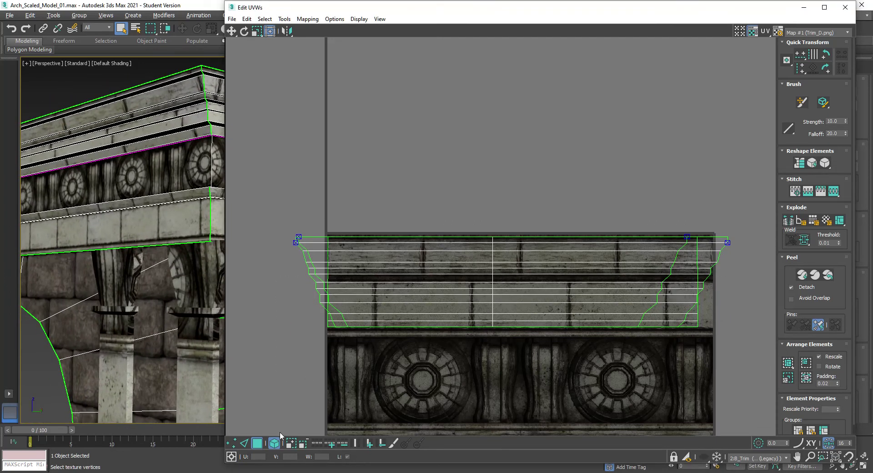
{"action": "left_click_drag", "start_coordinate": [248, 375], "coordinate": [717, 300]}
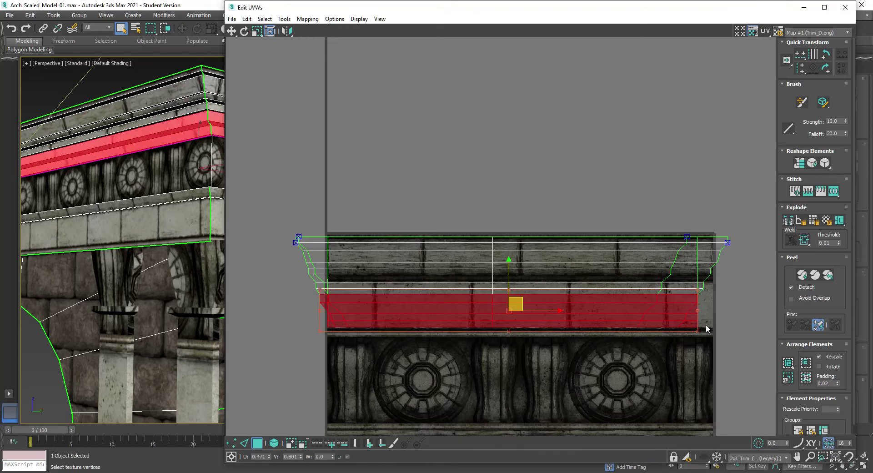
{"action": "left_click_drag", "start_coordinate": [727, 372], "coordinate": [295, 287]}
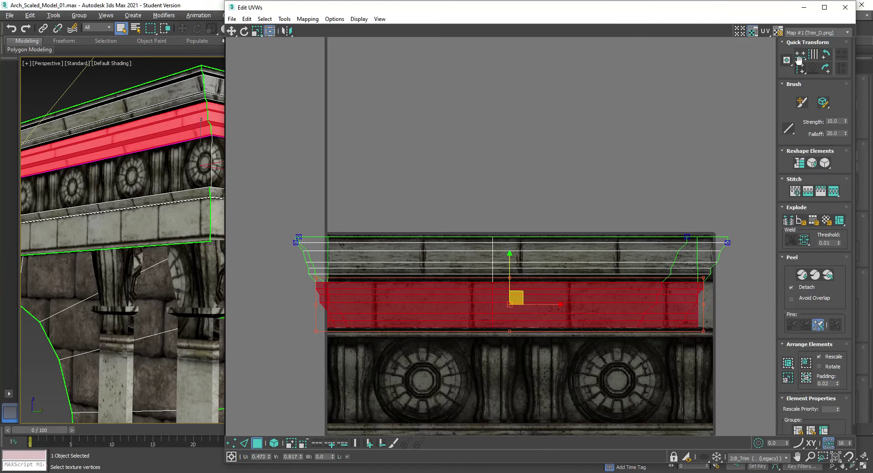
{"action": "scroll", "coordinate": [703, 279], "scroll_direction": "up", "scroll_amount": 5}
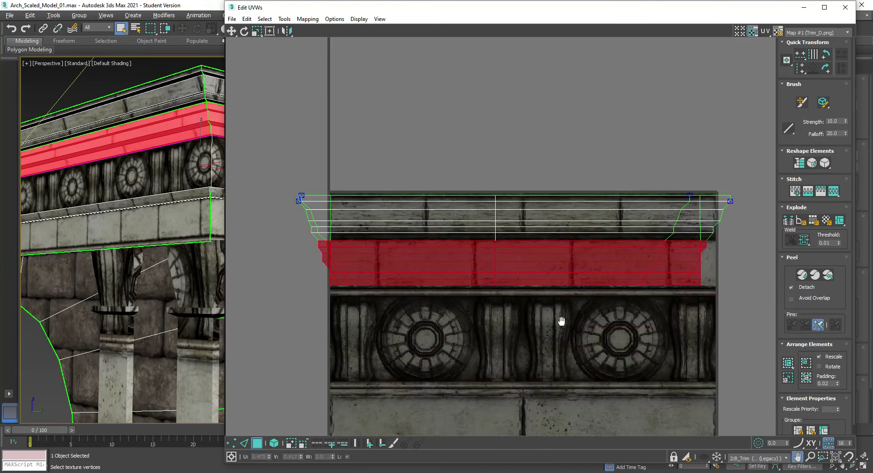
{"action": "left_click_drag", "start_coordinate": [678, 263], "coordinate": [687, 269], "text": "ctrl"}
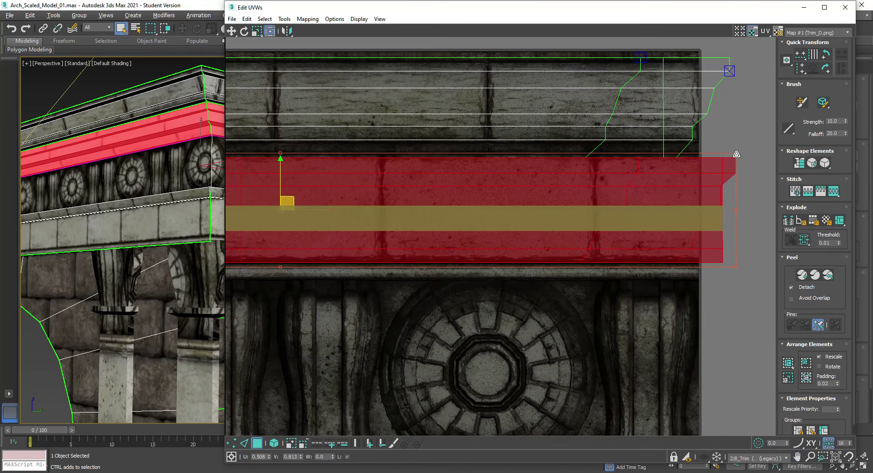
{"action": "scroll", "coordinate": [545, 213], "scroll_direction": "down", "scroll_amount": 3}
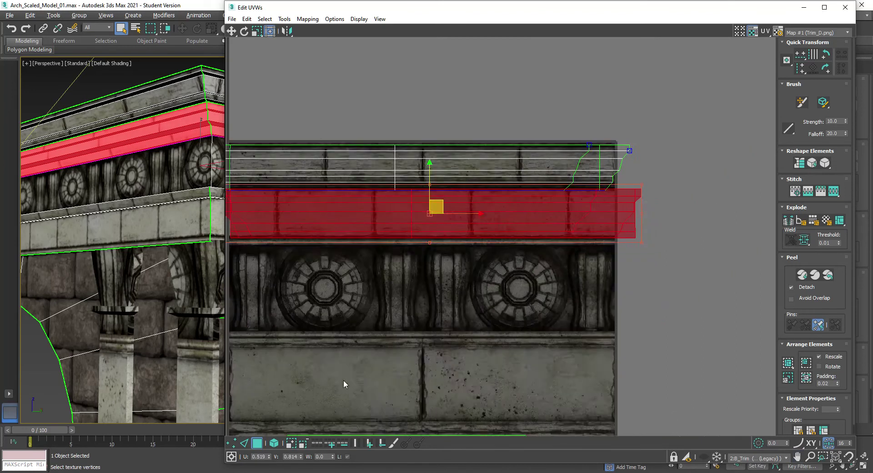
Inspect the upper and lower cornice shells on the model, narrowing the UV editor and turning off shading of selected faces
{"action": "middle_click_drag", "start_coordinate": [345, 384], "coordinate": [503, 366]}
{"action": "left_click_drag", "start_coordinate": [318, 95], "coordinate": [793, 170]}
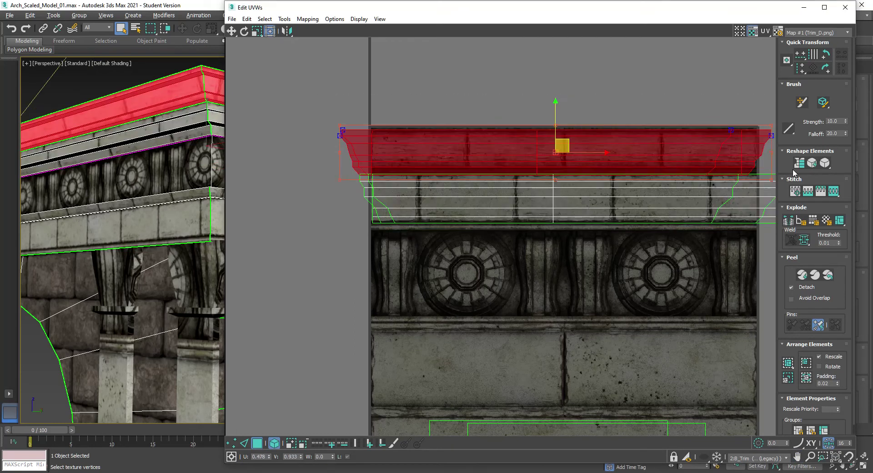
{"action": "middle_click_drag", "start_coordinate": [679, 164], "coordinate": [648, 242]}
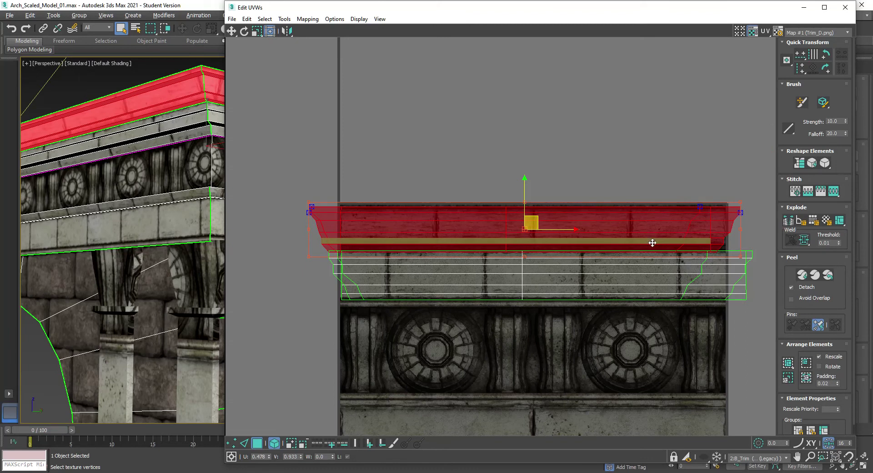
{"action": "left_click_drag", "start_coordinate": [746, 344], "coordinate": [317, 266]}
{"action": "middle_click_drag", "start_coordinate": [80, 236], "coordinate": [84, 225]}
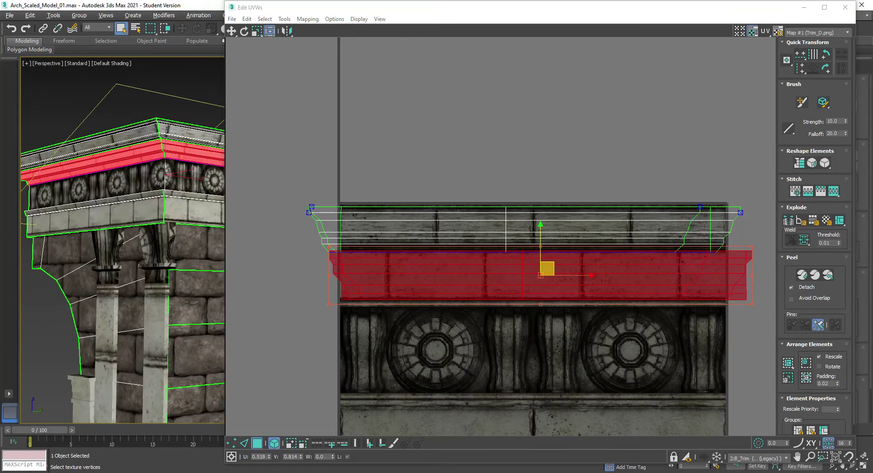
{"action": "left_click_drag", "start_coordinate": [225, 1], "coordinate": [553, 47]}
{"action": "middle_click_drag", "start_coordinate": [268, 184], "coordinate": [373, 212]}
{"action": "middle_click_drag", "start_coordinate": [279, 264], "coordinate": [279, 264], "text": "alt"}
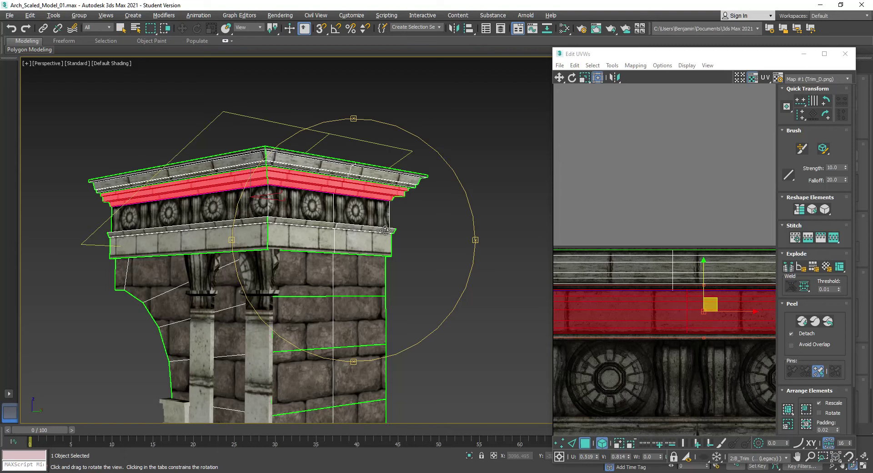
{"action": "key", "text": "F2"}
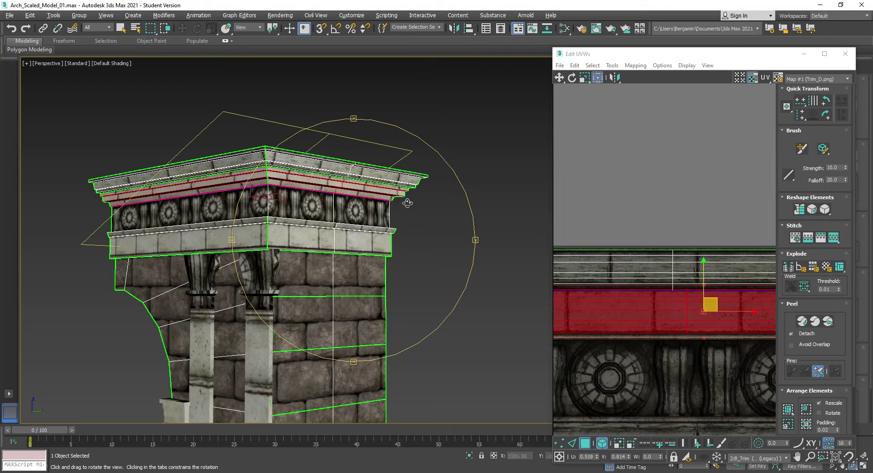
{"action": "left_click_drag", "start_coordinate": [768, 58], "coordinate": [686, 122]}
{"action": "mouse_move", "coordinate": [664, 81]}
{"action": "left_mouse_down"}
{"action": "mouse_move", "coordinate": [652, 74]}
{"action": "mouse_move", "coordinate": [661, 83]}
{"action": "left_mouse_up"}
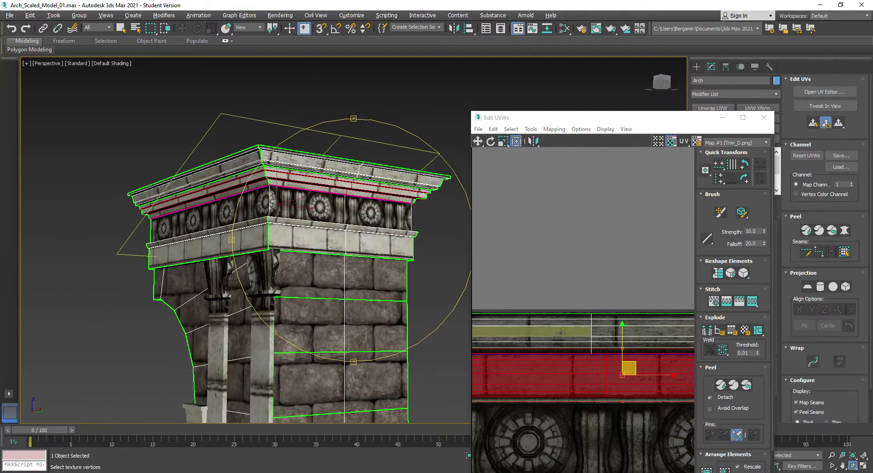
Move the upper cornice shell down onto the plain stone band beneath the rosette frieze, lining up its top edge
{"action": "scroll", "coordinate": [587, 239], "scroll_direction": "down", "scroll_amount": 5}
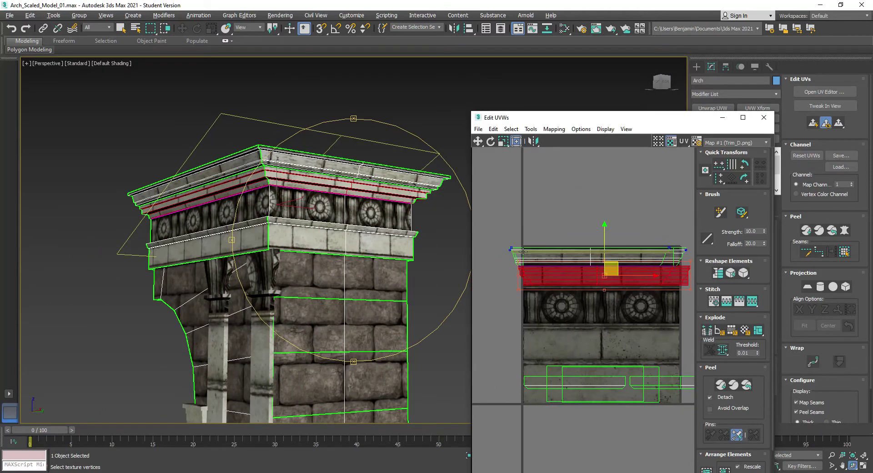
{"action": "left_click_drag", "start_coordinate": [503, 225], "coordinate": [695, 269]}
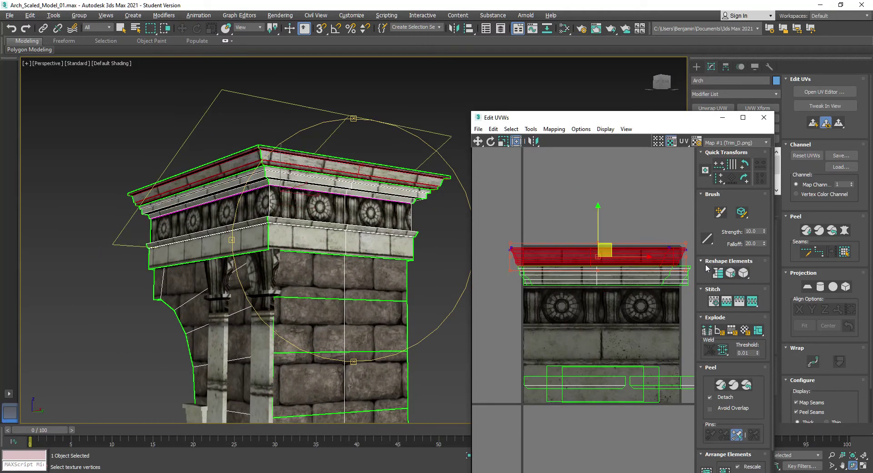
{"action": "left_click_drag", "start_coordinate": [595, 213], "coordinate": [598, 283]}
{"action": "scroll", "coordinate": [608, 341], "scroll_direction": "up", "scroll_amount": 5}
{"action": "left_click_drag", "start_coordinate": [554, 264], "coordinate": [552, 266]}
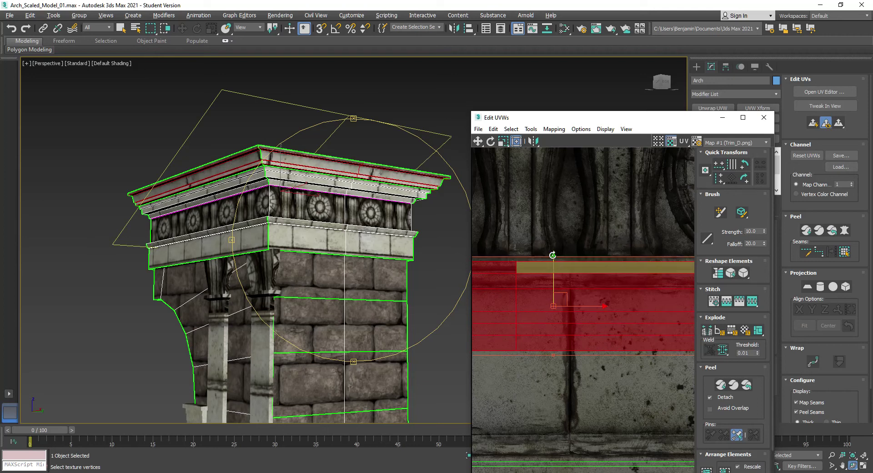
{"action": "left_click", "coordinate": [478, 140]}
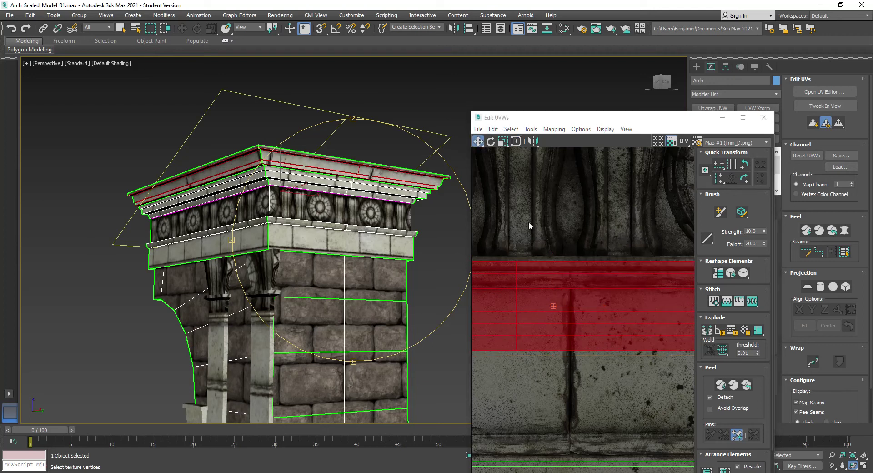
{"action": "left_click_drag", "start_coordinate": [540, 269], "coordinate": [552, 266]}
{"action": "scroll", "coordinate": [552, 266], "scroll_direction": "down", "scroll_amount": 6}
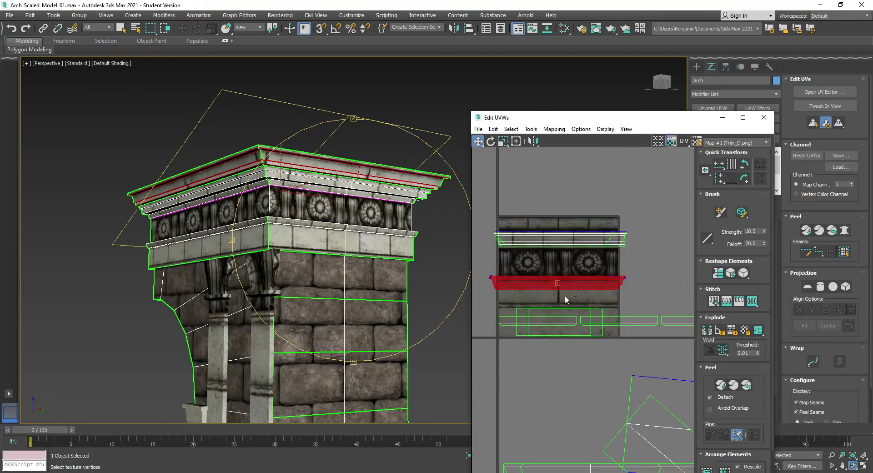
Scale the upper cornice shell up until its height fills the plain stone band of the trim texture
{"action": "left_click", "coordinate": [516, 141]}
{"action": "scroll", "coordinate": [623, 283], "scroll_direction": "up", "scroll_amount": 3}
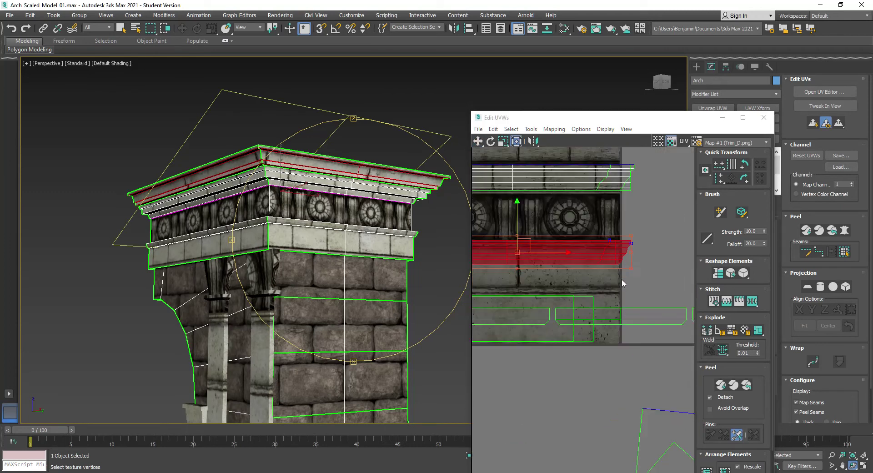
{"action": "left_click_drag", "start_coordinate": [631, 267], "coordinate": [666, 299]}
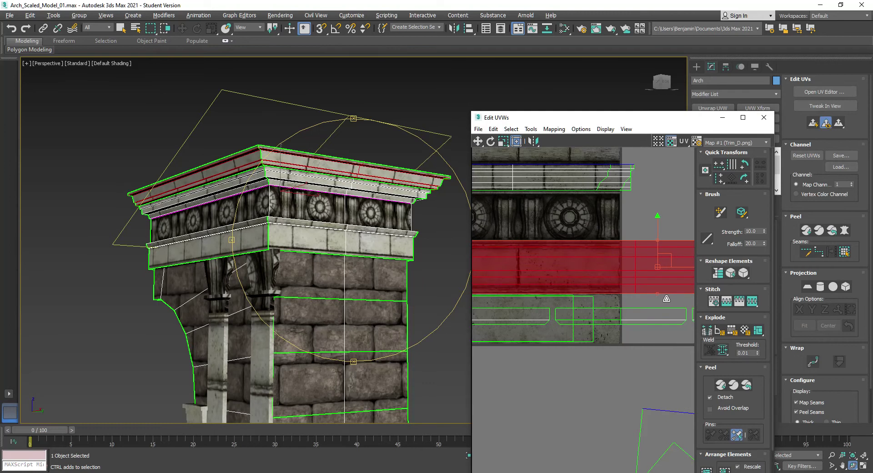
{"action": "left_click_drag", "start_coordinate": [291, 275], "coordinate": [354, 254]}
{"action": "middle_click_drag", "start_coordinate": [355, 254], "coordinate": [269, 244], "text": "alt"}
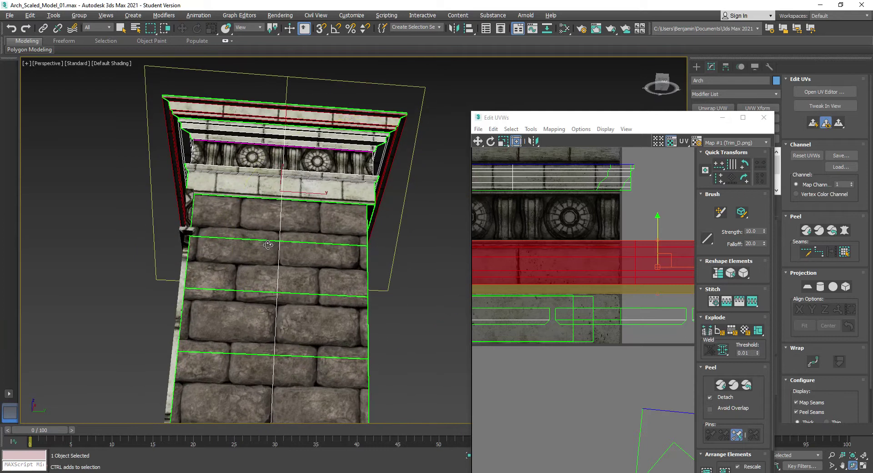
Restrict the Move tool to the horizontal axis and slide the upper cornice shell along the stone band towards positive U
{"action": "right_click", "coordinate": [678, 262]}
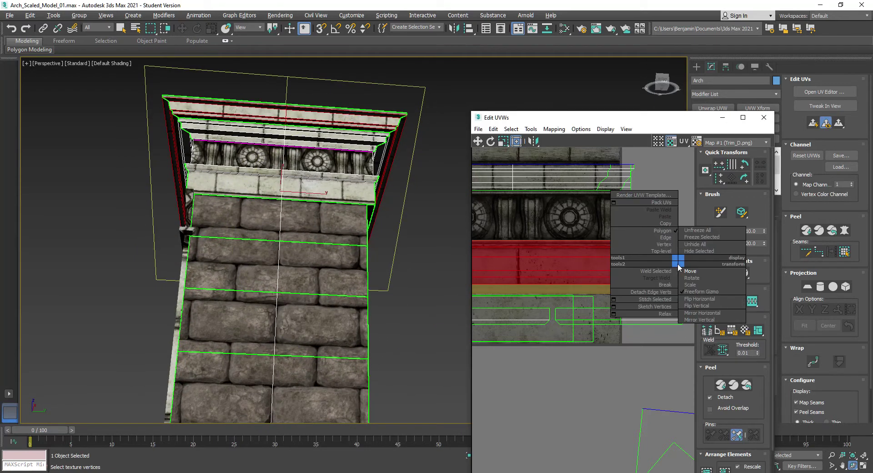
{"action": "left_click", "coordinate": [700, 272]}
{"action": "scroll", "coordinate": [658, 276], "scroll_direction": "down", "scroll_amount": 1}
{"action": "left_click_drag", "start_coordinate": [477, 141], "coordinate": [479, 155]}
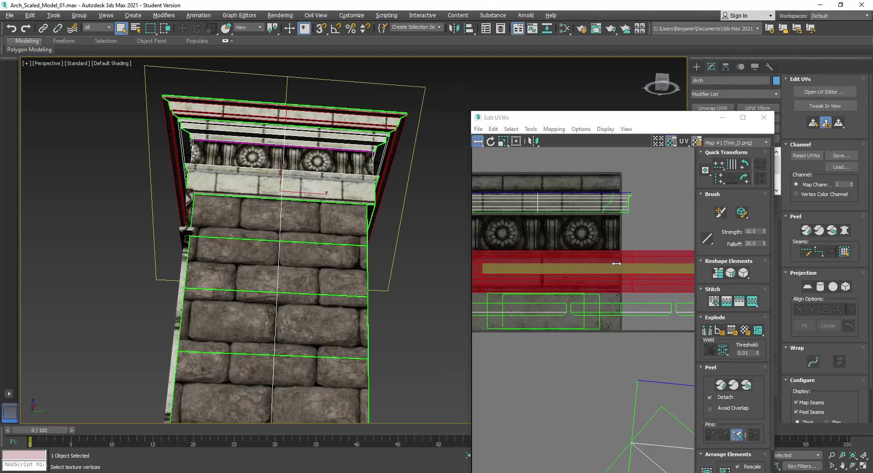
{"action": "left_click_drag", "start_coordinate": [605, 265], "coordinate": [647, 271]}
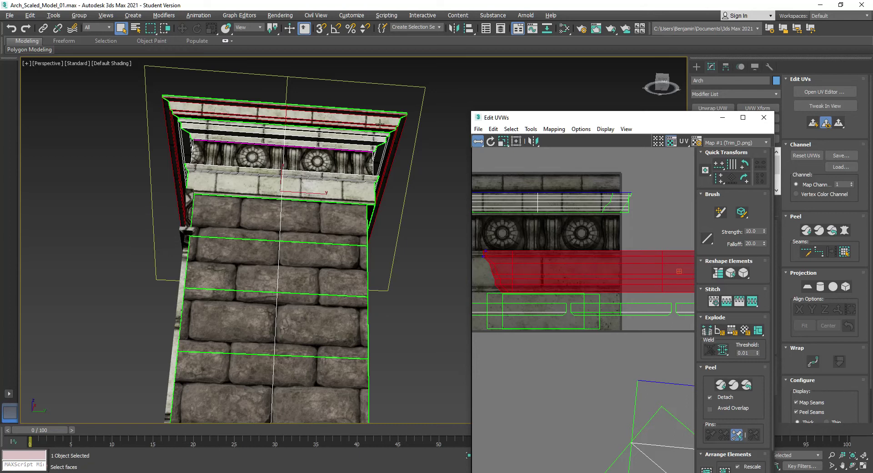
Inspect the cornice corner from below and select the broad face of its upper moulding on the model
{"action": "left_click_drag", "start_coordinate": [660, 78], "coordinate": [689, 82]}
{"action": "middle_click_drag", "start_coordinate": [318, 136], "coordinate": [255, 150], "text": "alt"}
{"action": "scroll", "coordinate": [488, 299], "scroll_direction": "down", "scroll_amount": 2}
{"action": "middle_click_drag", "start_coordinate": [291, 129], "coordinate": [388, 169], "text": "alt"}
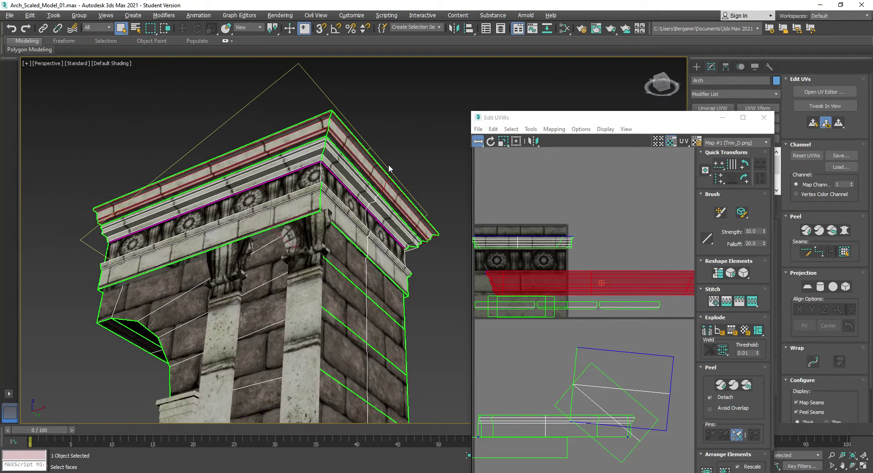
{"action": "left_click", "coordinate": [300, 135]}
{"action": "left_click_drag", "start_coordinate": [664, 124], "coordinate": [678, 34]}
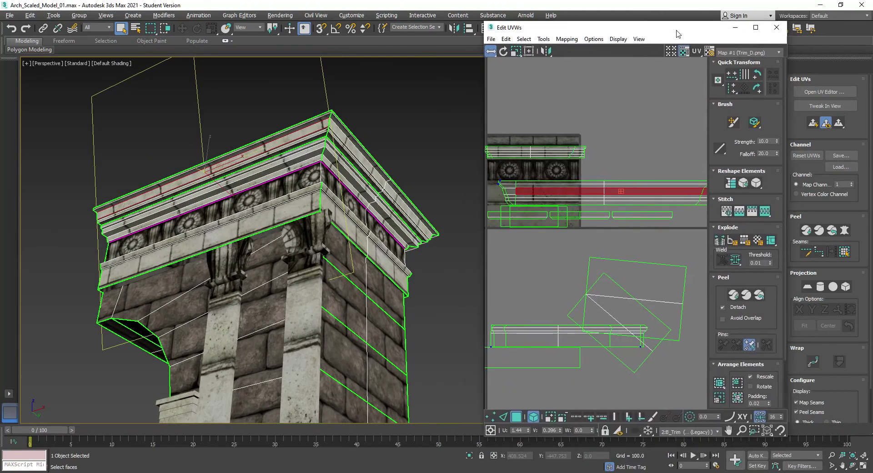
Expand the selection to the full height of the upper moulding strip and slide it about 0.2 towards positive U along the stone band
{"action": "left_click", "coordinate": [550, 416]}
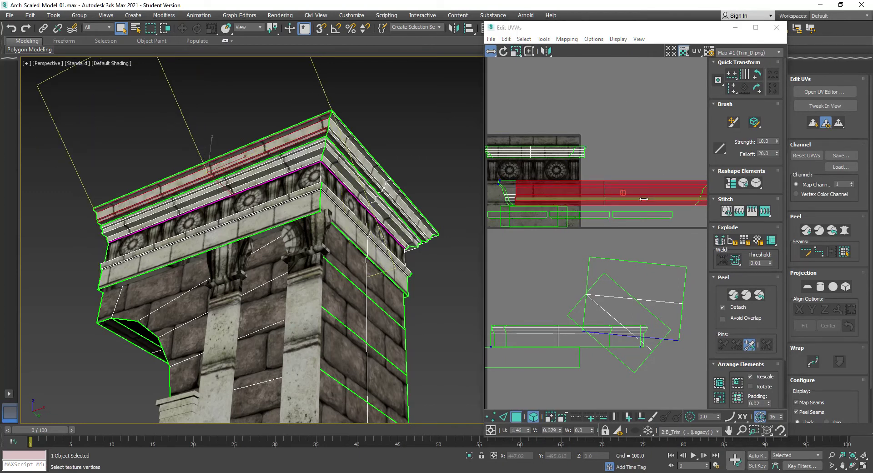
{"action": "left_click_drag", "start_coordinate": [670, 191], "coordinate": [691, 190]}
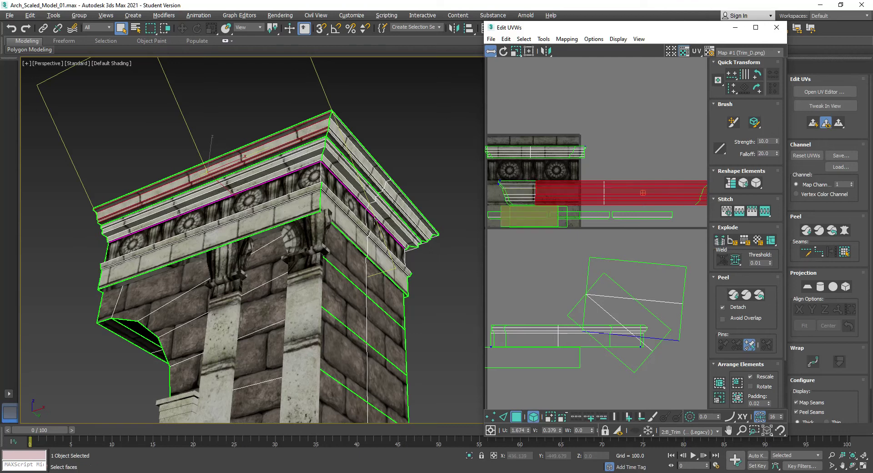
Select the full upper moulding strip on another side of the cornice and slide it about 0.13 towards positive U along the stone band
{"action": "left_click_drag", "start_coordinate": [661, 28], "coordinate": [639, 153]}
{"action": "left_click_drag", "start_coordinate": [666, 82], "coordinate": [434, 104]}
{"action": "middle_click_drag", "start_coordinate": [554, 72], "coordinate": [404, 144]}
{"action": "left_click", "coordinate": [364, 133]}
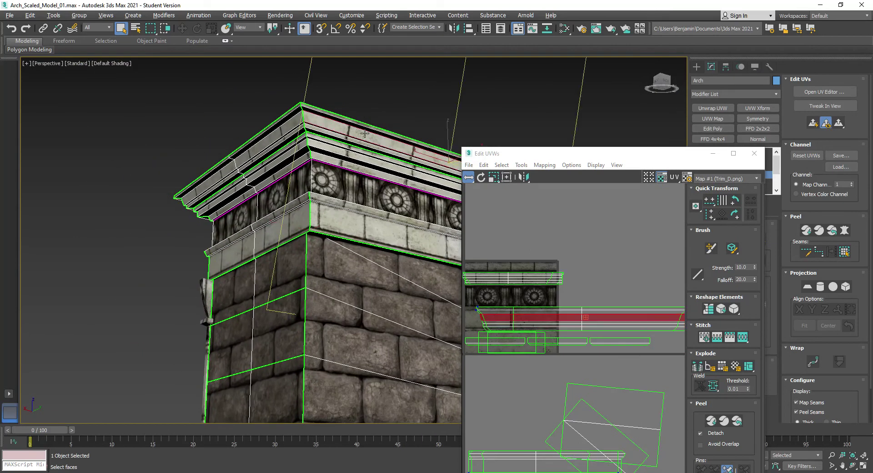
{"action": "left_click_drag", "start_coordinate": [654, 153], "coordinate": [609, 44]}
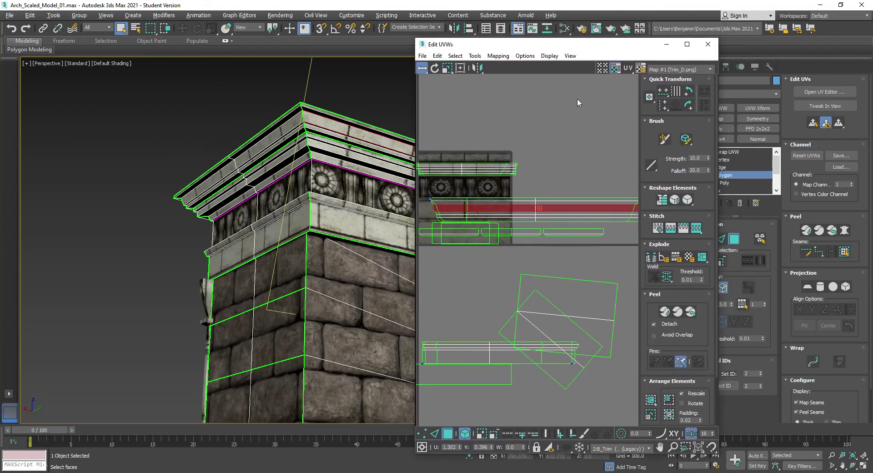
{"action": "left_click", "coordinate": [482, 434]}
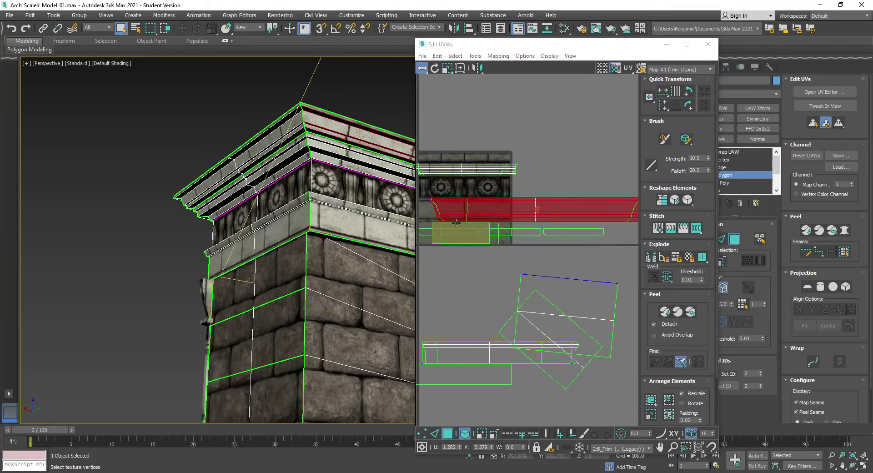
{"action": "left_click_drag", "start_coordinate": [483, 207], "coordinate": [488, 209]}
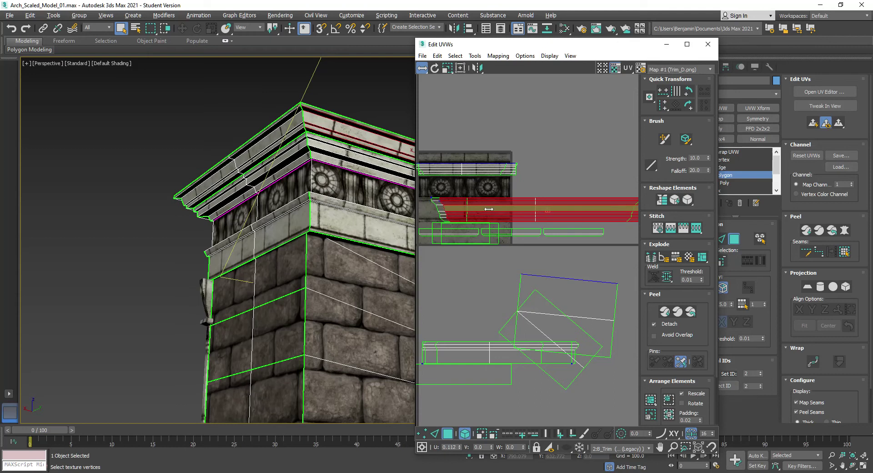
{"action": "scroll", "coordinate": [482, 213], "scroll_direction": "down", "scroll_amount": 3}
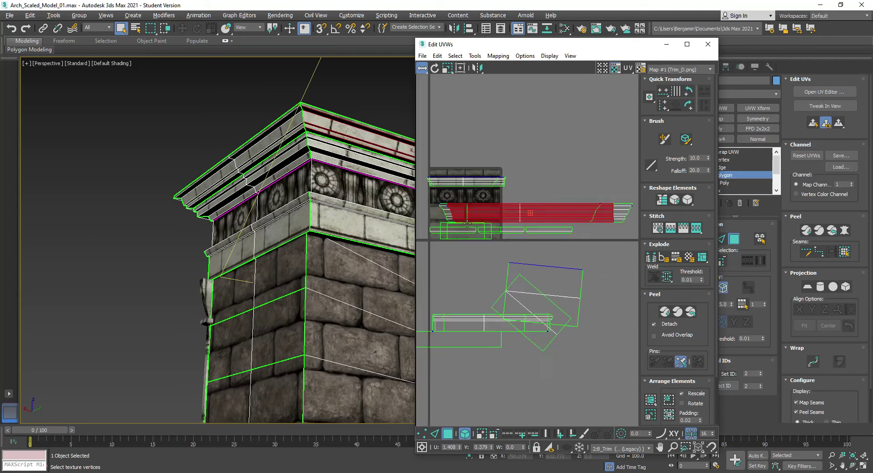
{"action": "scroll", "coordinate": [282, 273], "scroll_direction": "down", "scroll_amount": 3}
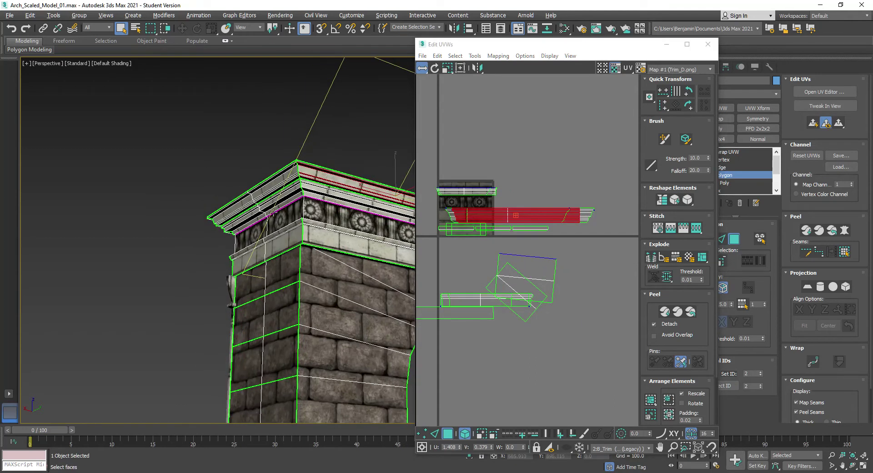
Select a face of the lower moulding on the neighbouring side and expand the selection to the strip's full height
{"action": "scroll", "coordinate": [318, 195], "scroll_direction": "up", "scroll_amount": 3}
{"action": "left_click", "coordinate": [291, 182]}
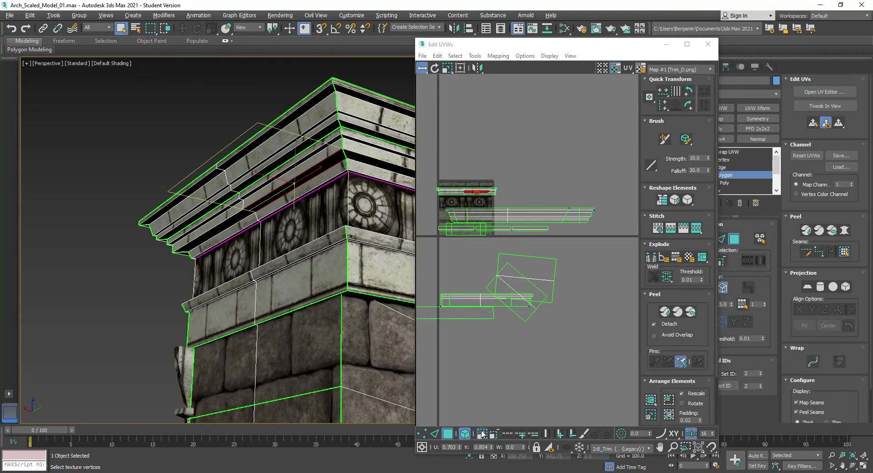
{"action": "scroll", "coordinate": [466, 189], "scroll_direction": "up", "scroll_amount": 5}
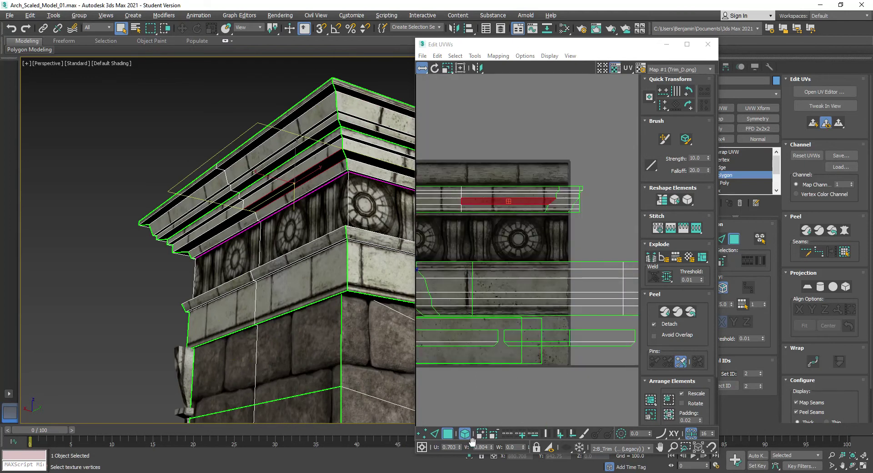
{"action": "left_click", "coordinate": [332, 151]}
{"action": "scroll", "coordinate": [523, 330], "scroll_direction": "down", "scroll_amount": 5}
{"action": "middle_click_drag", "start_coordinate": [516, 359], "coordinate": [522, 253]}
{"action": "scroll", "coordinate": [523, 253], "scroll_direction": "up", "scroll_amount": 3}
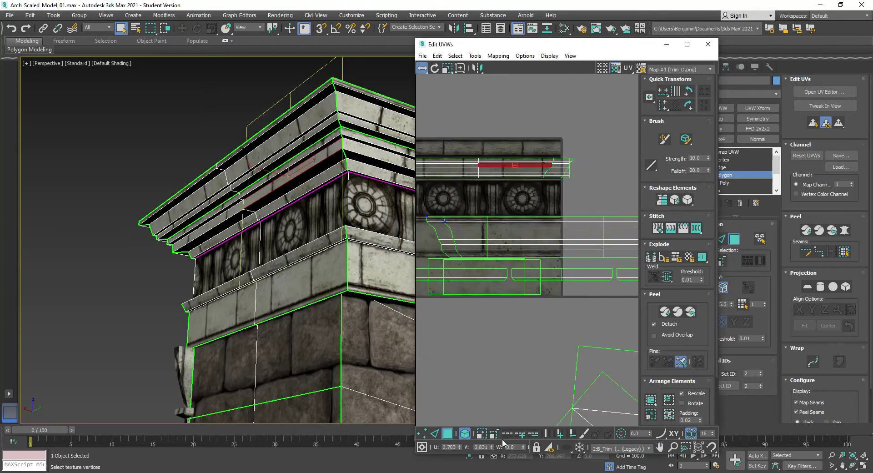
{"action": "left_click", "coordinate": [482, 434]}
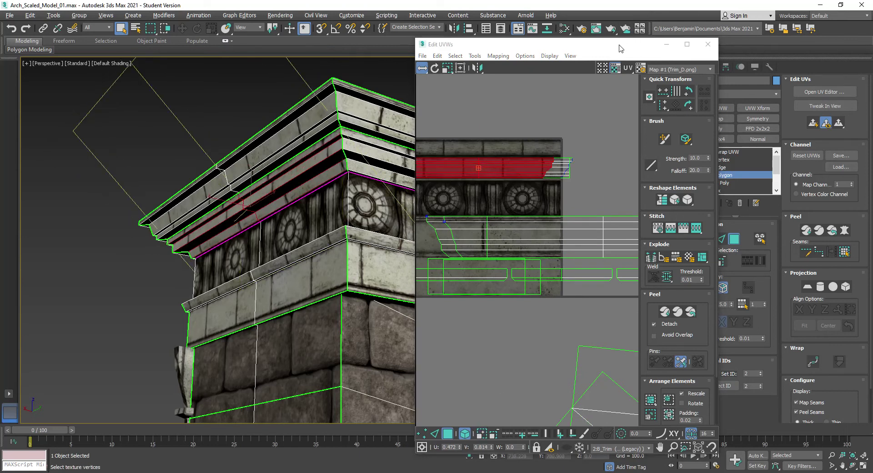
Slide the selected lower moulding strip about 0.15 towards positive U along its trim band, checking the brick joints at the cornice corner
{"action": "left_click_drag", "start_coordinate": [621, 40], "coordinate": [621, 132]}
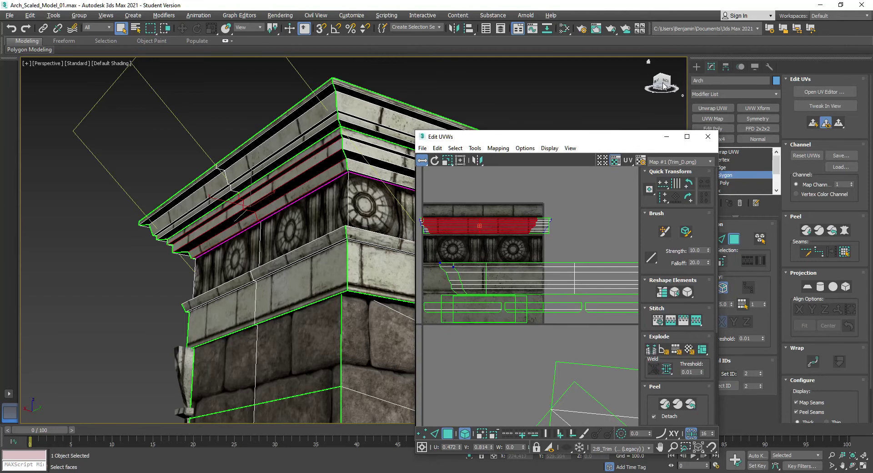
{"action": "left_click_drag", "start_coordinate": [662, 83], "coordinate": [597, 95]}
{"action": "scroll", "coordinate": [268, 253], "scroll_direction": "up", "scroll_amount": 2}
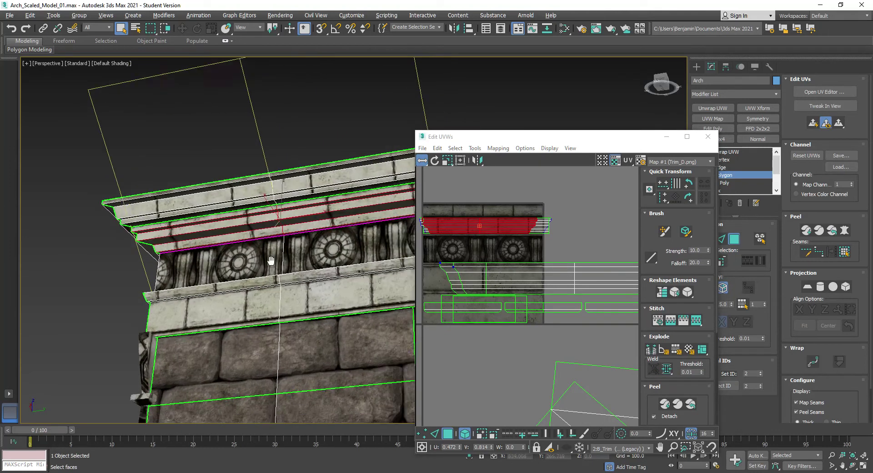
{"action": "middle_click_drag", "start_coordinate": [267, 254], "coordinate": [212, 242]}
{"action": "mouse_move", "coordinate": [497, 233]}
{"action": "left_mouse_down"}
{"action": "mouse_move", "coordinate": [522, 233]}
{"action": "mouse_move", "coordinate": [514, 233]}
{"action": "left_mouse_up"}
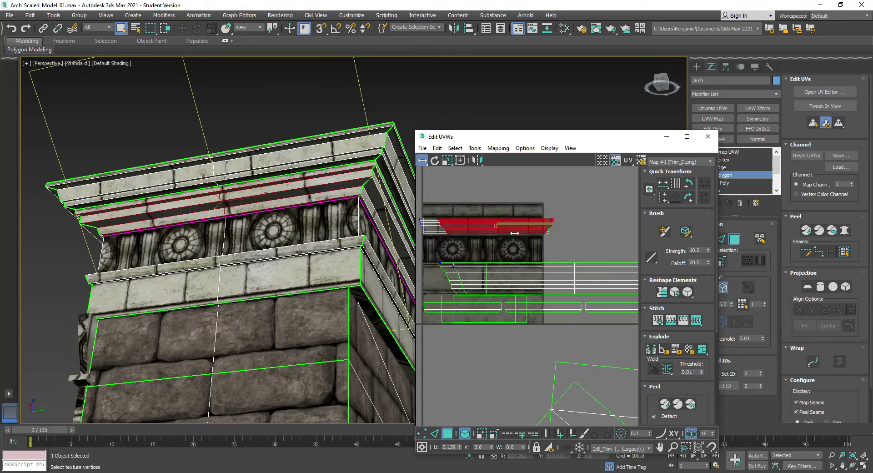
{"action": "left_click_drag", "start_coordinate": [514, 233], "coordinate": [515, 238]}
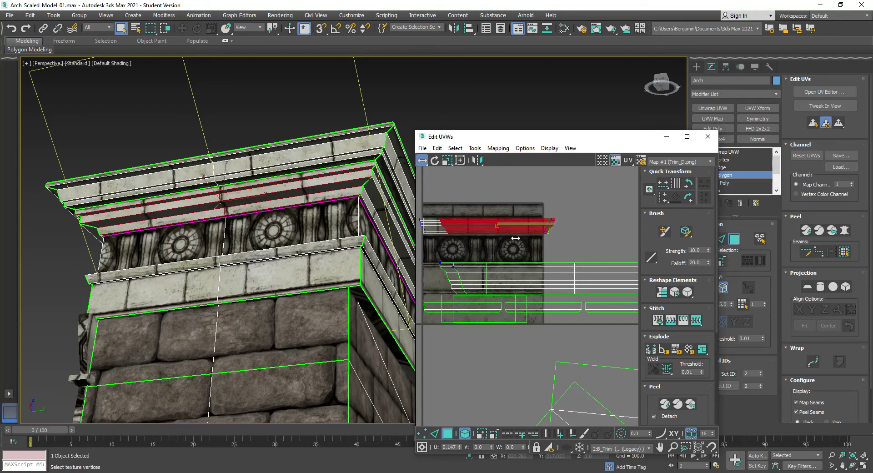
Select the overlapping lower moulding strip, then examine the cornice texture around its corners, from below and from above
{"action": "left_click", "coordinate": [430, 225]}
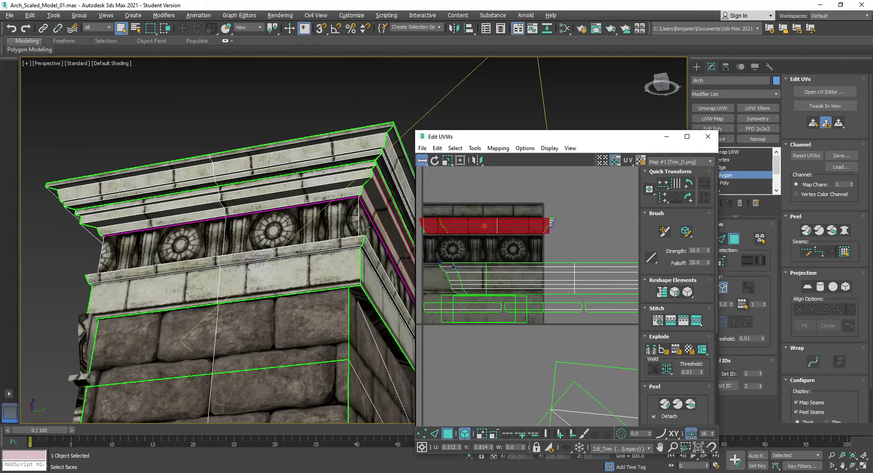
{"action": "left_click", "coordinate": [667, 82]}
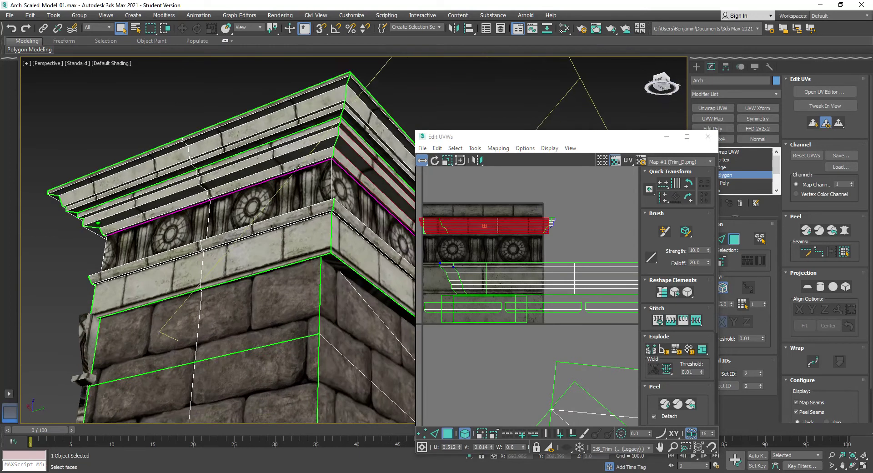
{"action": "mouse_move", "coordinate": [667, 82]}
{"action": "left_mouse_down"}
{"action": "mouse_move", "coordinate": [684, 59]}
{"action": "mouse_move", "coordinate": [703, 77]}
{"action": "mouse_move", "coordinate": [726, 47]}
{"action": "left_mouse_up"}
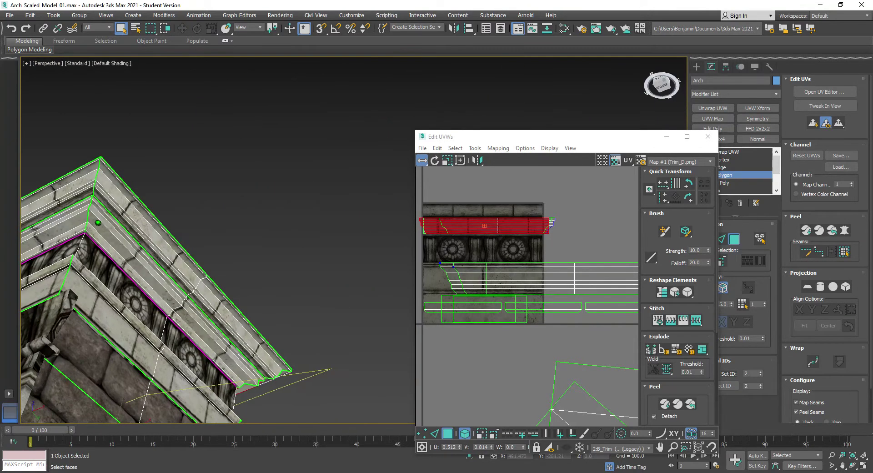
{"action": "middle_click_drag", "start_coordinate": [175, 244], "coordinate": [329, 159]}
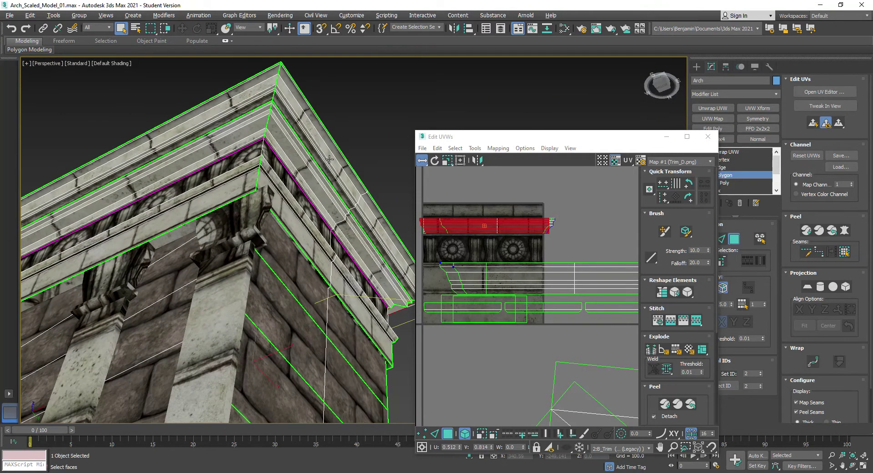
{"action": "scroll", "coordinate": [329, 159], "scroll_direction": "down", "scroll_amount": 5}
{"action": "middle_click_drag", "start_coordinate": [295, 218], "coordinate": [334, 220]}
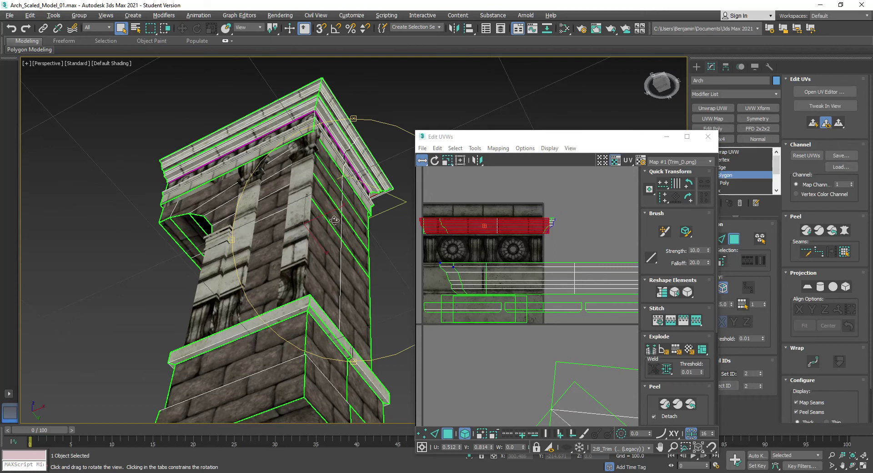
{"action": "middle_click_drag", "start_coordinate": [323, 280], "coordinate": [311, 256], "text": "alt"}
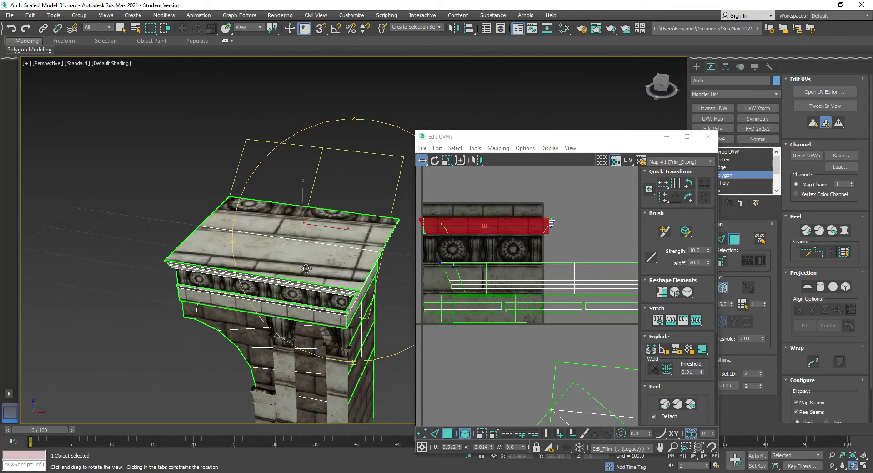
{"action": "key", "text": "q"}
Rotate the tilted shell of the cornice's top faces until roughly level and move it down clear of the other shells
{"action": "left_click_drag", "start_coordinate": [637, 141], "coordinate": [722, 33]}
{"action": "scroll", "coordinate": [683, 225], "scroll_direction": "down", "scroll_amount": 3}
{"action": "middle_click_drag", "start_coordinate": [640, 262], "coordinate": [567, 210]}
{"action": "scroll", "coordinate": [568, 209], "scroll_direction": "up", "scroll_amount": 3}
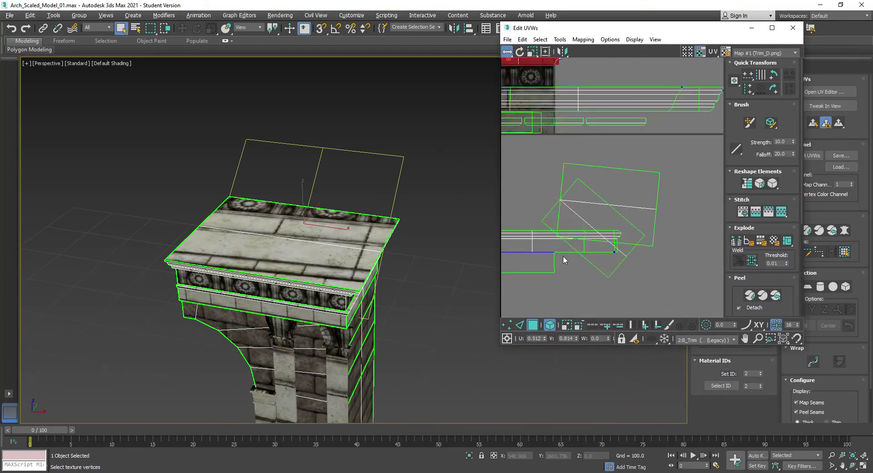
{"action": "left_click", "coordinate": [607, 266]}
{"action": "right_click", "coordinate": [607, 268]}
{"action": "left_click", "coordinate": [637, 290]}
{"action": "left_click_drag", "start_coordinate": [624, 244], "coordinate": [646, 215]}
{"action": "right_click", "coordinate": [621, 218]}
{"action": "left_click", "coordinate": [631, 231]}
{"action": "left_click_drag", "start_coordinate": [507, 52], "coordinate": [507, 40]}
{"action": "left_click_drag", "start_coordinate": [607, 194], "coordinate": [643, 248]}
Select the second shell of the cornice's top faces and rotate it until its edges are level
{"action": "left_click", "coordinate": [632, 194]}
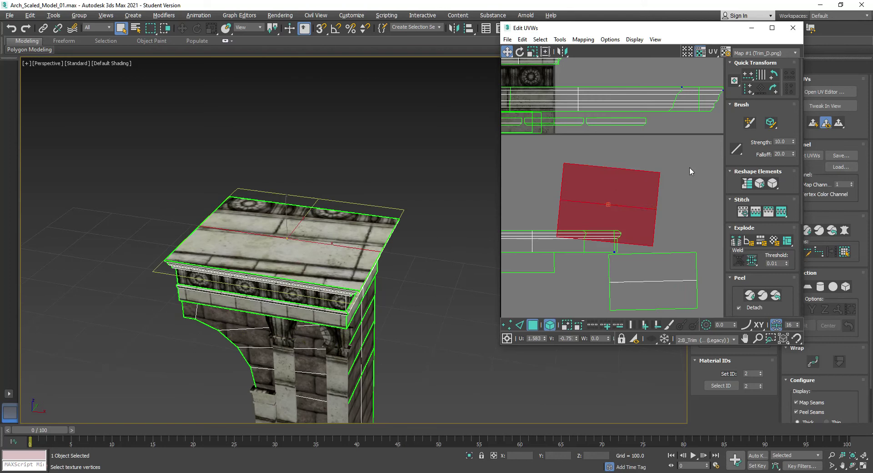
{"action": "left_click", "coordinate": [551, 326]}
{"action": "right_click", "coordinate": [636, 189]}
{"action": "left_click", "coordinate": [651, 196]}
{"action": "left_click_drag", "start_coordinate": [651, 197], "coordinate": [649, 176]}
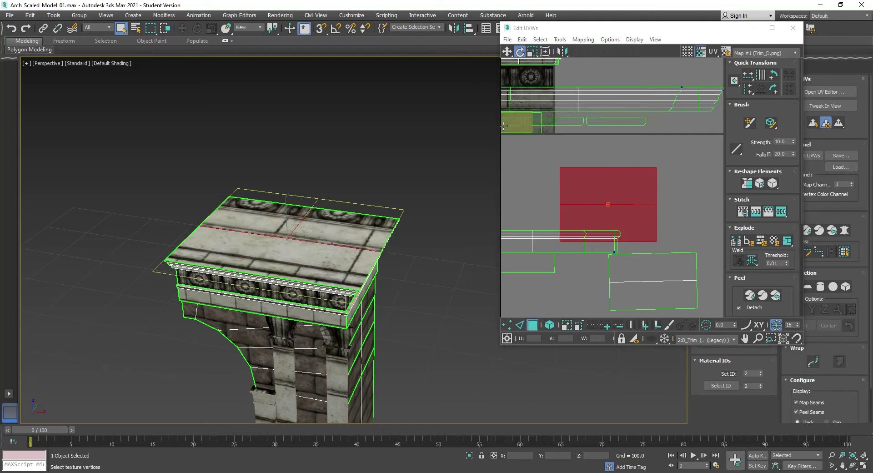
Break both top-face shells apart along their middle edge and stack the resulting halves on top of each other
{"action": "left_click", "coordinate": [712, 172]}
{"action": "left_click", "coordinate": [642, 177]}
{"action": "left_click", "coordinate": [737, 242]}
{"action": "left_click", "coordinate": [692, 265]}
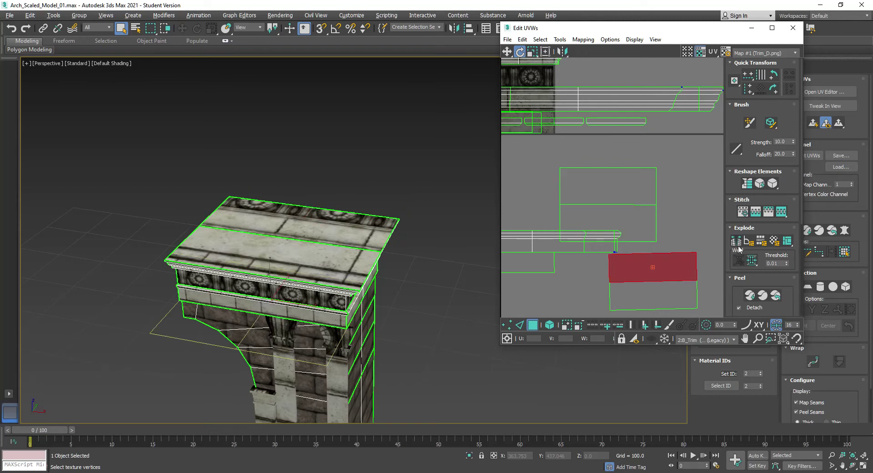
{"action": "right_click", "coordinate": [675, 264]}
{"action": "left_click", "coordinate": [680, 270]}
{"action": "left_click_drag", "start_coordinate": [678, 289], "coordinate": [676, 167]}
{"action": "scroll", "coordinate": [595, 195], "scroll_direction": "up", "scroll_amount": 4}
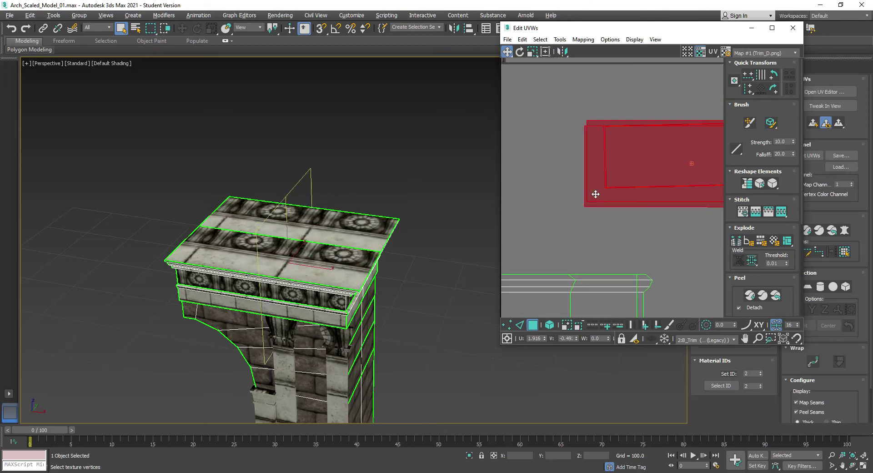
In vertex mode, align the end vertices of the stacked top-face shells into straight vertical lines at both ends
{"action": "left_click", "coordinate": [550, 260]}
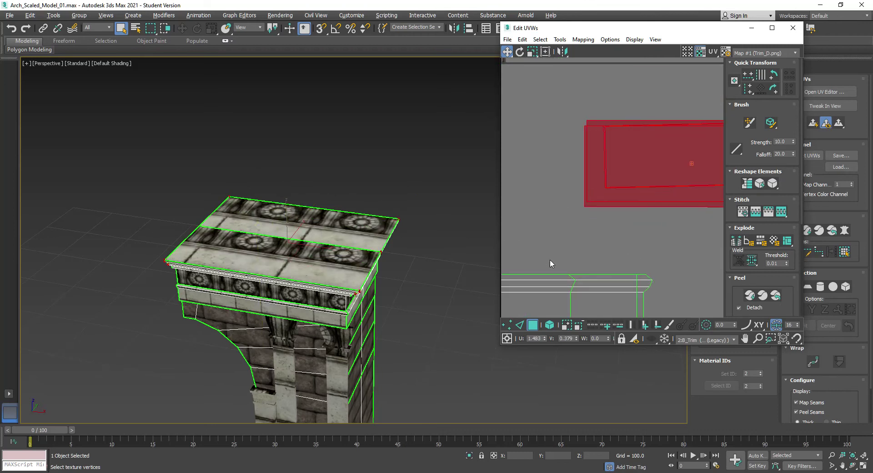
{"action": "left_click", "coordinate": [508, 326]}
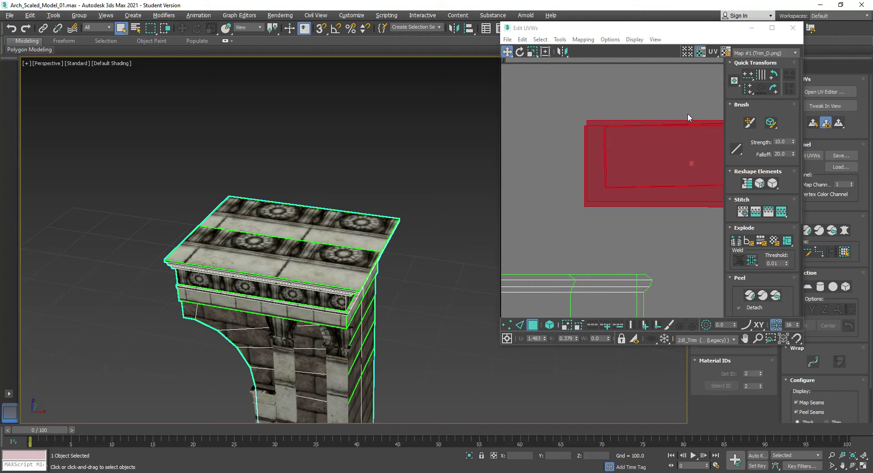
{"action": "left_click", "coordinate": [507, 324]}
{"action": "left_click", "coordinate": [508, 325]}
{"action": "left_click_drag", "start_coordinate": [547, 243], "coordinate": [656, 90]}
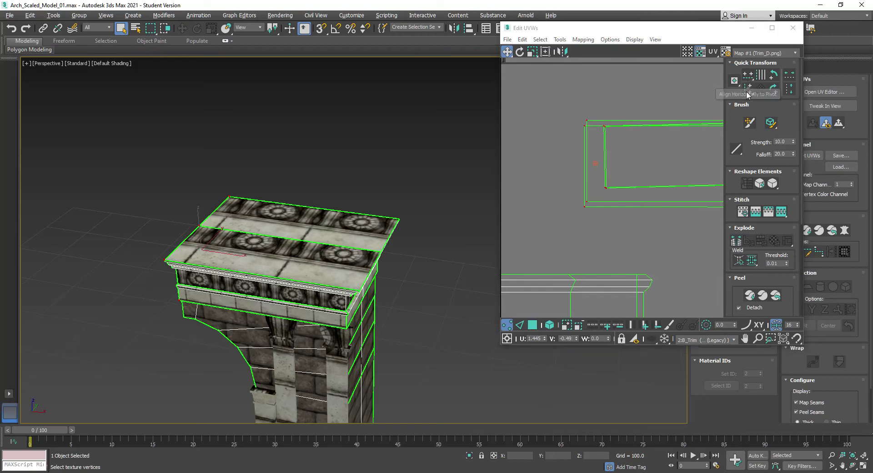
{"action": "scroll", "coordinate": [645, 160], "scroll_direction": "down", "scroll_amount": 4}
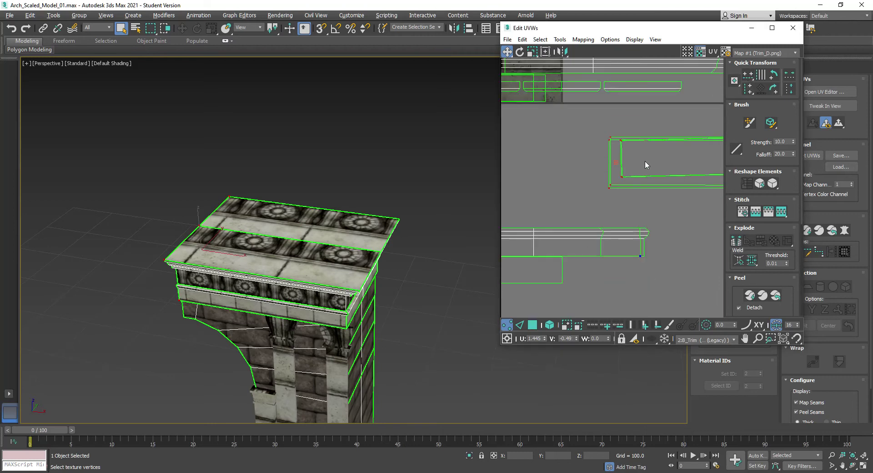
{"action": "left_click", "coordinate": [747, 88]}
{"action": "left_click_drag", "start_coordinate": [731, 207], "coordinate": [730, 206]}
{"action": "left_click", "coordinate": [747, 89]}
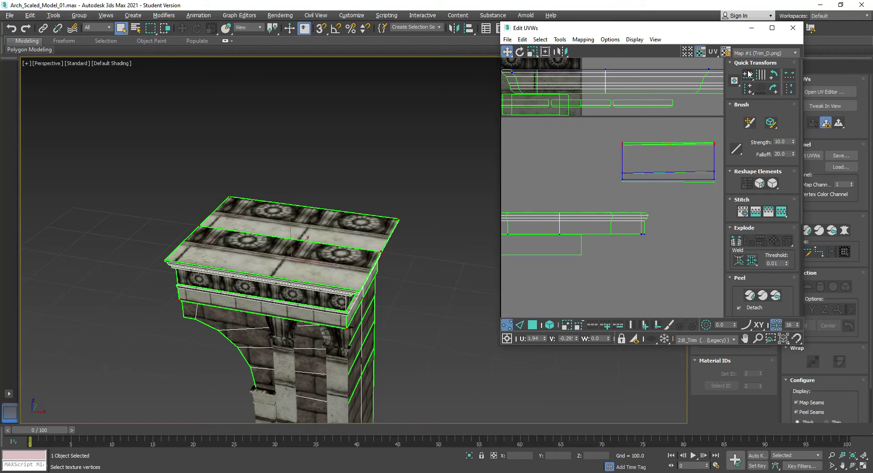
Align the upper and lower vertex rows of the stacked top-face shells into straight horizontal lines
{"action": "left_click", "coordinate": [748, 75]}
{"action": "left_click_drag", "start_coordinate": [717, 162], "coordinate": [576, 182]}
{"action": "left_click", "coordinate": [751, 79]}
Move the stacked top-face shells onto the lowest plain stone block of the trim texture and scale them to fit it with the Freeform tool
{"action": "left_click_drag", "start_coordinate": [633, 154], "coordinate": [719, 182]}
{"action": "left_click", "coordinate": [544, 51]}
{"action": "left_click_drag", "start_coordinate": [682, 152], "coordinate": [565, 104]}
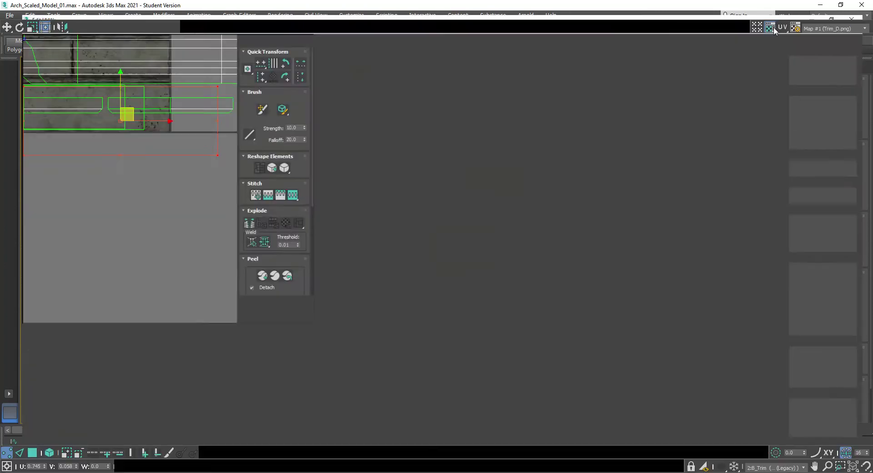
{"action": "left_click", "coordinate": [772, 28]}
{"action": "scroll", "coordinate": [279, 205], "scroll_direction": "up", "scroll_amount": 2}
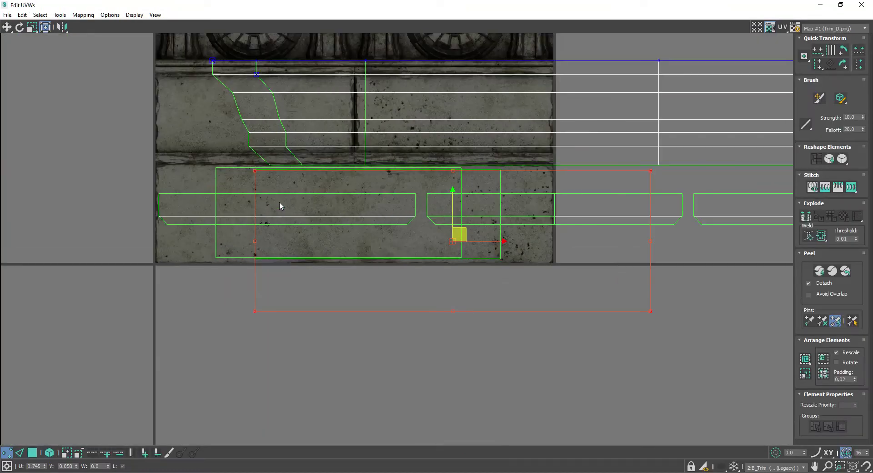
{"action": "left_click_drag", "start_coordinate": [463, 230], "coordinate": [377, 227]}
{"action": "left_click_drag", "start_coordinate": [564, 308], "coordinate": [518, 256]}
{"action": "left_click_drag", "start_coordinate": [778, 11], "coordinate": [726, 67]}
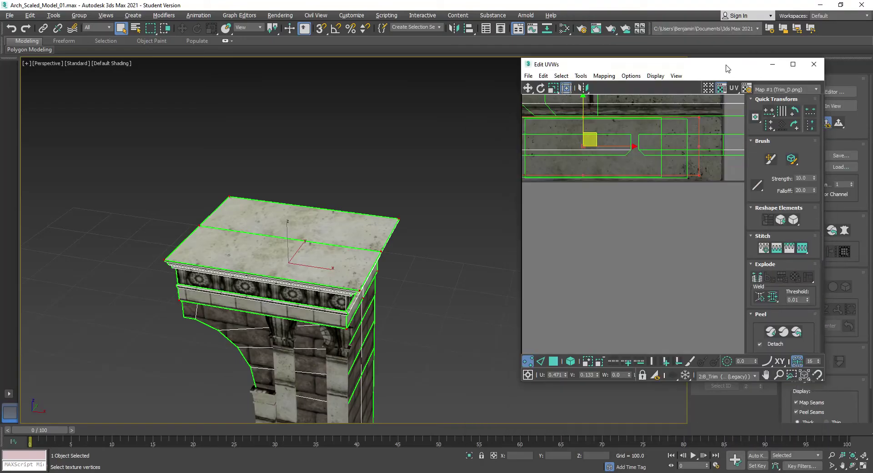
Collapse the arch's Unwrap UVW modifier into an editable poly
{"action": "right_click", "coordinate": [441, 271]}
{"action": "mouse_move", "coordinate": [471, 363]}
{"action": "left_click", "coordinate": [550, 371]}
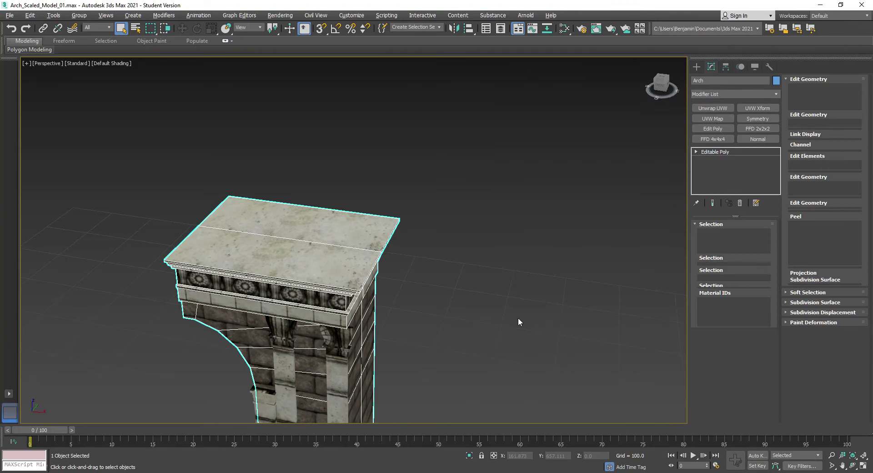
{"action": "key", "text": "z"}
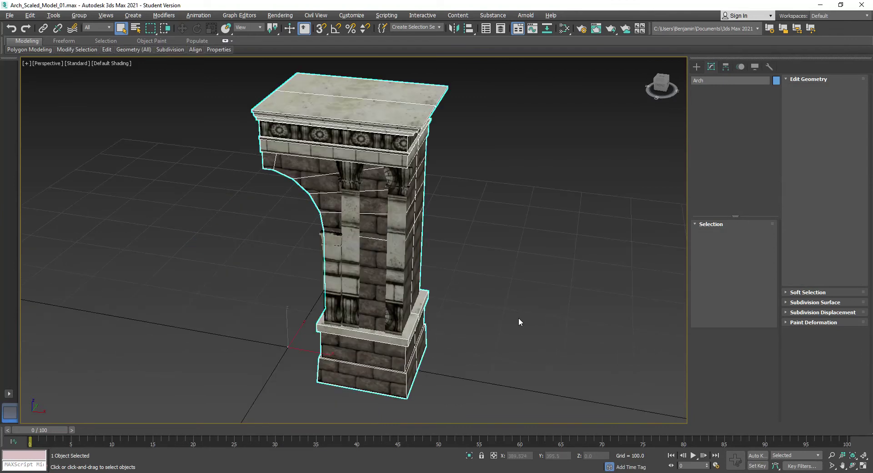
Detach the middle pillar element from the pillars object as a separate object named Object003
{"action": "left_click", "coordinate": [348, 180]}
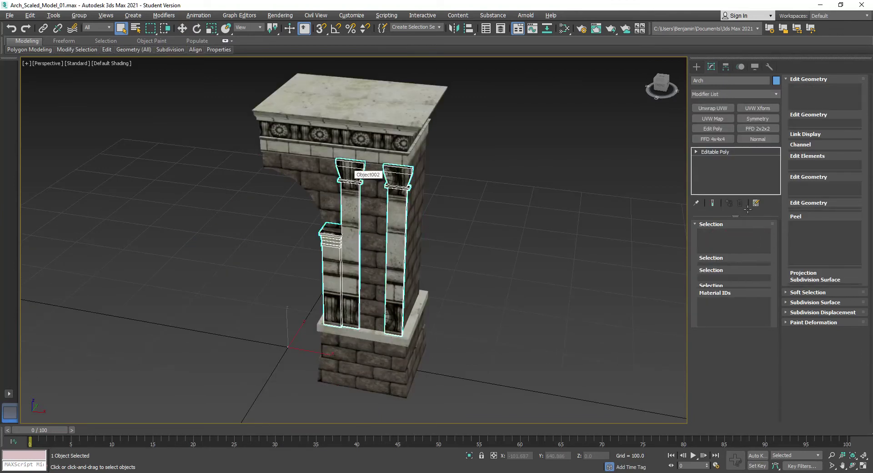
{"action": "left_click", "coordinate": [694, 151]}
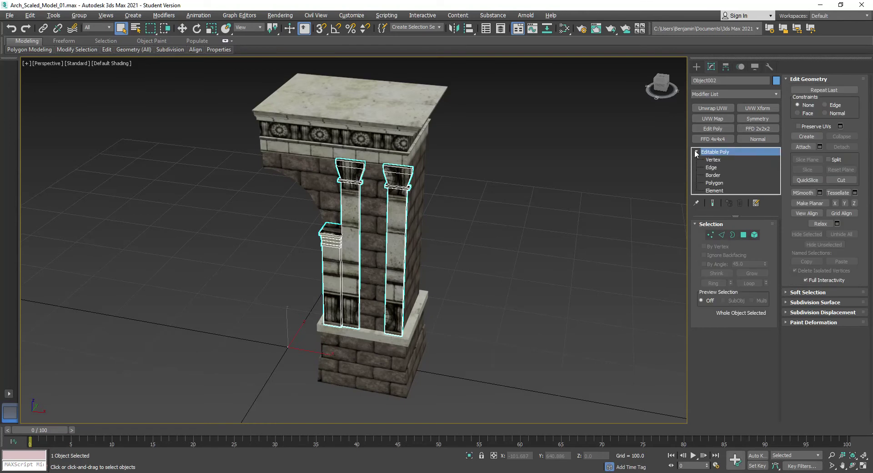
{"action": "left_click", "coordinate": [754, 235]}
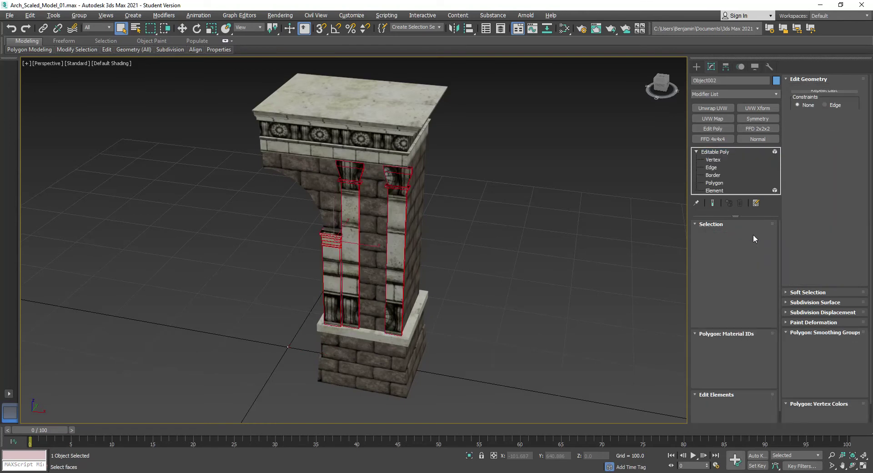
{"action": "left_click", "coordinate": [354, 175]}
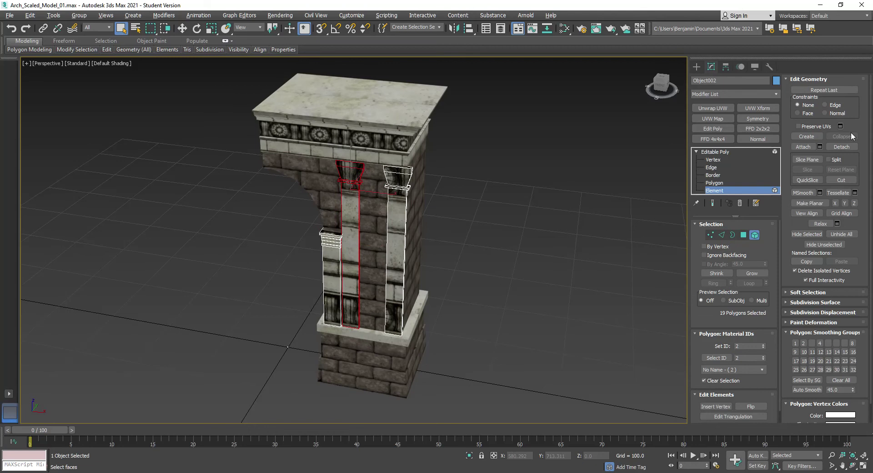
{"action": "left_click", "coordinate": [841, 147]}
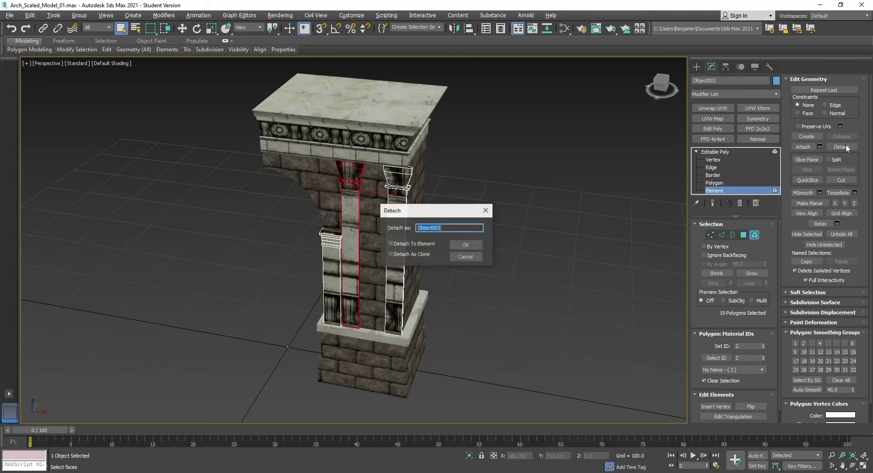
{"action": "left_click", "coordinate": [467, 246]}
{"action": "left_click", "coordinate": [712, 152]}
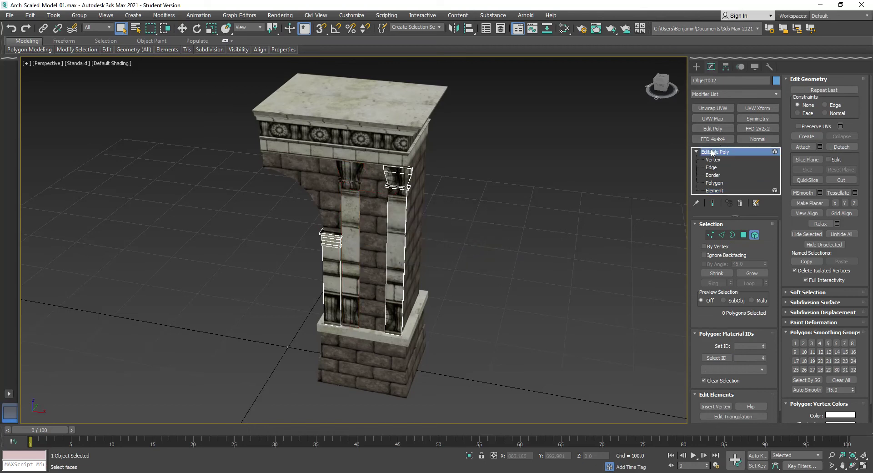
Apply an Unwrap UVW modifier to the remaining two pillars and open their UV editor
{"action": "left_click", "coordinate": [713, 109]}
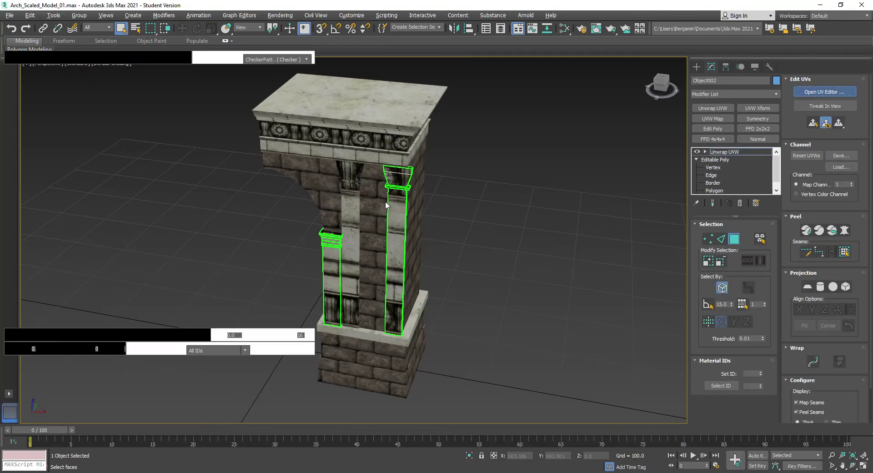
{"action": "middle_click_drag", "start_coordinate": [390, 255], "coordinate": [519, 271]}
{"action": "middle_click_drag", "start_coordinate": [357, 285], "coordinate": [372, 282], "text": "alt"}
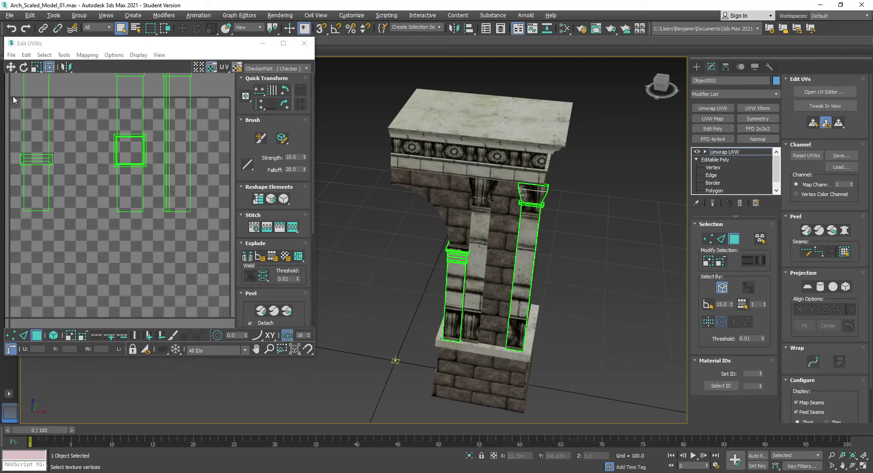
Select the left group of long pillar shaft shells and move them clear of the capital shells
{"action": "left_click_drag", "start_coordinate": [16, 105], "coordinate": [212, 125]}
{"action": "middle_click_drag", "start_coordinate": [197, 123], "coordinate": [200, 263]}
{"action": "scroll", "coordinate": [207, 184], "scroll_direction": "down", "scroll_amount": 3}
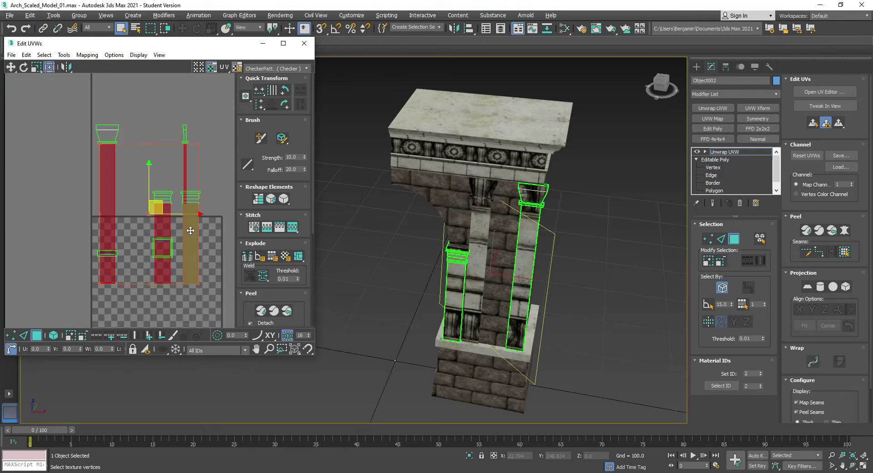
{"action": "left_click_drag", "start_coordinate": [190, 232], "coordinate": [135, 246]}
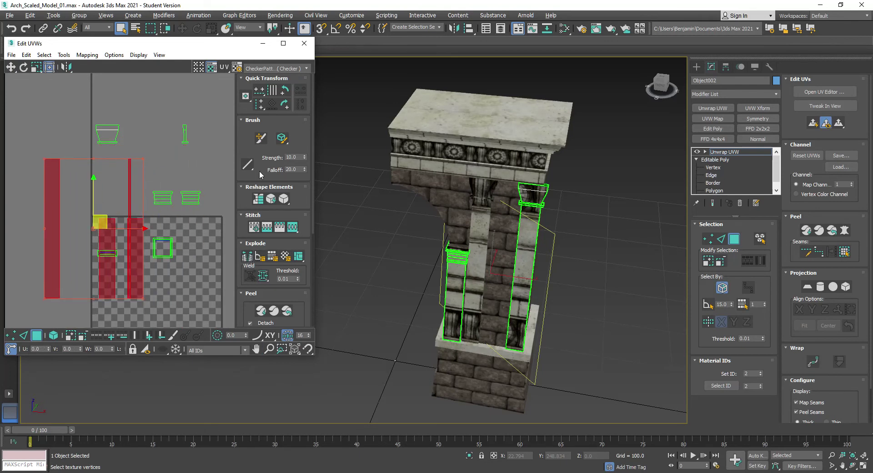
Show the Trim_D.png map as the UV editor background and enlarge the editor window
{"action": "left_click", "coordinate": [265, 68]}
{"action": "left_click", "coordinate": [262, 96]}
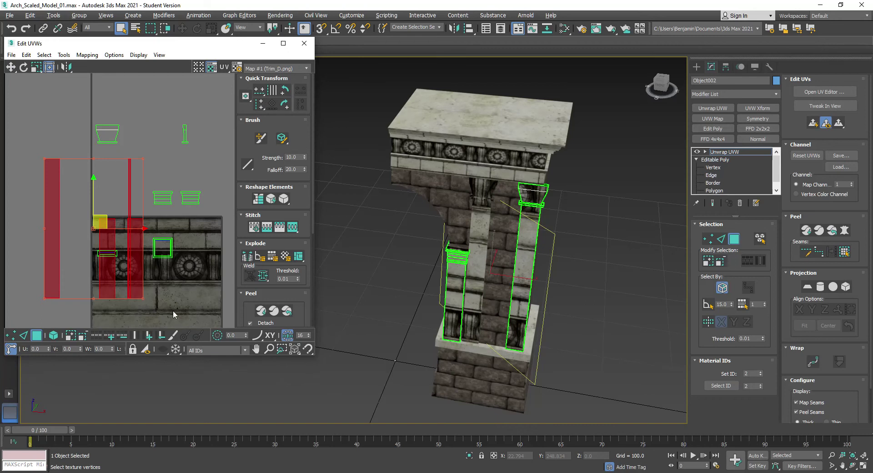
{"action": "left_click_drag", "start_coordinate": [313, 358], "coordinate": [418, 436]}
{"action": "middle_click_drag", "start_coordinate": [269, 348], "coordinate": [263, 304]}
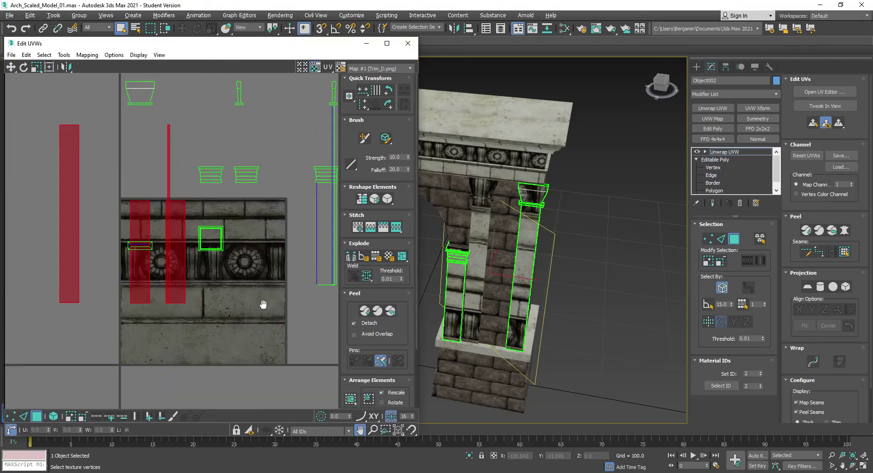
Rotate the selected shaft shells 90 degrees and move them over the plain stone part of the trim texture
{"action": "left_click", "coordinate": [387, 105]}
{"action": "left_click_drag", "start_coordinate": [159, 160], "coordinate": [245, 297]}
{"action": "scroll", "coordinate": [245, 296], "scroll_direction": "down", "scroll_amount": 2}
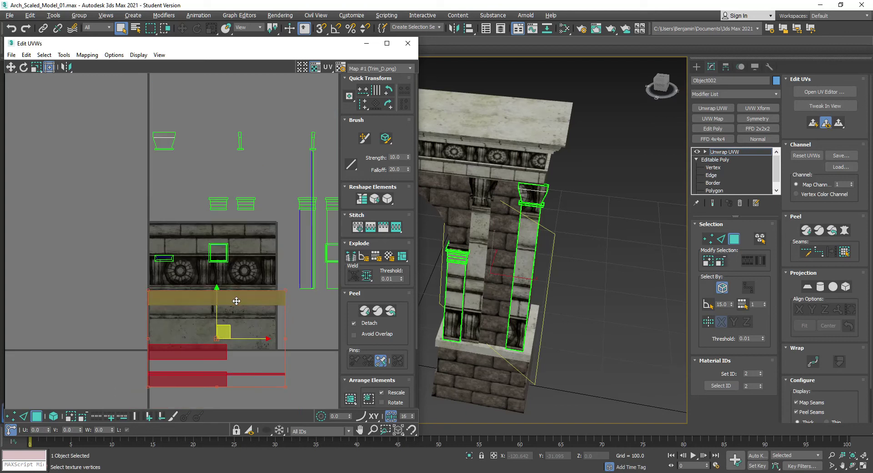
Stack the rotated shaft shells on top of each other on the plain stone block band
{"action": "left_click", "coordinate": [236, 367]}
{"action": "left_click_drag", "start_coordinate": [249, 337], "coordinate": [152, 405]}
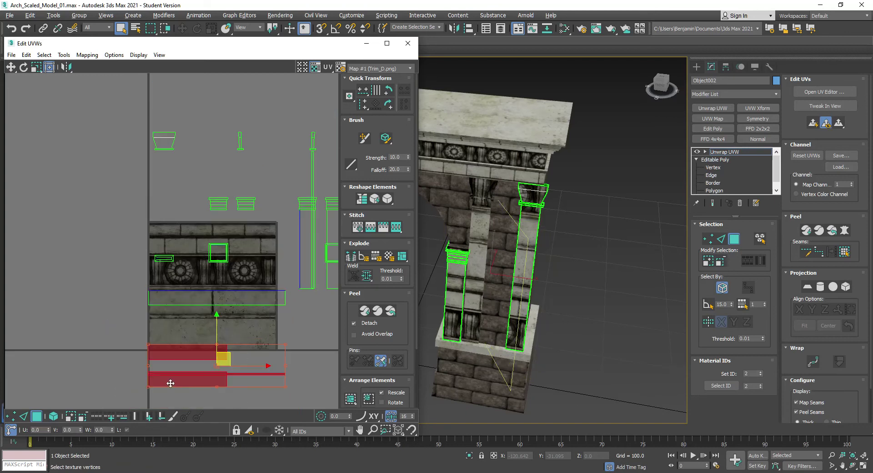
{"action": "left_click_drag", "start_coordinate": [216, 310], "coordinate": [218, 264]}
{"action": "left_click_drag", "start_coordinate": [111, 355], "coordinate": [305, 312]}
{"action": "left_click_drag", "start_coordinate": [217, 277], "coordinate": [217, 249]}
{"action": "left_click_drag", "start_coordinate": [121, 334], "coordinate": [317, 278]}
{"action": "scroll", "coordinate": [211, 307], "scroll_direction": "up", "scroll_amount": 3}
{"action": "scroll", "coordinate": [211, 307], "scroll_direction": "down", "scroll_amount": 4}
Rotate the short pillar's remaining shaft shells 90 degrees and stack them on the plain stone block band
{"action": "left_click_drag", "start_coordinate": [112, 345], "coordinate": [326, 239]}
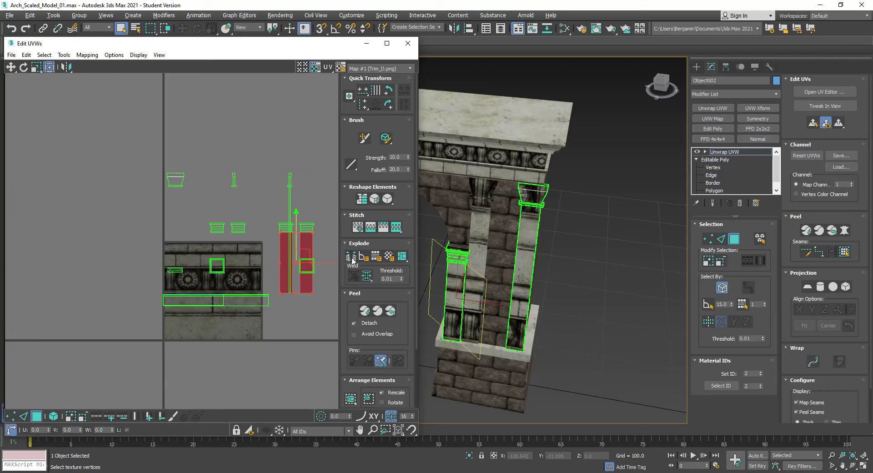
{"action": "left_click", "coordinate": [388, 104]}
{"action": "left_click_drag", "start_coordinate": [308, 251], "coordinate": [206, 298]}
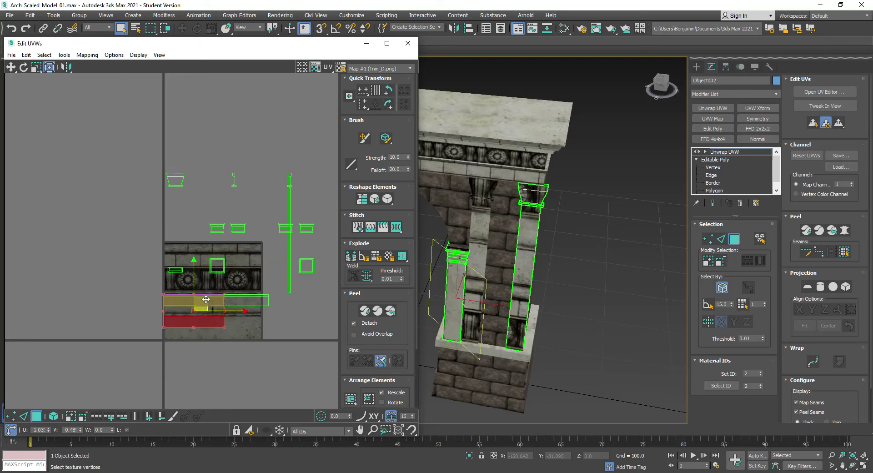
{"action": "left_click_drag", "start_coordinate": [136, 350], "coordinate": [202, 287]}
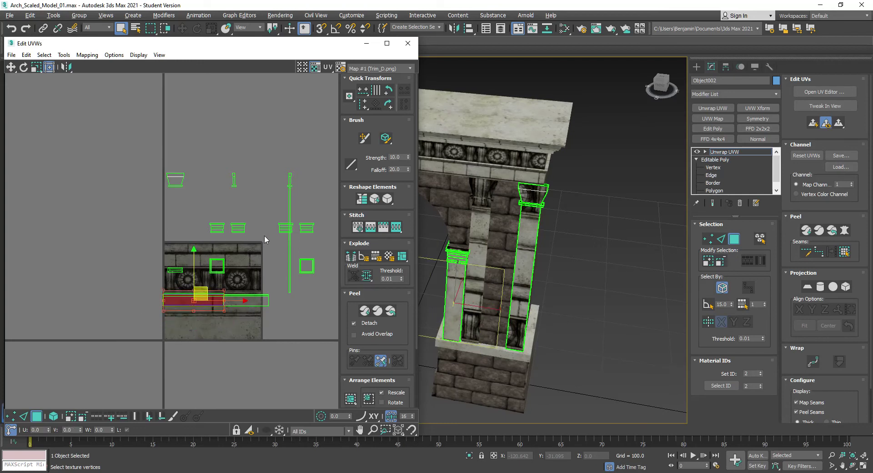
Rotate the remaining narrow shaft strip 90 degrees and place it on the stacked shaft shells
{"action": "left_click", "coordinate": [290, 241]}
{"action": "left_click", "coordinate": [388, 104]}
{"action": "left_click_drag", "start_coordinate": [302, 226], "coordinate": [228, 290]}
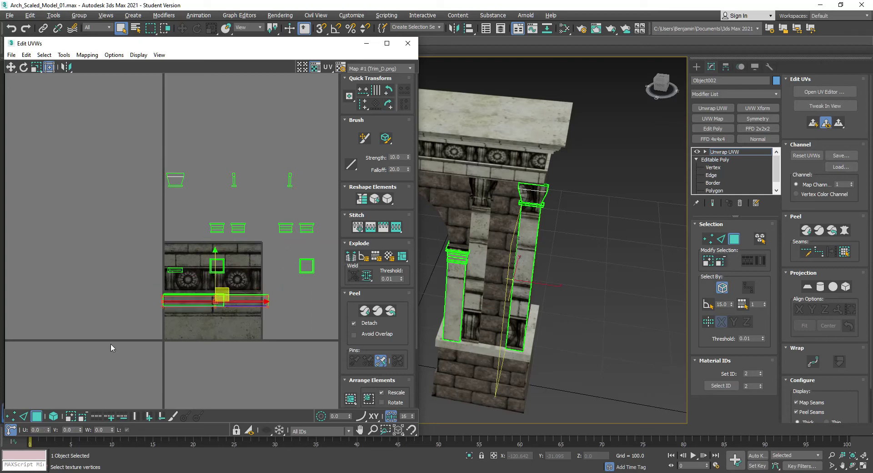
Scale the stacked shaft shells with the Freeform tool to fill the height of the plain stone block band
{"action": "left_click_drag", "start_coordinate": [286, 283], "coordinate": [285, 282]}
{"action": "key", "text": "z"}
{"action": "left_click_drag", "start_coordinate": [79, 284], "coordinate": [79, 283]}
{"action": "scroll", "coordinate": [65, 285], "scroll_direction": "down", "scroll_amount": 7}
{"action": "scroll", "coordinate": [163, 302], "scroll_direction": "up", "scroll_amount": 3}
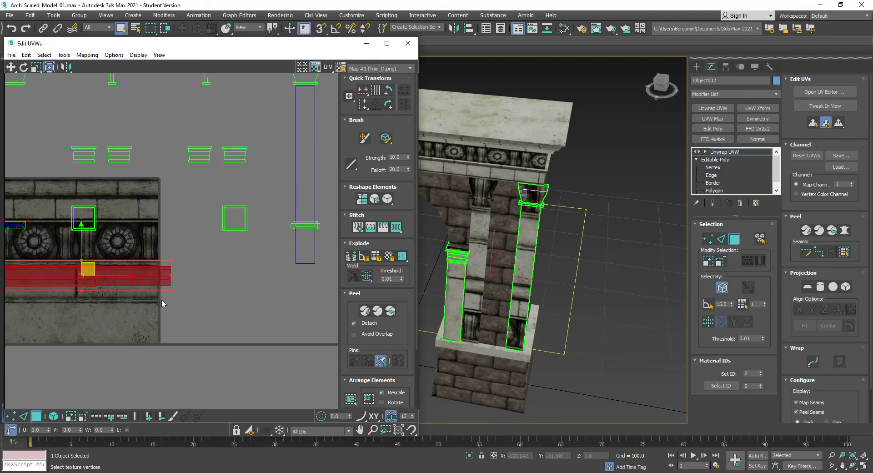
{"action": "left_click_drag", "start_coordinate": [173, 289], "coordinate": [185, 303]}
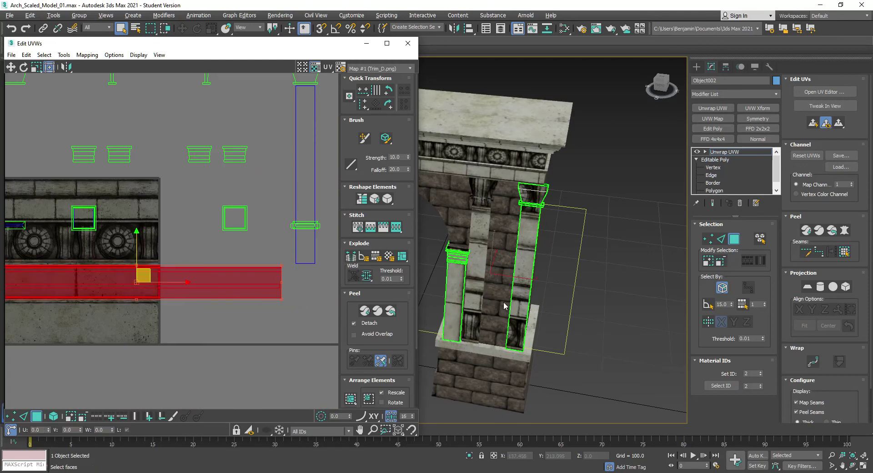
Rotate the last tall shaft shell 90 degrees, move it onto the stack and scale it to the same size
{"action": "middle_click_drag", "start_coordinate": [576, 310], "coordinate": [653, 284]}
{"action": "middle_click_drag", "start_coordinate": [168, 296], "coordinate": [186, 314]}
{"action": "scroll", "coordinate": [184, 312], "scroll_direction": "down", "scroll_amount": 3}
{"action": "left_click_drag", "start_coordinate": [252, 218], "coordinate": [256, 217]}
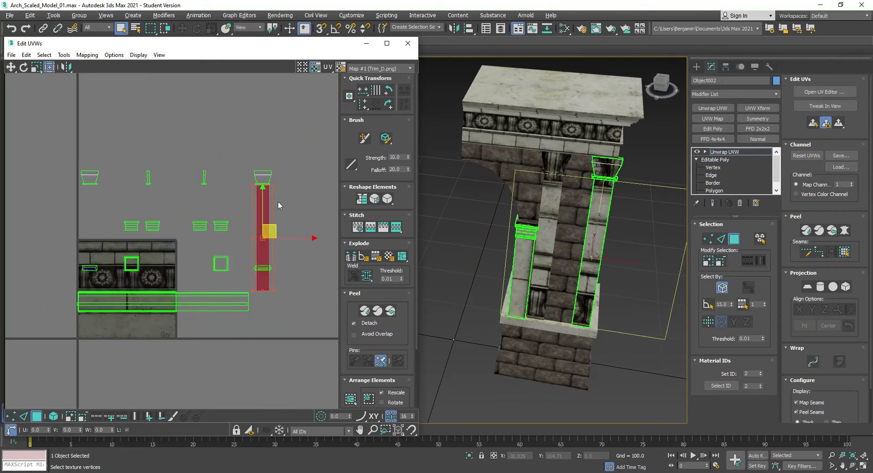
{"action": "left_click", "coordinate": [391, 104]}
{"action": "left_click_drag", "start_coordinate": [263, 237], "coordinate": [137, 291]}
{"action": "left_click_drag", "start_coordinate": [183, 306], "coordinate": [249, 314]}
Review the UV editor's unwrap preferences and clear the shell selection
{"action": "left_click", "coordinate": [113, 54]}
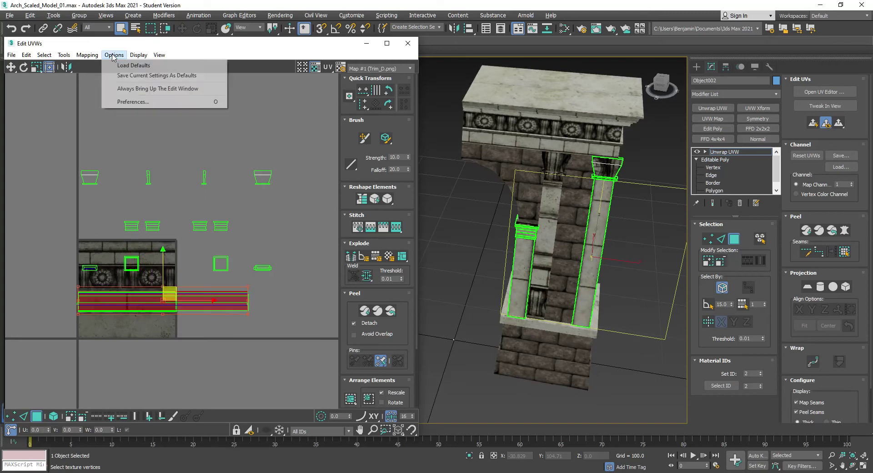
{"action": "left_click", "coordinate": [130, 102]}
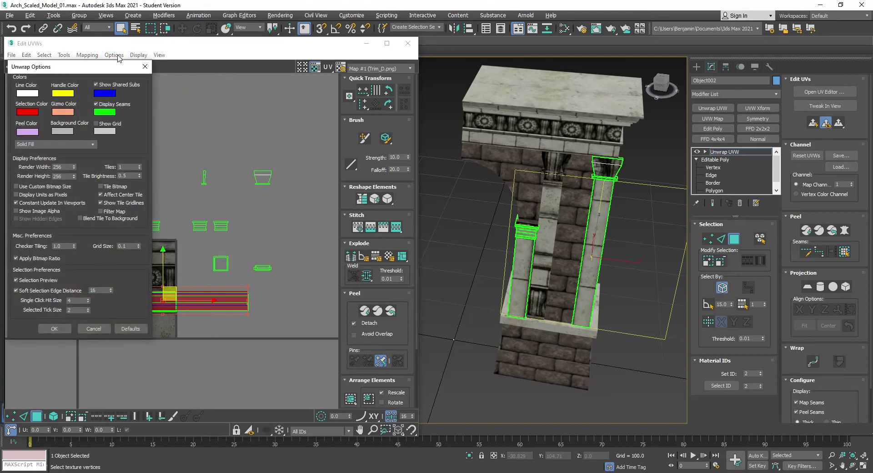
{"action": "left_click", "coordinate": [54, 329]}
{"action": "left_click", "coordinate": [36, 346]}
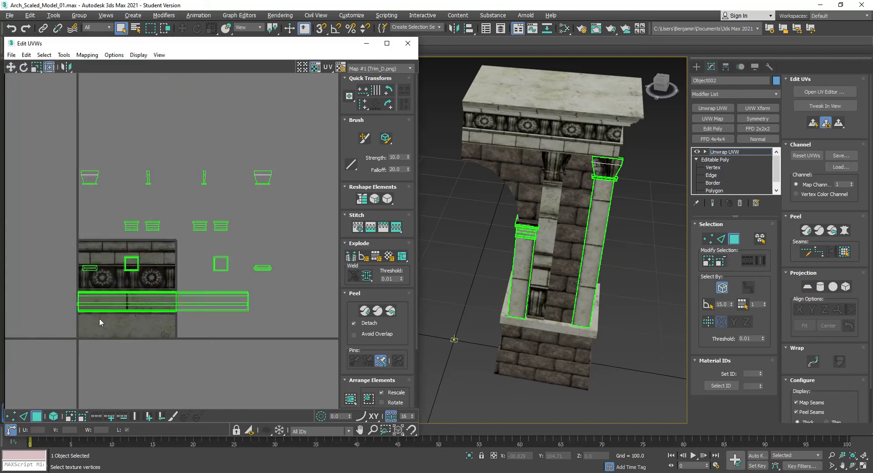
In vertex mode, align the stacked shaft shells' vertices at the texture's starting edge into a straight vertical line
{"action": "scroll", "coordinate": [99, 318], "scroll_direction": "up", "scroll_amount": 3}
{"action": "left_click", "coordinate": [10, 417]}
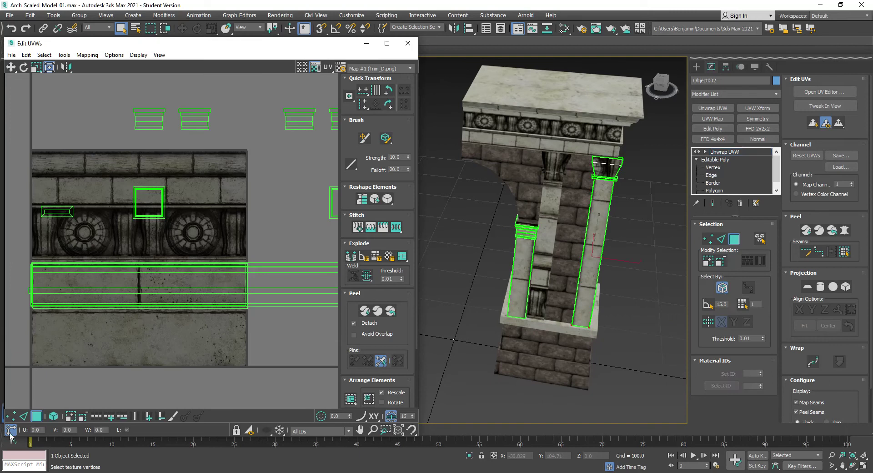
{"action": "key", "text": "1"}
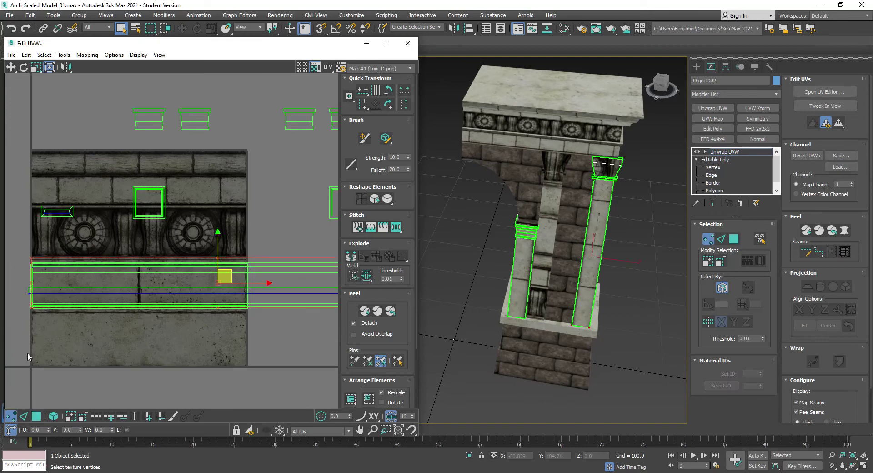
{"action": "left_click_drag", "start_coordinate": [52, 234], "coordinate": [11, 334]}
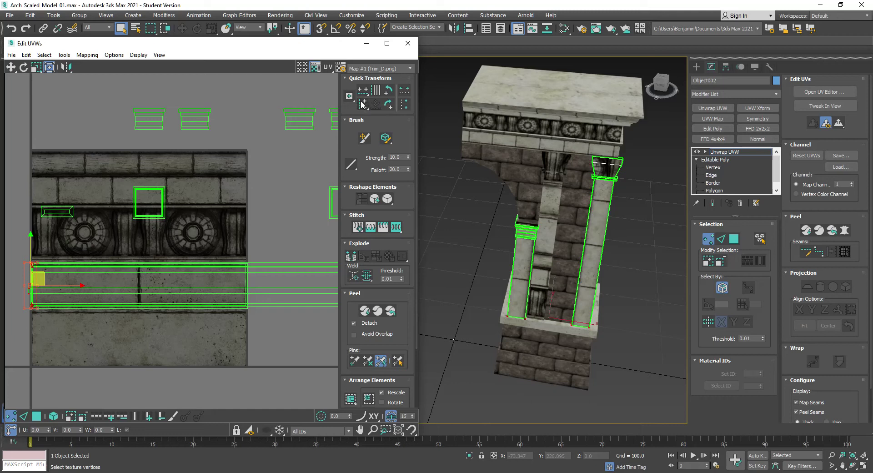
Align the shorter shaft shells' end vertices and the longer shells' far end vertices into straight vertical lines
{"action": "middle_click_drag", "start_coordinate": [284, 214], "coordinate": [160, 238]}
{"action": "scroll", "coordinate": [153, 237], "scroll_direction": "down", "scroll_amount": 2}
{"action": "left_click_drag", "start_coordinate": [153, 237], "coordinate": [101, 338]}
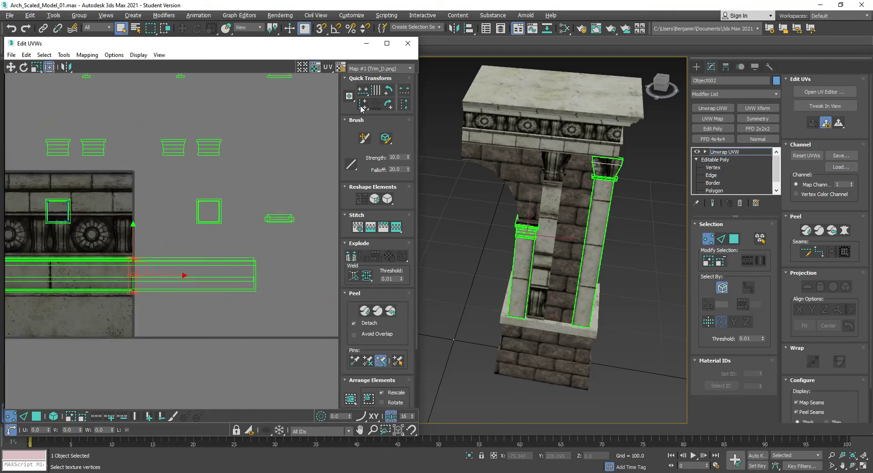
{"action": "left_click_drag", "start_coordinate": [273, 256], "coordinate": [212, 306]}
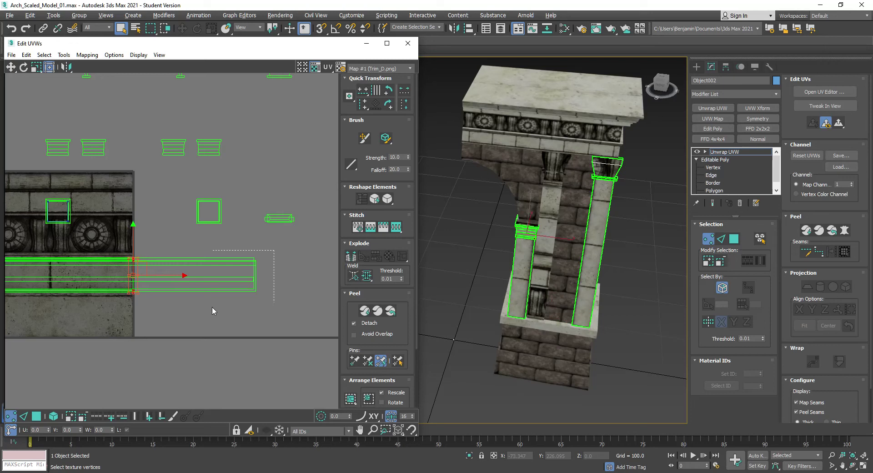
{"action": "left_click", "coordinate": [362, 106]}
Select all vertices of the stacked shaft shells and scale them vertically to fit between the edges of the plain stone band
{"action": "key", "text": "ctrl+r"}
{"action": "left_click", "coordinate": [479, 226]}
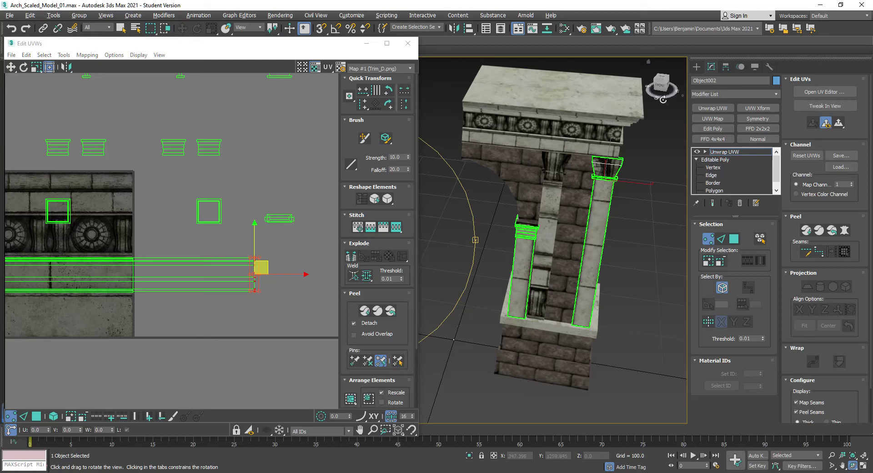
{"action": "mouse_move", "coordinate": [667, 85]}
{"action": "left_mouse_down"}
{"action": "mouse_move", "coordinate": [624, 65]}
{"action": "mouse_move", "coordinate": [617, 86]}
{"action": "mouse_move", "coordinate": [596, 61]}
{"action": "mouse_move", "coordinate": [667, 78]}
{"action": "left_mouse_up"}
{"action": "left_click_drag", "start_coordinate": [565, 66], "coordinate": [554, 66]}
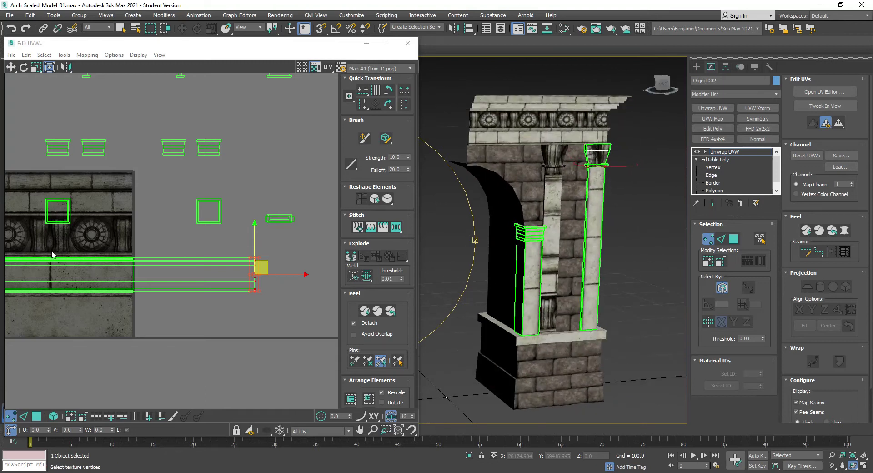
{"action": "right_click", "coordinate": [127, 317]}
{"action": "left_click", "coordinate": [387, 43]}
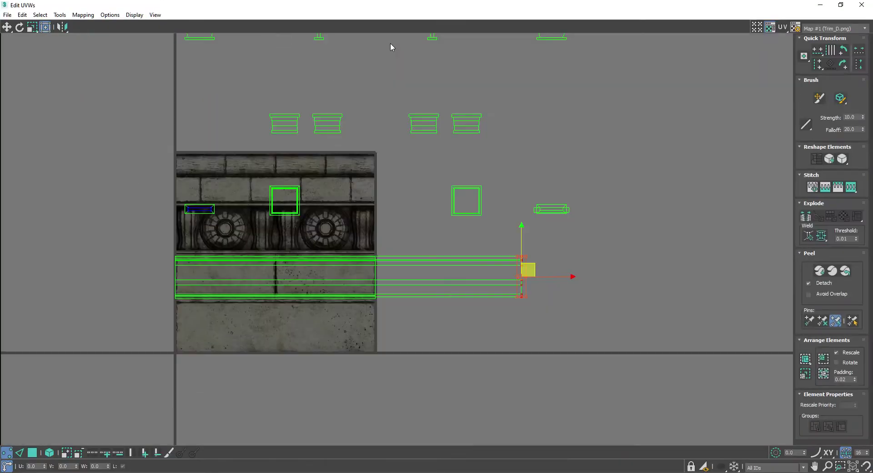
{"action": "scroll", "coordinate": [337, 304], "scroll_direction": "up", "scroll_amount": 2}
{"action": "left_click", "coordinate": [321, 339]}
{"action": "scroll", "coordinate": [402, 294], "scroll_direction": "down", "scroll_amount": 5}
{"action": "left_click_drag", "start_coordinate": [181, 328], "coordinate": [619, 246]}
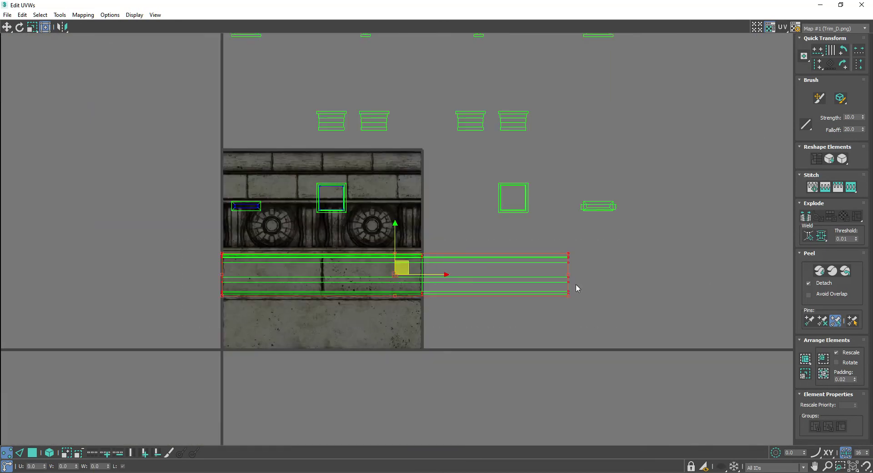
{"action": "scroll", "coordinate": [136, 294], "scroll_direction": "up", "scroll_amount": 3}
{"action": "mouse_move", "coordinate": [356, 307]}
{"action": "left_mouse_down"}
{"action": "mouse_move", "coordinate": [356, 287]}
{"action": "mouse_move", "coordinate": [356, 300]}
{"action": "left_mouse_up"}
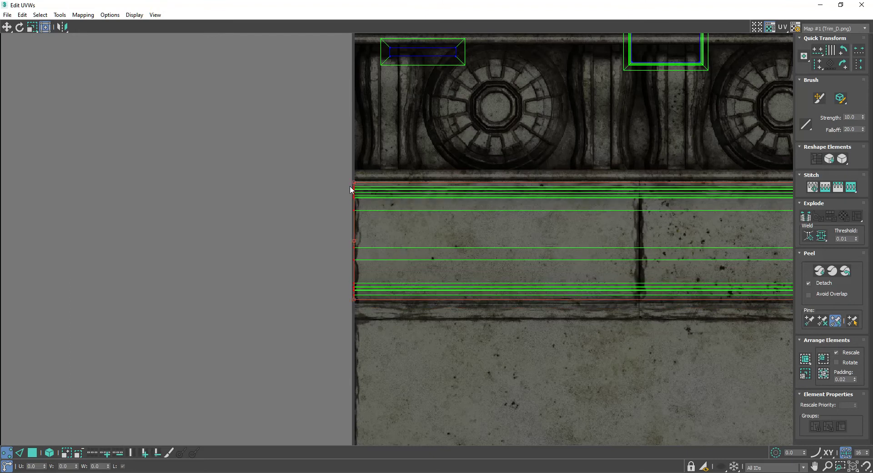
{"action": "left_click_drag", "start_coordinate": [355, 179], "coordinate": [355, 193]}
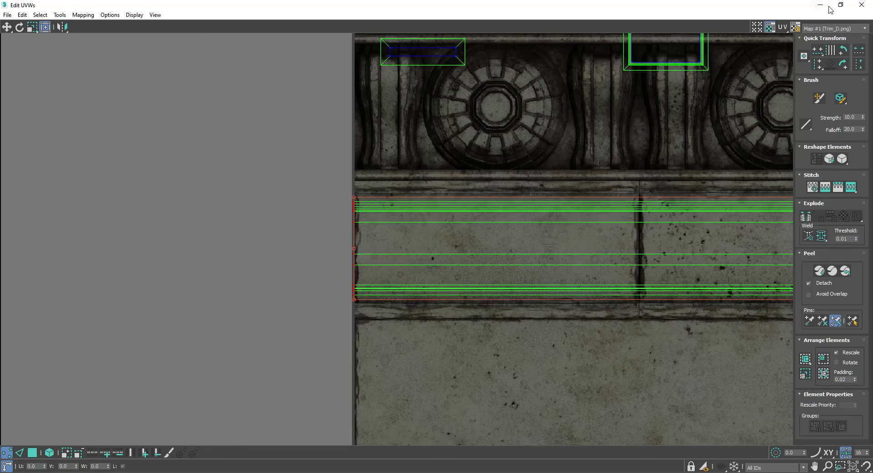
{"action": "double_click", "coordinate": [801, 10]}
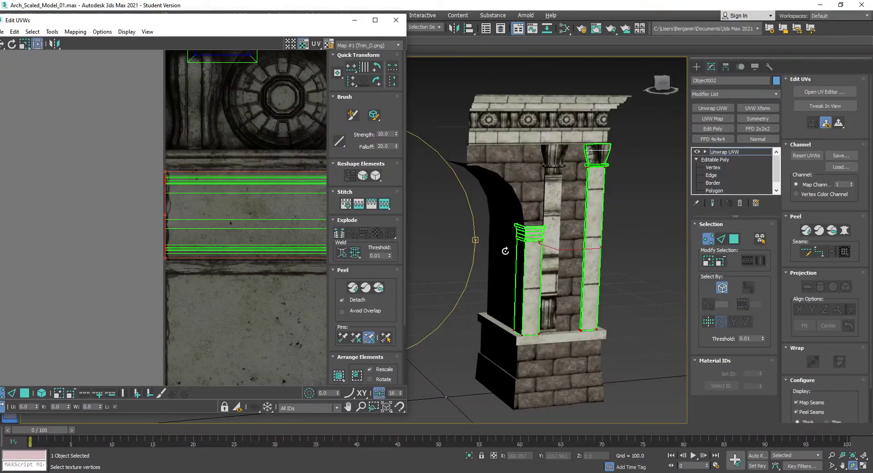
In polygon mode, select the short pillar capital's top face and grow the selection over the whole capital
{"action": "scroll", "coordinate": [114, 273], "scroll_direction": "down", "scroll_amount": 5}
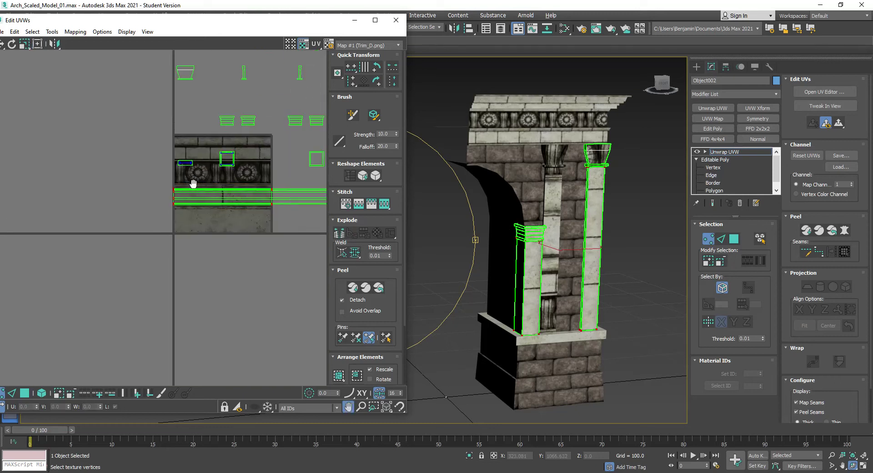
{"action": "right_click", "coordinate": [181, 235]}
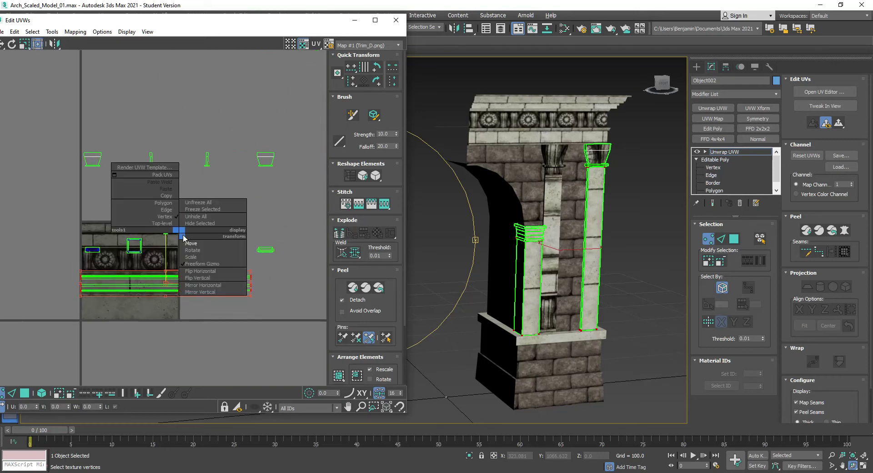
{"action": "left_click", "coordinate": [280, 194]}
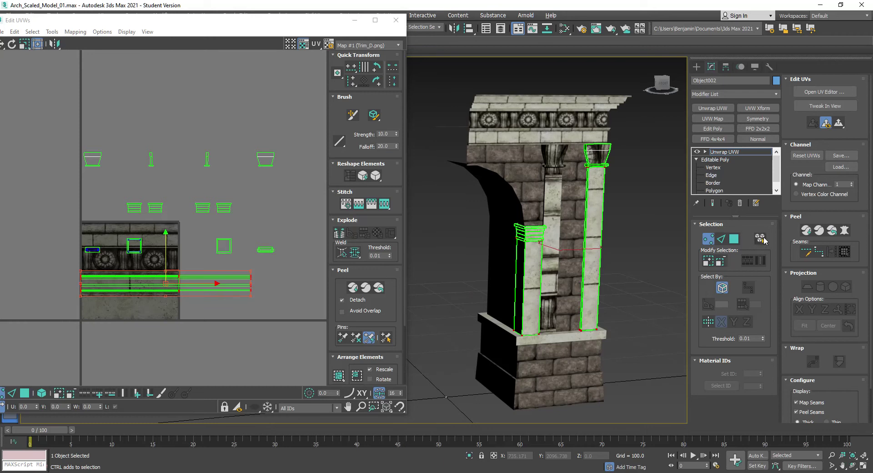
{"action": "left_click", "coordinate": [736, 239]}
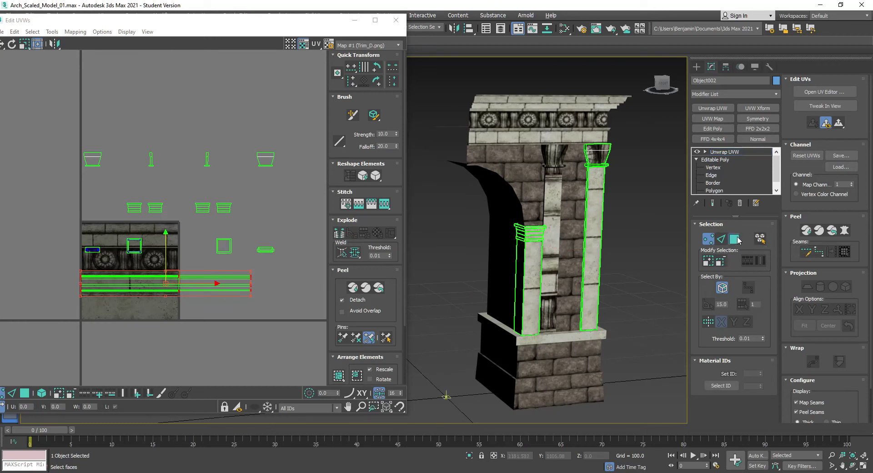
{"action": "left_click", "coordinate": [526, 225]}
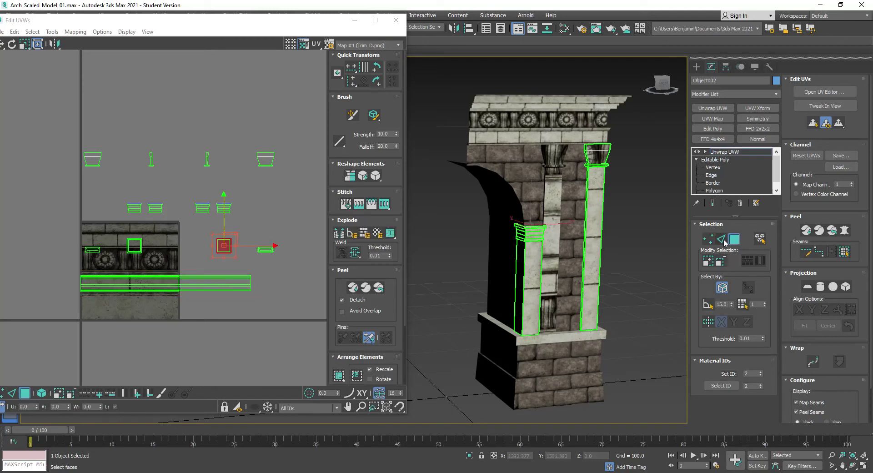
{"action": "left_click", "coordinate": [708, 262]}
{"action": "left_click", "coordinate": [708, 262]}
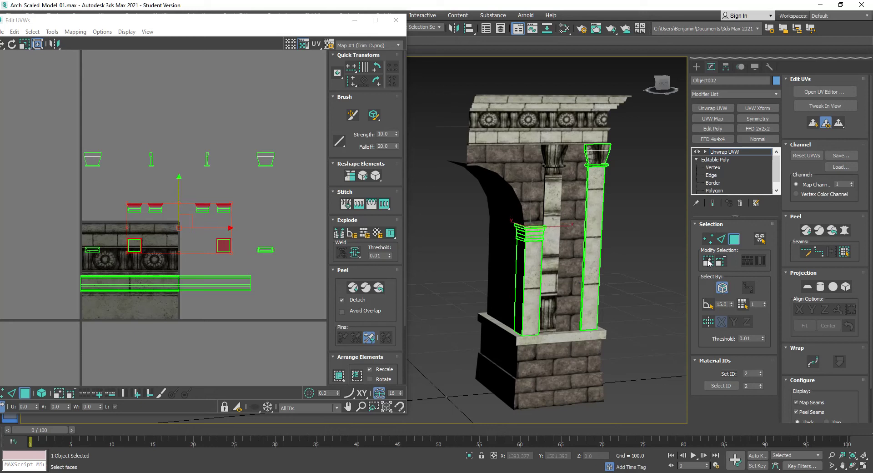
{"action": "left_click", "coordinate": [709, 263]}
{"action": "left_click", "coordinate": [710, 263]}
{"action": "left_click", "coordinate": [709, 263]}
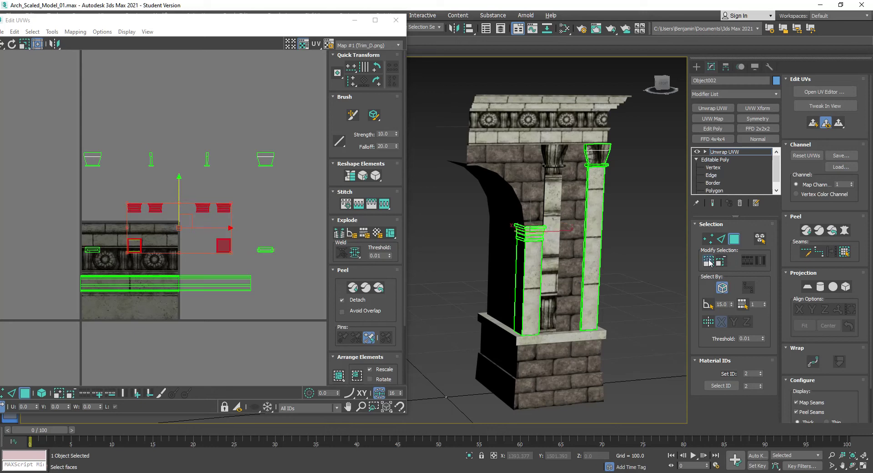
{"action": "left_click", "coordinate": [710, 263]}
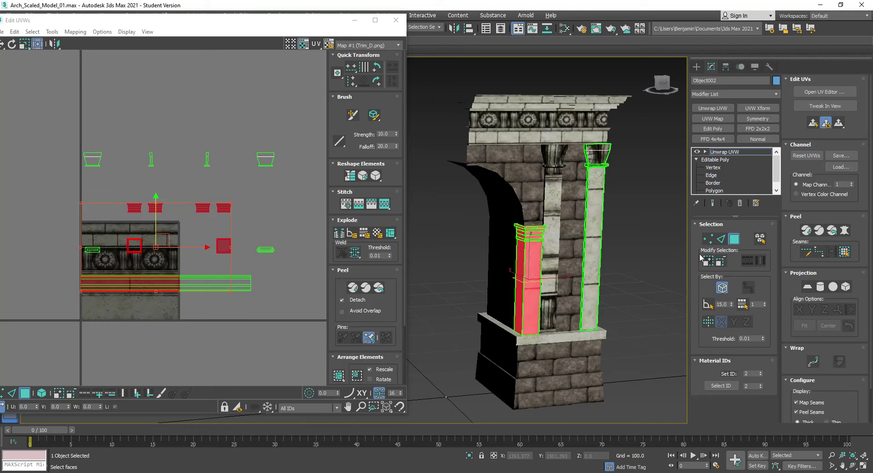
{"action": "left_click_drag", "start_coordinate": [68, 21], "coordinate": [75, 39]}
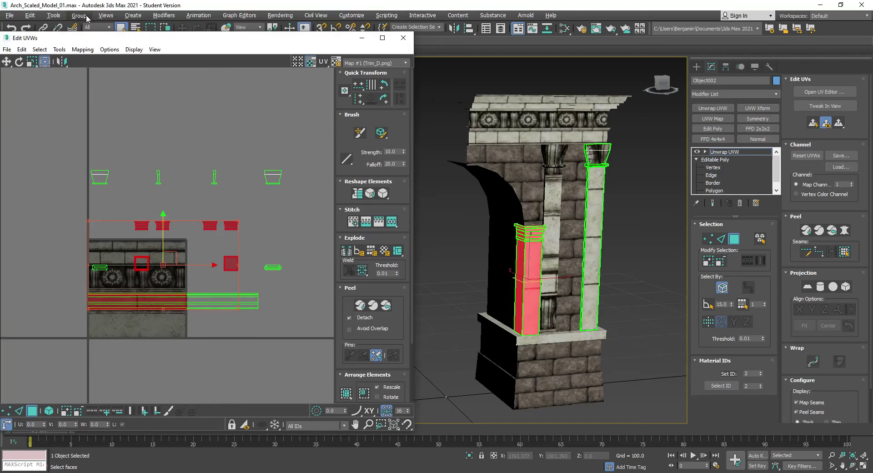
{"action": "left_click", "coordinate": [13, 29]}
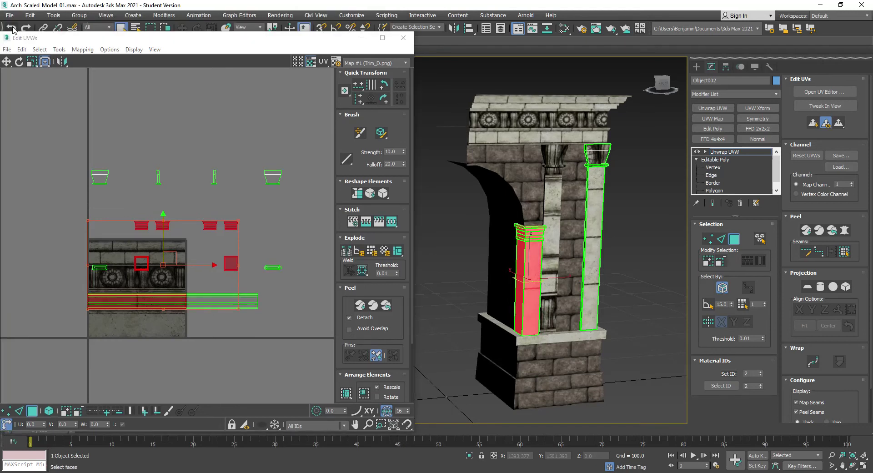
{"action": "left_click", "coordinate": [13, 29]}
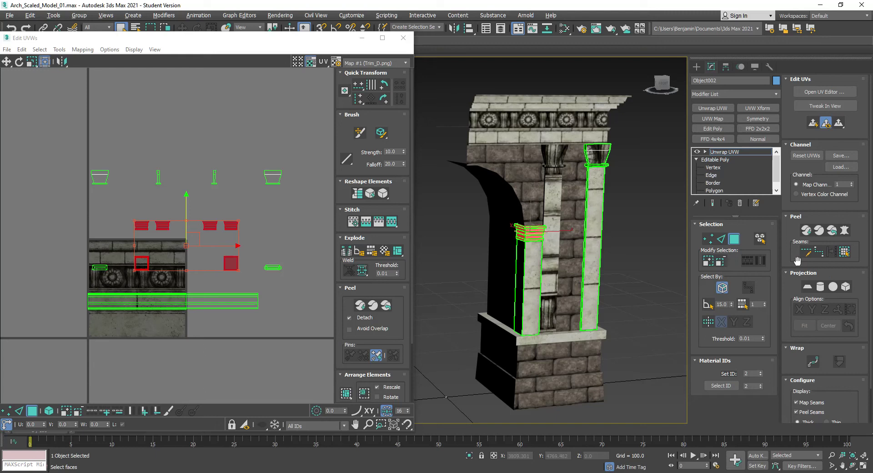
Apply planar mapping aligned to Z to the capital's faces and move the projected shell into empty space off the texture
{"action": "left_click", "coordinate": [807, 287]}
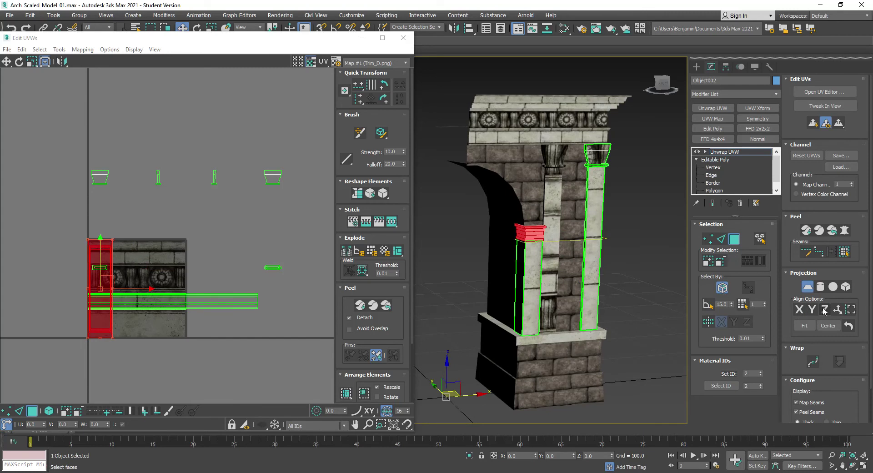
{"action": "left_click", "coordinate": [816, 308]}
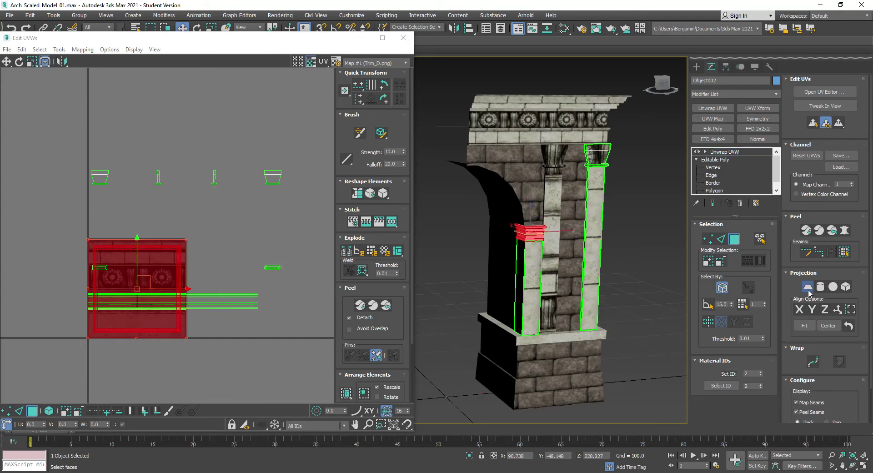
{"action": "left_click", "coordinate": [149, 278]}
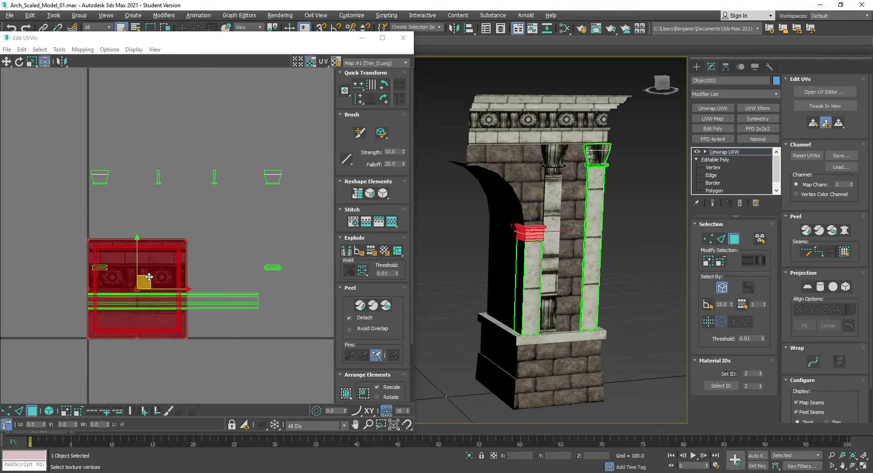
{"action": "left_click_drag", "start_coordinate": [150, 279], "coordinate": [256, 411]}
{"action": "middle_click_drag", "start_coordinate": [244, 329], "coordinate": [223, 176]}
{"action": "left_click", "coordinate": [143, 297]}
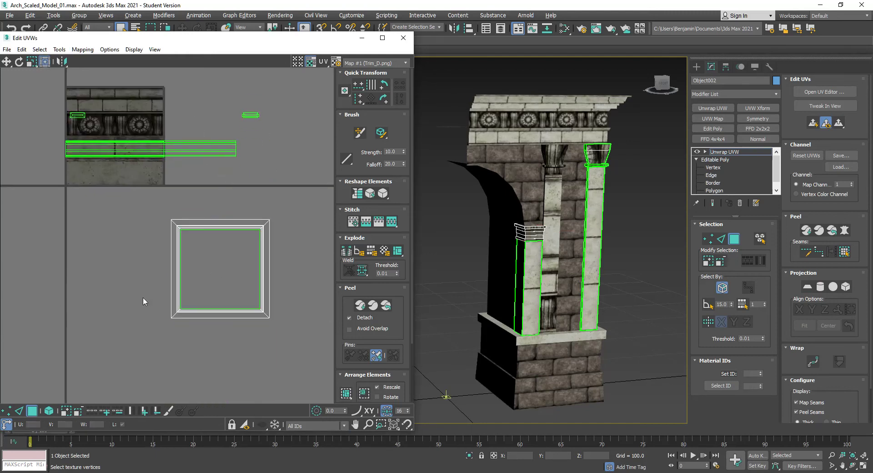
Move the capital's square top face onto the texture's lowest plain stone panel and scale it down to fit inside it
{"action": "left_click", "coordinate": [216, 273]}
{"action": "left_click_drag", "start_coordinate": [236, 258], "coordinate": [131, 213]}
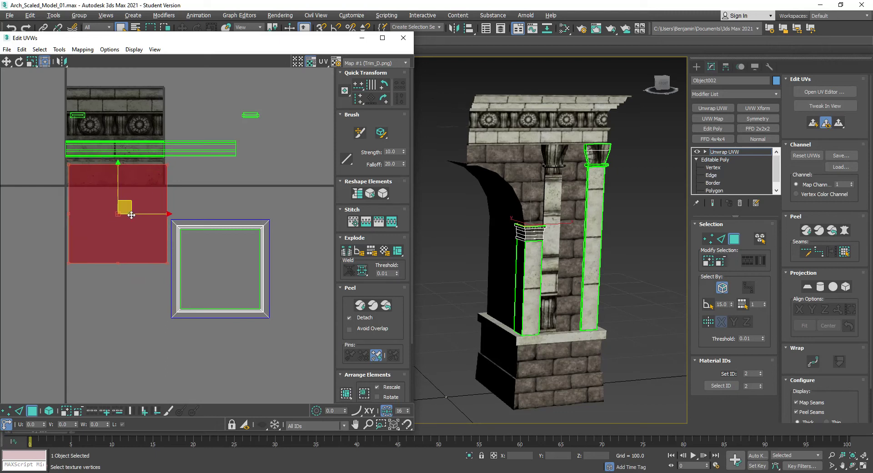
{"action": "left_click_drag", "start_coordinate": [167, 262], "coordinate": [52, 180]}
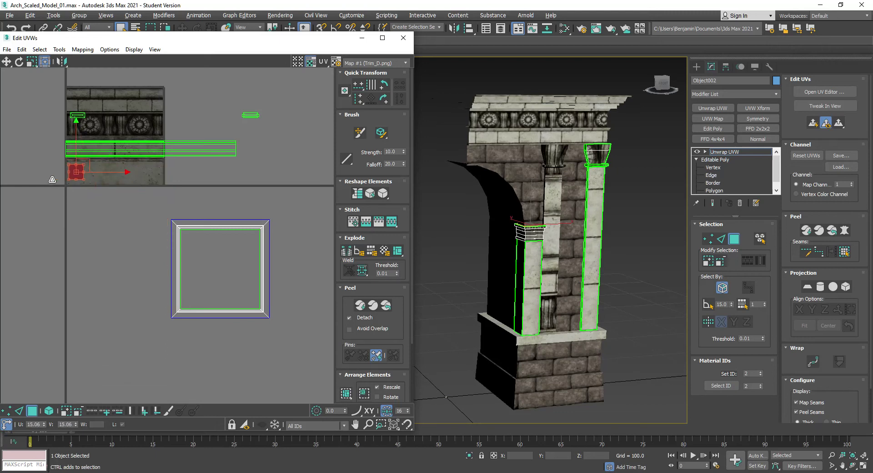
{"action": "left_click", "coordinate": [233, 250]}
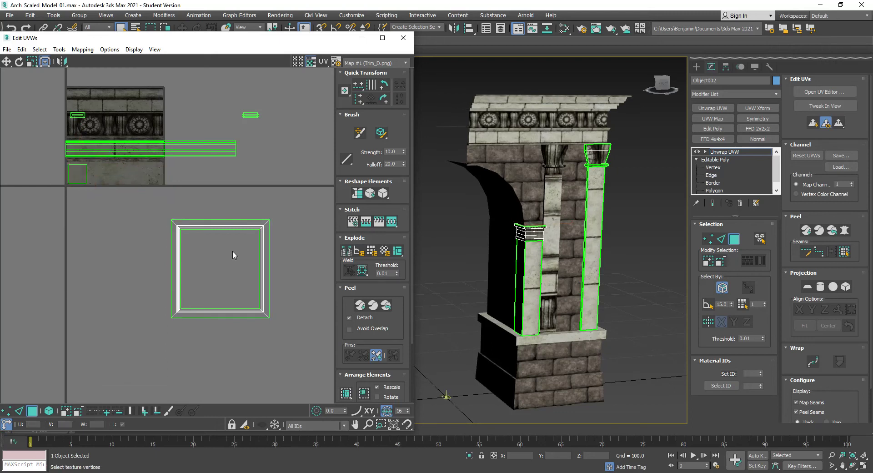
Select the capital's side faces in opposite pairs and flatten each pair with Quick Peel
{"action": "left_click_drag", "start_coordinate": [292, 251], "coordinate": [107, 260]}
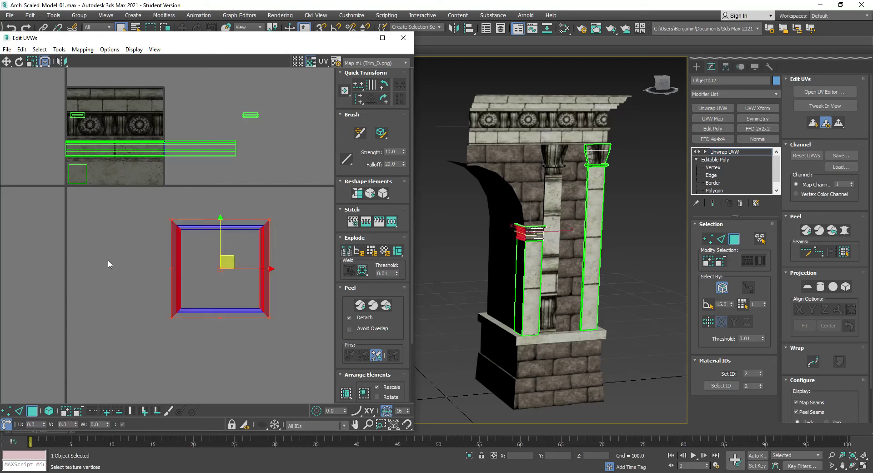
{"action": "left_click", "coordinate": [360, 306]}
{"action": "left_click_drag", "start_coordinate": [236, 321], "coordinate": [238, 331]}
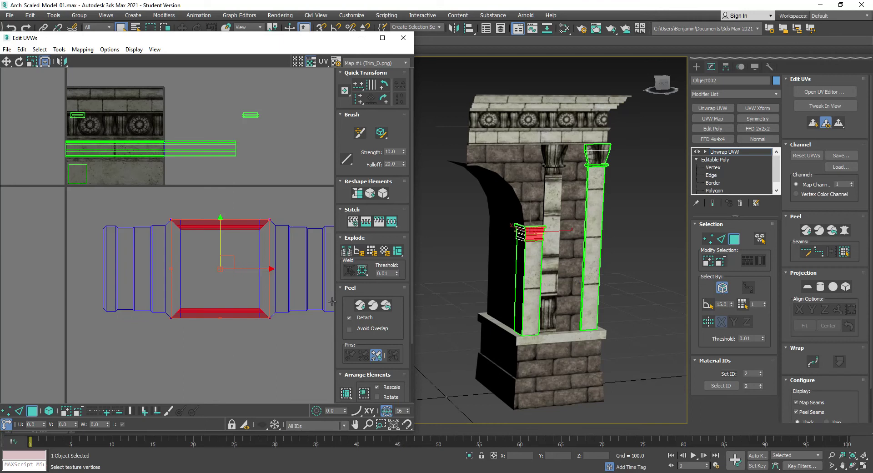
{"action": "left_click", "coordinate": [360, 304]}
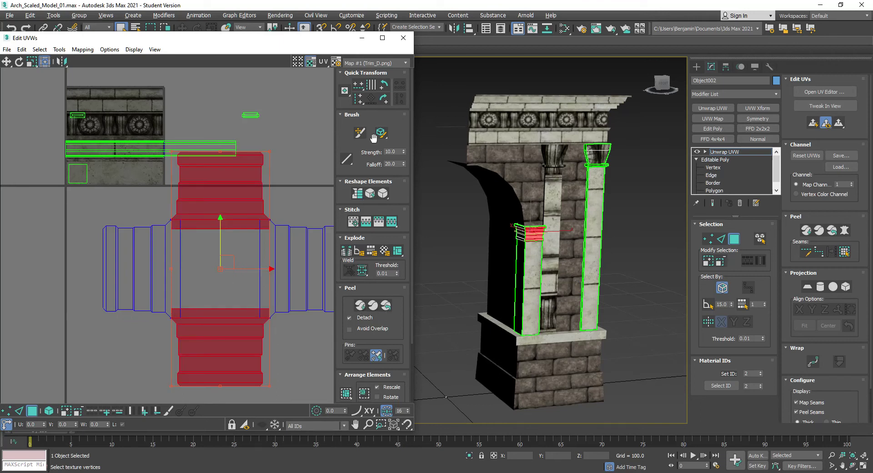
Rotate the capital's side shells to the same orientation and stack all four on top of each other
{"action": "left_click", "coordinate": [383, 99]}
{"action": "left_click", "coordinate": [230, 191]}
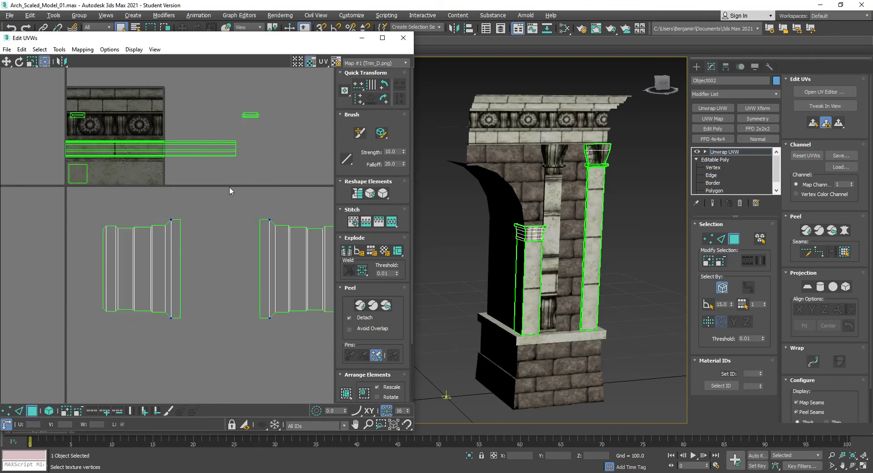
{"action": "left_click", "coordinate": [140, 247]}
{"action": "scroll", "coordinate": [198, 306], "scroll_direction": "down", "scroll_amount": 2}
{"action": "left_click", "coordinate": [384, 98]}
{"action": "left_click_drag", "start_coordinate": [154, 262], "coordinate": [275, 261]}
{"action": "scroll", "coordinate": [248, 252], "scroll_direction": "up", "scroll_amount": 3}
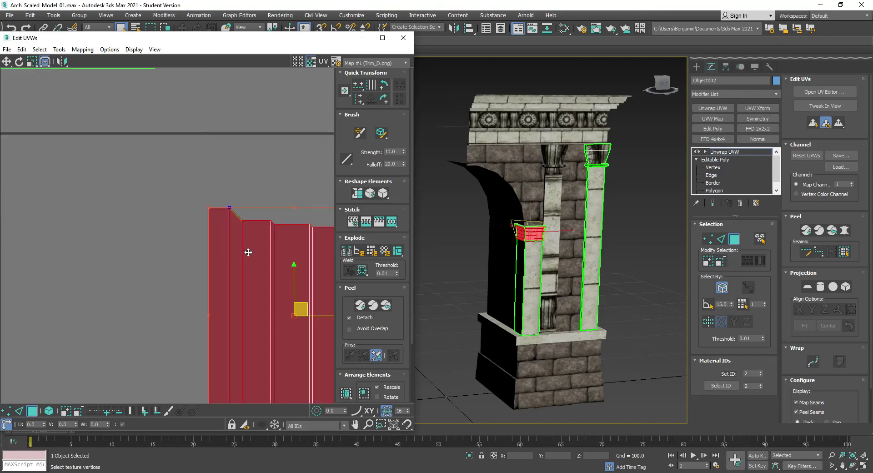
{"action": "scroll", "coordinate": [248, 252], "scroll_direction": "down", "scroll_amount": 5}
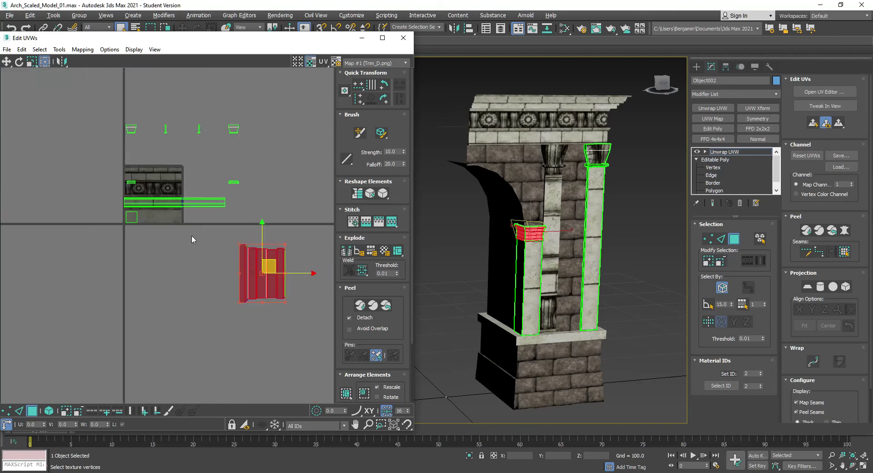
Turn the short capital's stacked side shells upright, bring them onto the trim texture and scale them down
{"action": "left_click", "coordinate": [385, 105]}
{"action": "left_click_drag", "start_coordinate": [269, 259], "coordinate": [164, 199]}
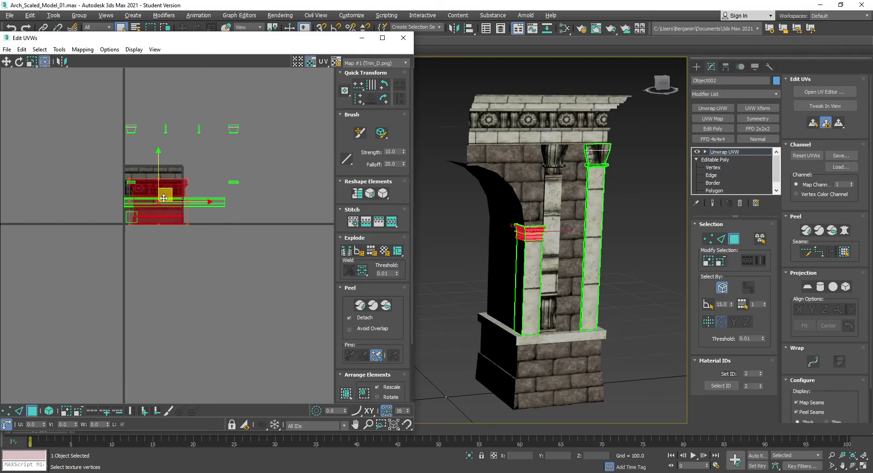
{"action": "scroll", "coordinate": [164, 198], "scroll_direction": "up", "scroll_amount": 4}
{"action": "scroll", "coordinate": [277, 131], "scroll_direction": "down", "scroll_amount": 2}
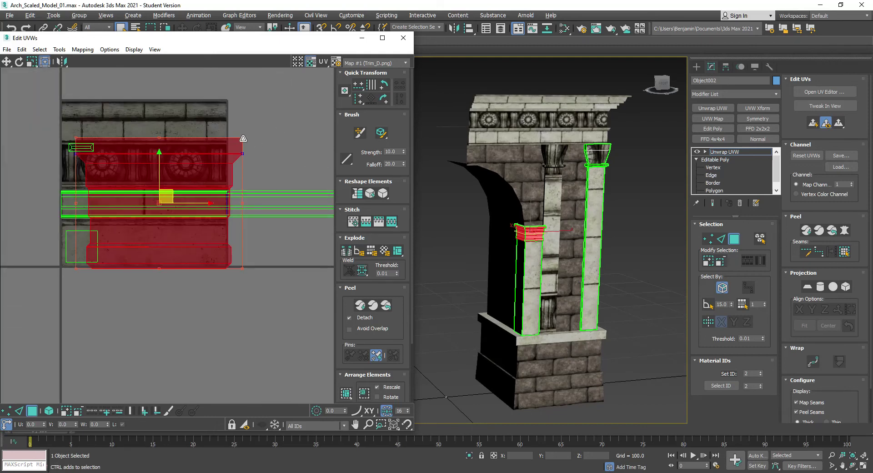
{"action": "left_click_drag", "start_coordinate": [244, 137], "coordinate": [182, 196]}
Resize the stacked side shells from their corners until they fit the height of the plain stone band below the rosettes
{"action": "scroll", "coordinate": [186, 195], "scroll_direction": "up", "scroll_amount": 5}
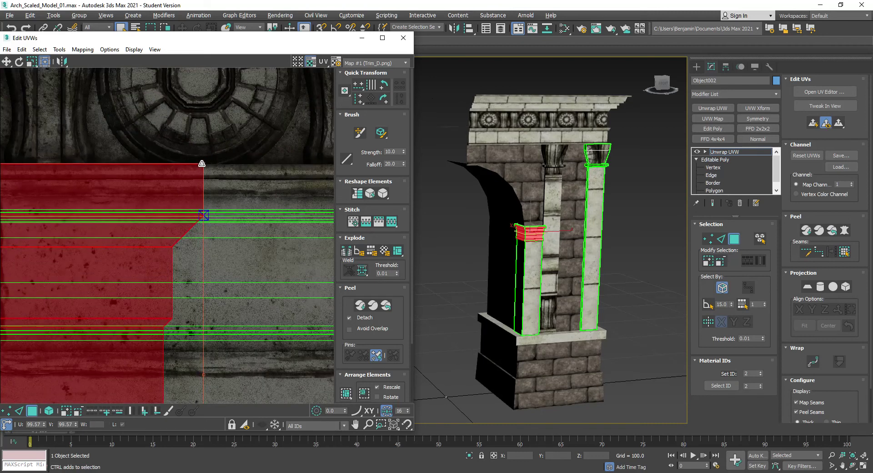
{"action": "scroll", "coordinate": [171, 328], "scroll_direction": "down", "scroll_amount": 2}
{"action": "middle_click_drag", "start_coordinate": [171, 328], "coordinate": [288, 218]}
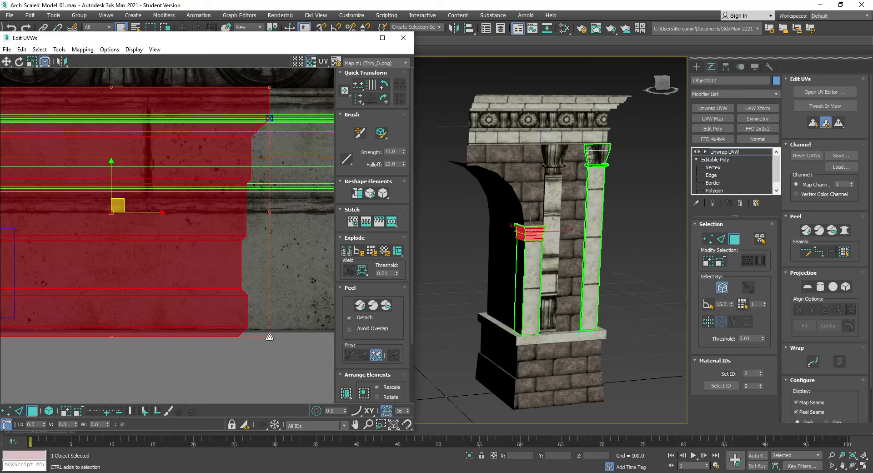
{"action": "scroll", "coordinate": [160, 346], "scroll_direction": "down", "scroll_amount": 3}
{"action": "left_click_drag", "start_coordinate": [120, 308], "coordinate": [203, 250]}
{"action": "scroll", "coordinate": [202, 251], "scroll_direction": "up", "scroll_amount": 3}
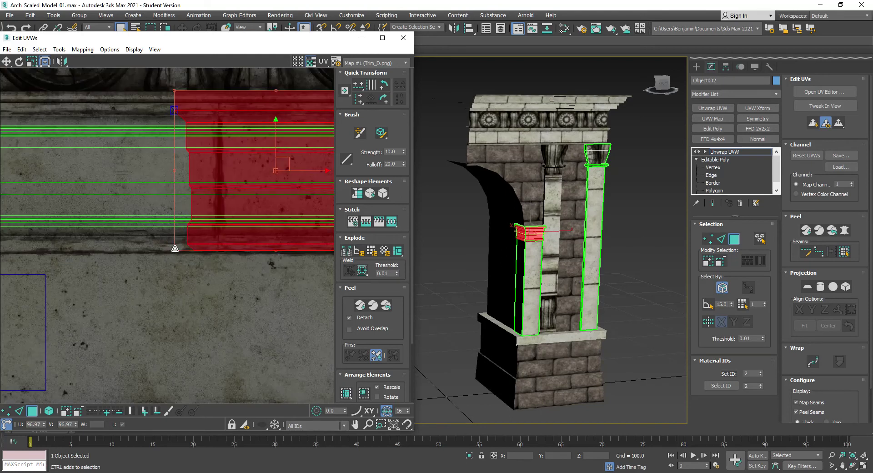
Slide the side shells along the stone band to below the last rosette and check the short capital on the model
{"action": "scroll", "coordinate": [255, 221], "scroll_direction": "down", "scroll_amount": 2}
{"action": "middle_click_drag", "start_coordinate": [270, 225], "coordinate": [125, 249]}
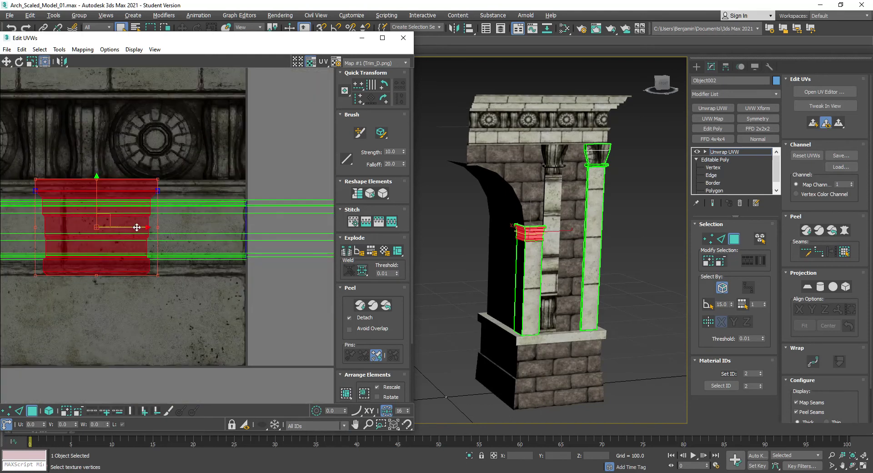
{"action": "left_click_drag", "start_coordinate": [145, 227], "coordinate": [199, 230]}
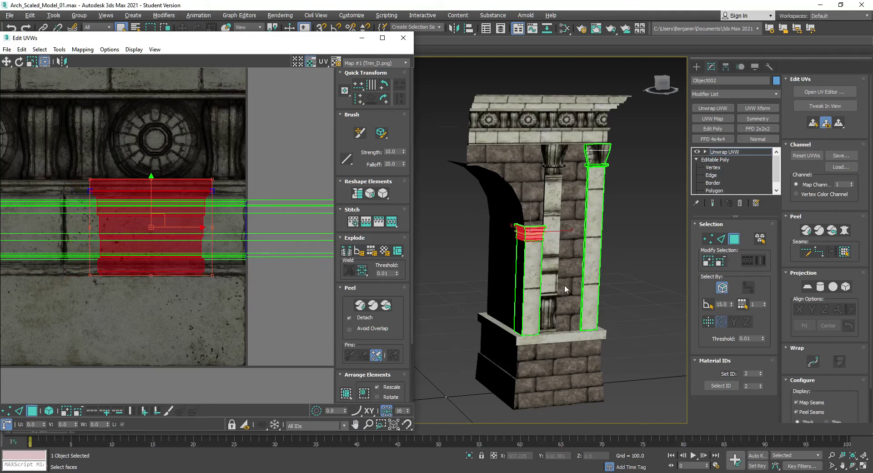
{"action": "scroll", "coordinate": [523, 214], "scroll_direction": "up", "scroll_amount": 3}
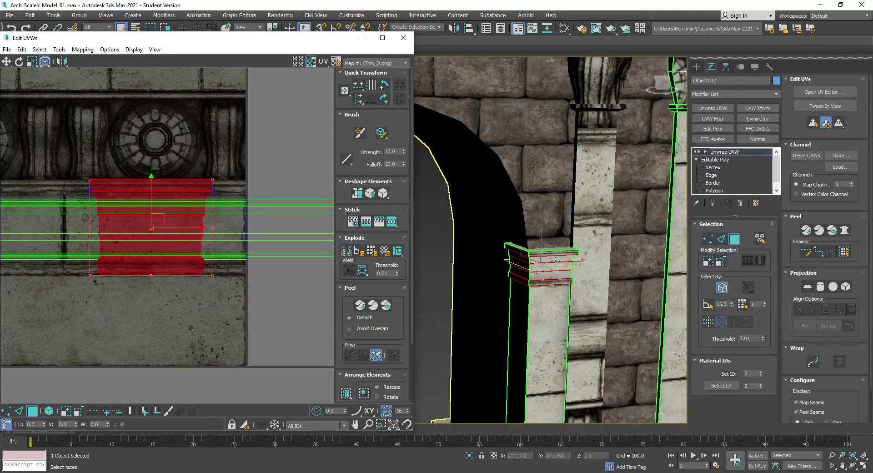
{"action": "scroll", "coordinate": [560, 275], "scroll_direction": "down", "scroll_amount": 3}
{"action": "middle_click_drag", "start_coordinate": [563, 244], "coordinate": [464, 254]}
Select all the UV shells that make up the tall pillar's capital
{"action": "middle_click_drag", "start_coordinate": [150, 90], "coordinate": [162, 399]}
{"action": "scroll", "coordinate": [162, 399], "scroll_direction": "down", "scroll_amount": 4}
{"action": "scroll", "coordinate": [162, 399], "scroll_direction": "down", "scroll_amount": 3}
{"action": "middle_click_drag", "start_coordinate": [182, 362], "coordinate": [194, 231]}
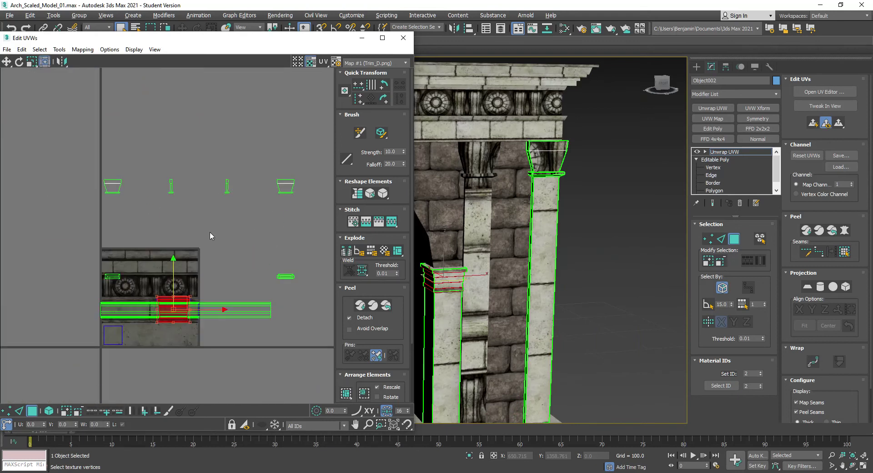
{"action": "left_click_drag", "start_coordinate": [297, 249], "coordinate": [234, 282]}
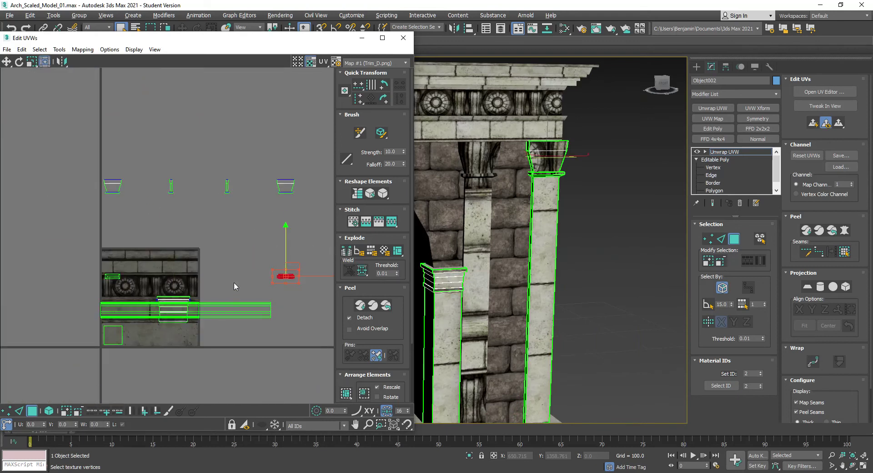
{"action": "left_click_drag", "start_coordinate": [381, 195], "coordinate": [323, 212], "text": "ctrl"}
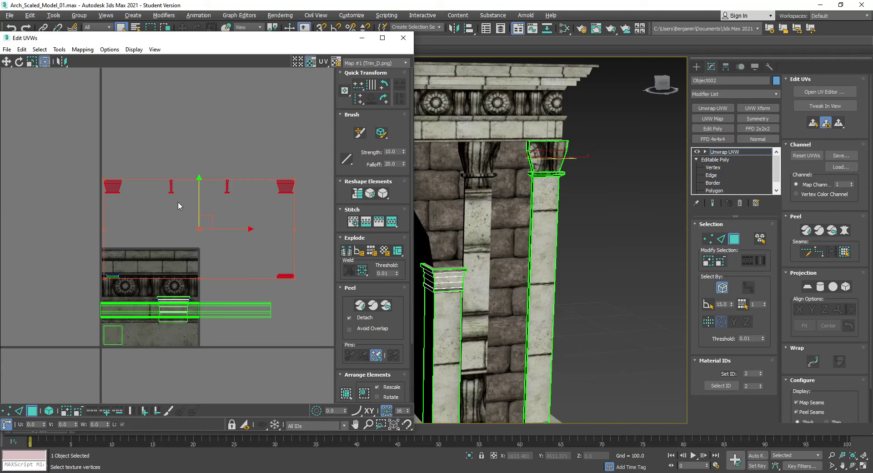
{"action": "left_click_drag", "start_coordinate": [68, 143], "coordinate": [380, 300]}
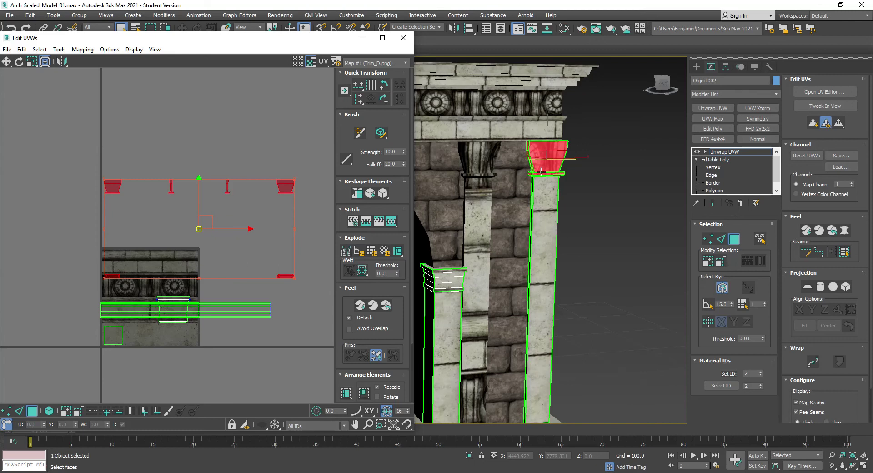
Apply planar mapping aligned to Z to the tall capital's faces and move the projected shell above the texture
{"action": "left_click", "coordinate": [808, 287]}
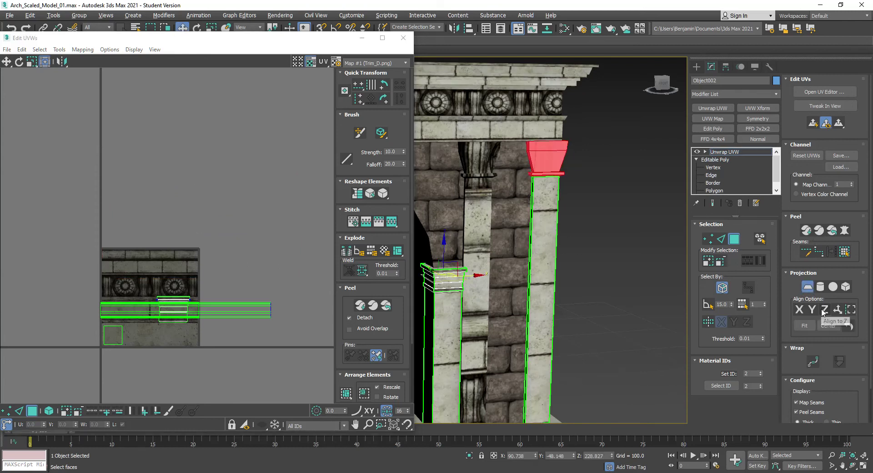
{"action": "left_click", "coordinate": [825, 310]}
{"action": "left_click", "coordinate": [808, 282]}
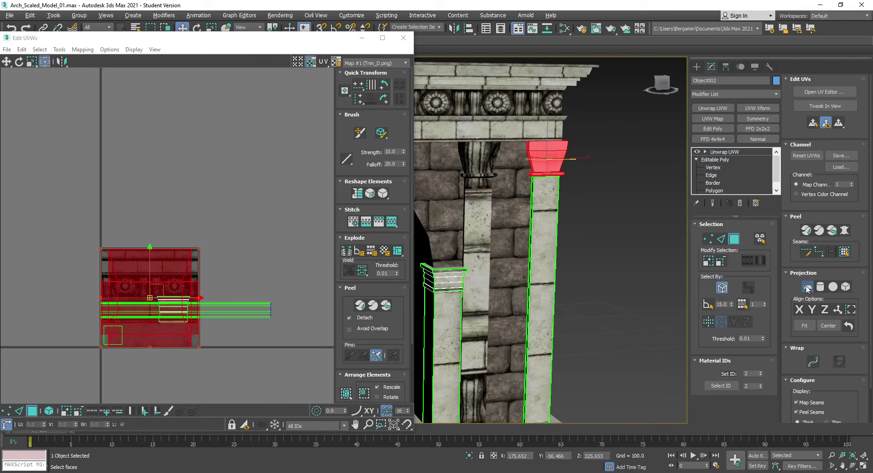
{"action": "left_click_drag", "start_coordinate": [160, 287], "coordinate": [187, 158]}
Move the tall capital's top face onto the lowest plain stone panel, scaled down beside the square shell
{"action": "scroll", "coordinate": [576, 139], "scroll_direction": "up", "scroll_amount": 5}
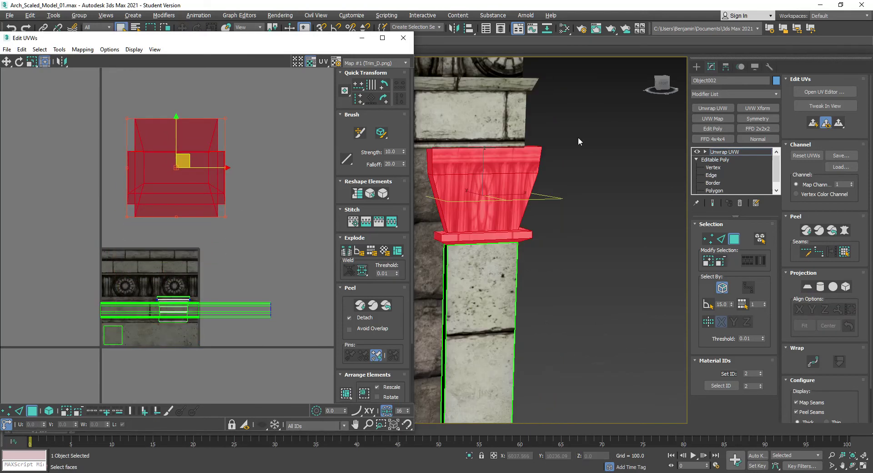
{"action": "scroll", "coordinate": [534, 140], "scroll_direction": "up", "scroll_amount": 3}
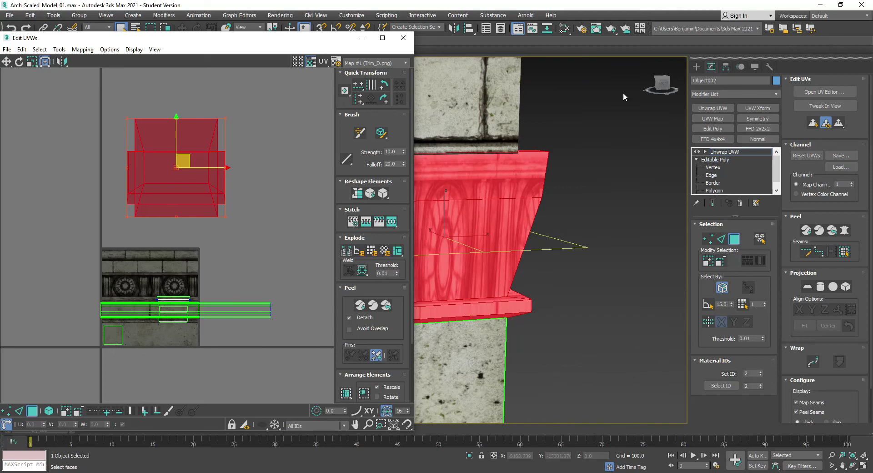
{"action": "left_click_drag", "start_coordinate": [674, 90], "coordinate": [661, 97]}
{"action": "left_click", "coordinate": [532, 182]}
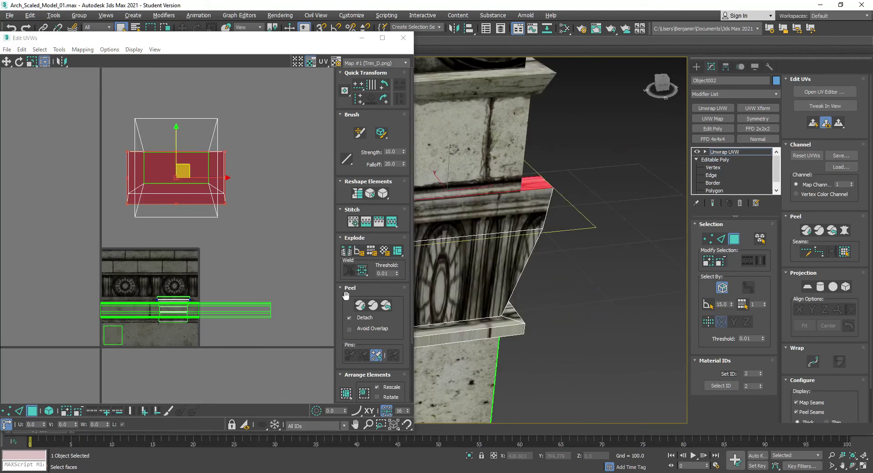
{"action": "left_click_drag", "start_coordinate": [185, 166], "coordinate": [153, 324]}
Select the edge loop where the tall capital's tapered body meets its base slab and convert it to a seam
{"action": "scroll", "coordinate": [504, 295], "scroll_direction": "up", "scroll_amount": 3}
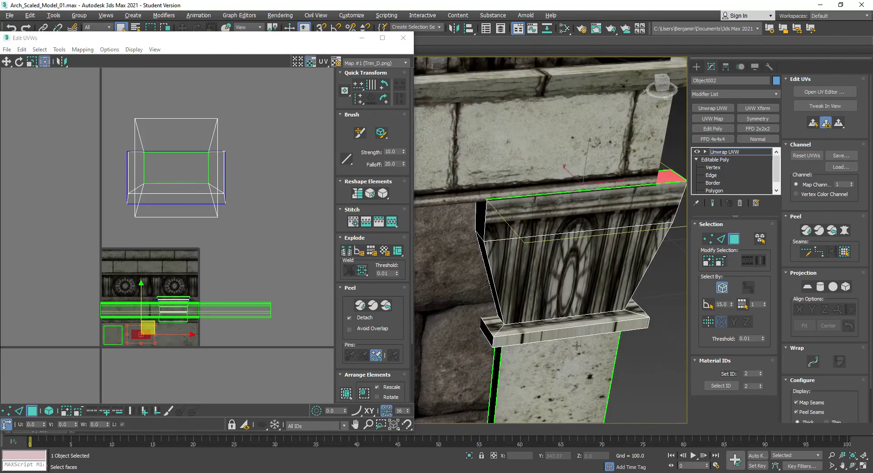
{"action": "left_click", "coordinate": [618, 323]}
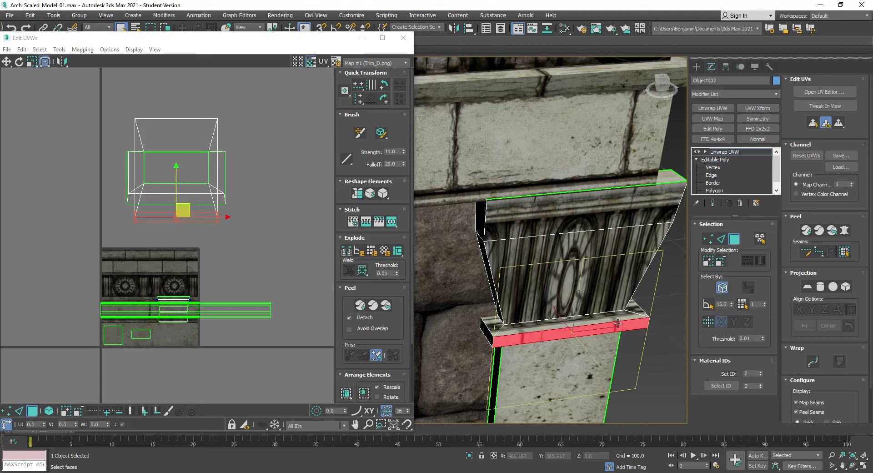
{"action": "left_click", "coordinate": [718, 241]}
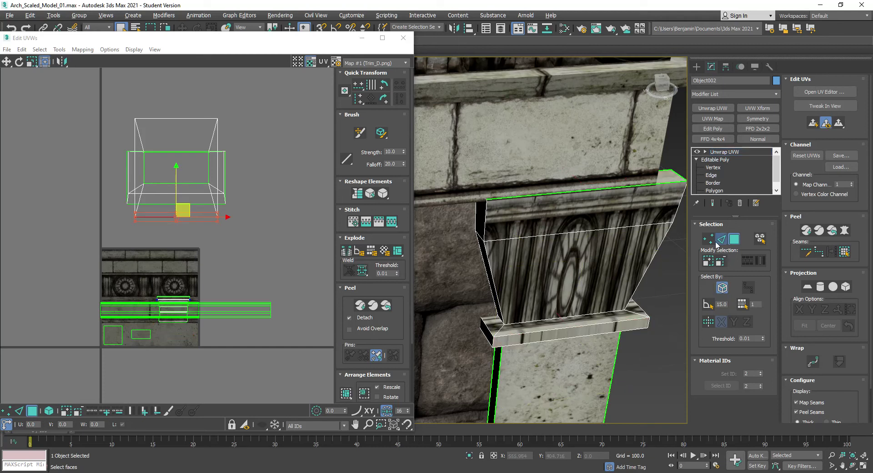
{"action": "key", "text": "2"}
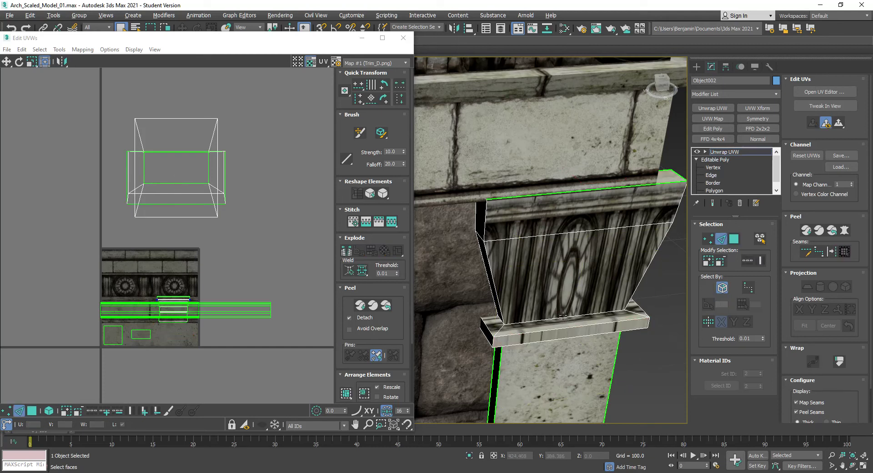
{"action": "left_click", "coordinate": [563, 316]}
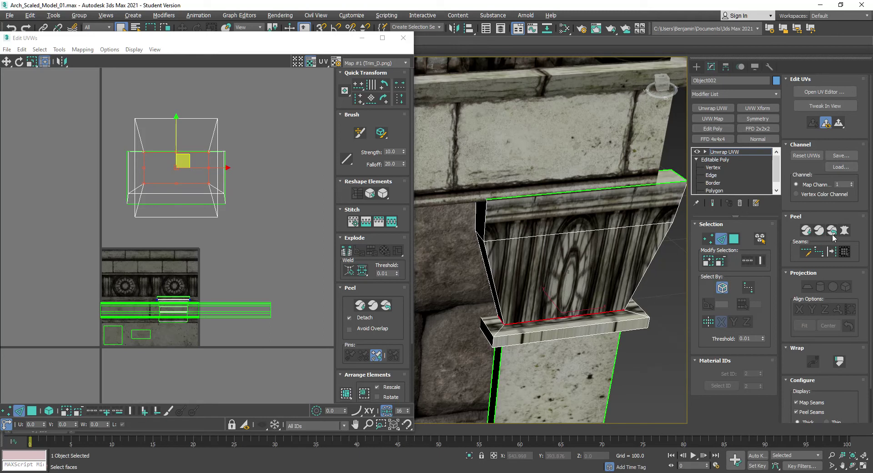
{"action": "left_click", "coordinate": [830, 252]}
Show the viewport in wireframe and mark a corner of the tall capital's base slab as a seam
{"action": "left_click_drag", "start_coordinate": [329, 34], "coordinate": [327, 137]}
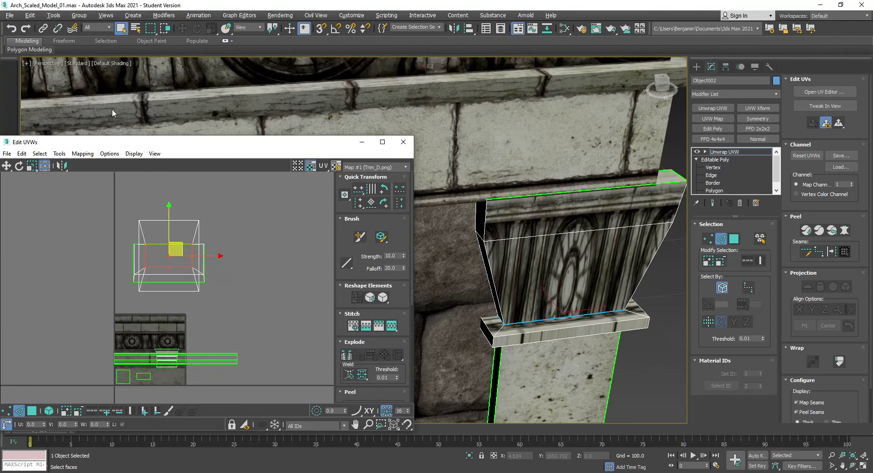
{"action": "left_click", "coordinate": [109, 64]}
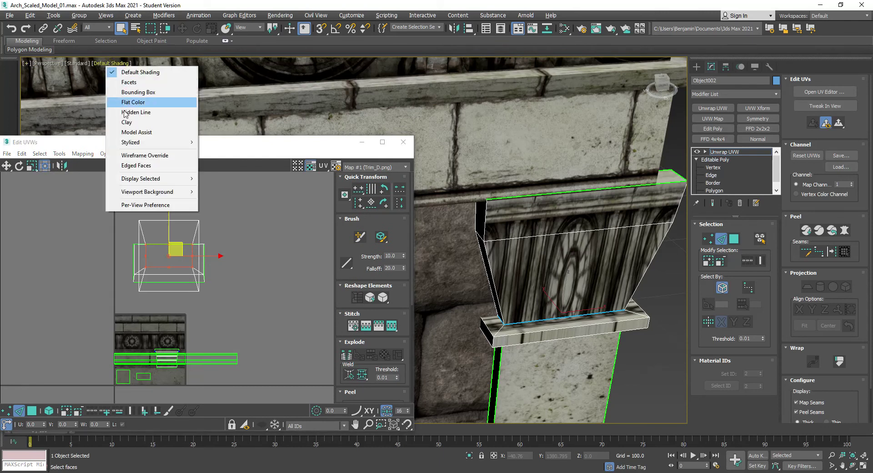
{"action": "left_click", "coordinate": [141, 155]}
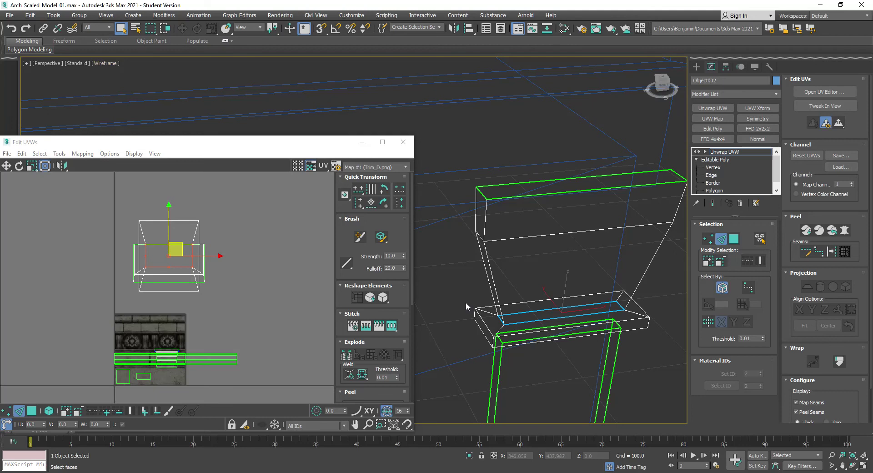
{"action": "left_click", "coordinate": [487, 313]}
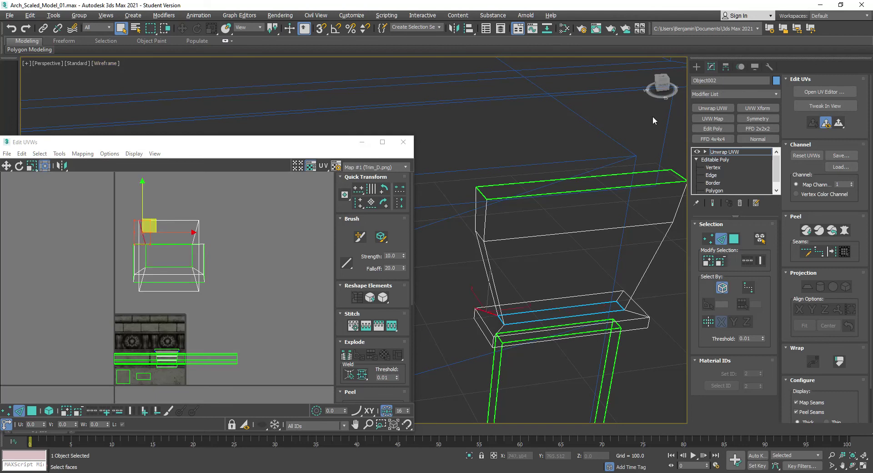
{"action": "mouse_move", "coordinate": [663, 87]}
{"action": "left_mouse_down"}
{"action": "mouse_move", "coordinate": [700, 57]}
{"action": "mouse_move", "coordinate": [665, 87]}
{"action": "left_mouse_up"}
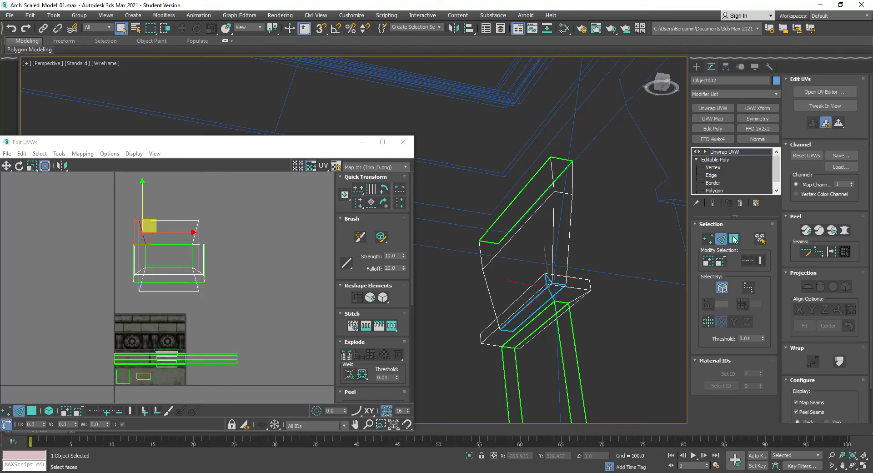
Select the base slab's faces up to the seams, leave out the pillar shaft and flatten them with Quick Peel
{"action": "left_click", "coordinate": [733, 239]}
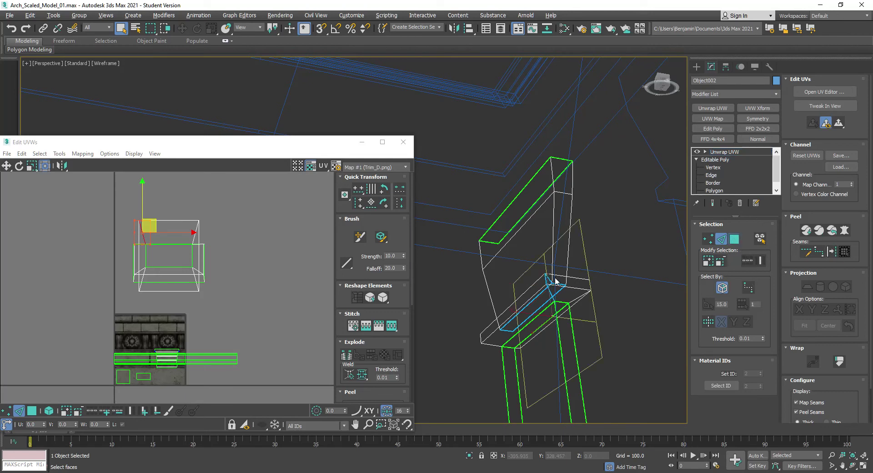
{"action": "left_click", "coordinate": [580, 288]}
{"action": "left_click", "coordinate": [844, 251]}
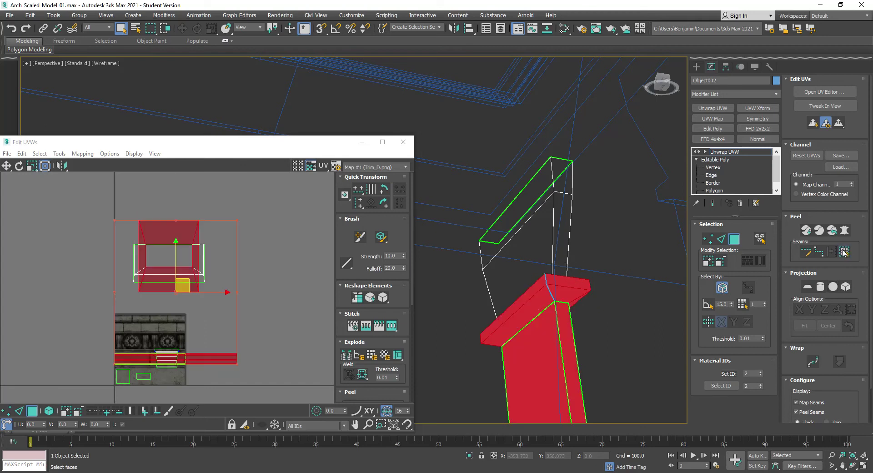
{"action": "left_click_drag", "start_coordinate": [282, 317], "coordinate": [51, 411], "text": "alt"}
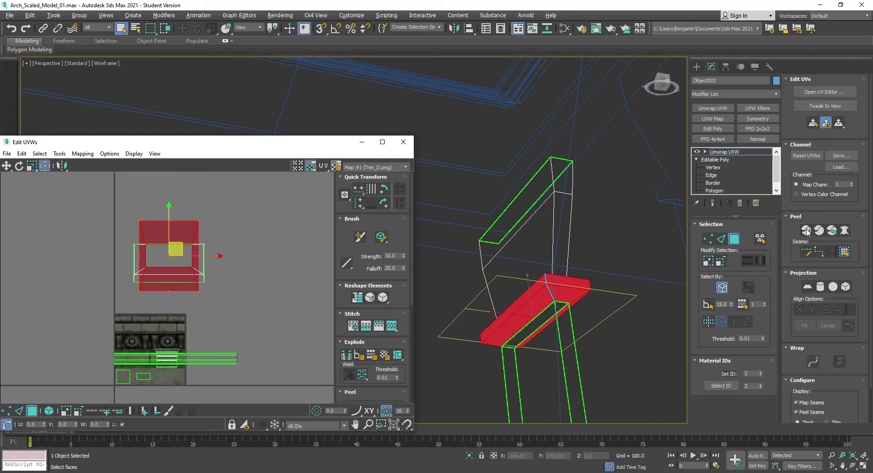
{"action": "left_click", "coordinate": [370, 297]}
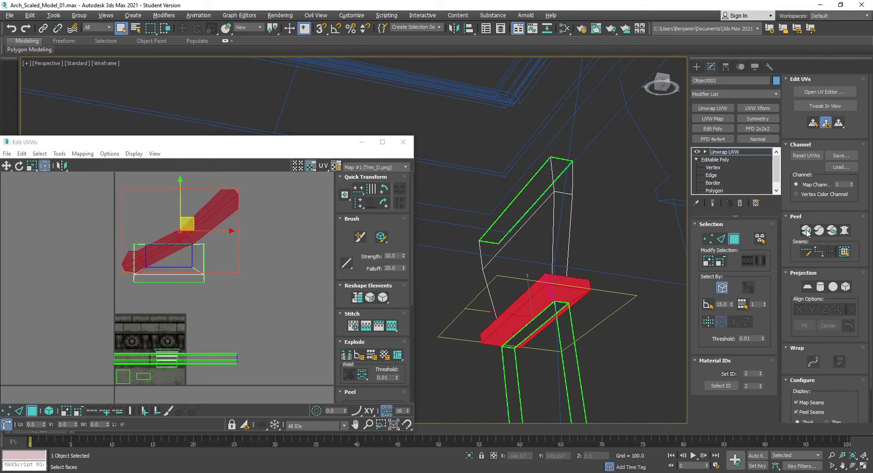
Relax the base slab's shell by polygon angles with the Relax Tool
{"action": "left_click", "coordinate": [59, 153]}
{"action": "left_click", "coordinate": [74, 306]}
{"action": "left_click", "coordinate": [97, 221]}
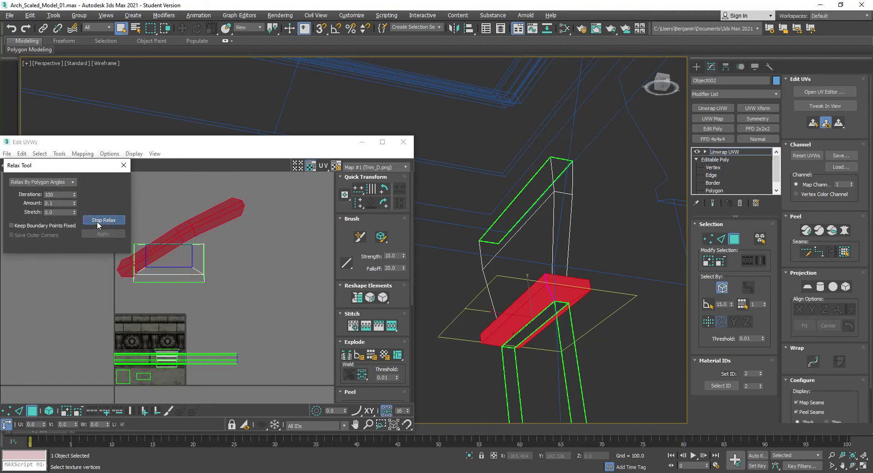
{"action": "left_click", "coordinate": [96, 221]}
Rotate the relaxed base slab shell to roughly horizontal, move it clear of the other capital shells and deselect it
{"action": "left_click_drag", "start_coordinate": [247, 237], "coordinate": [242, 274]}
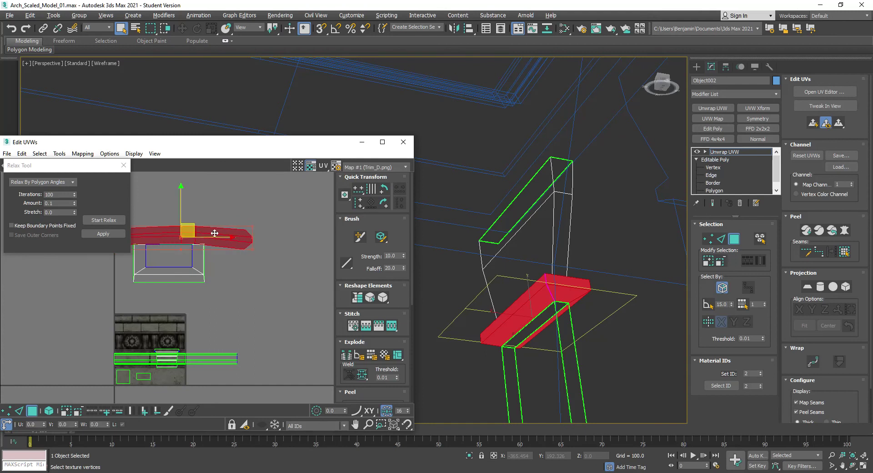
{"action": "left_click_drag", "start_coordinate": [214, 232], "coordinate": [281, 211]}
{"action": "scroll", "coordinate": [218, 242], "scroll_direction": "up", "scroll_amount": 2}
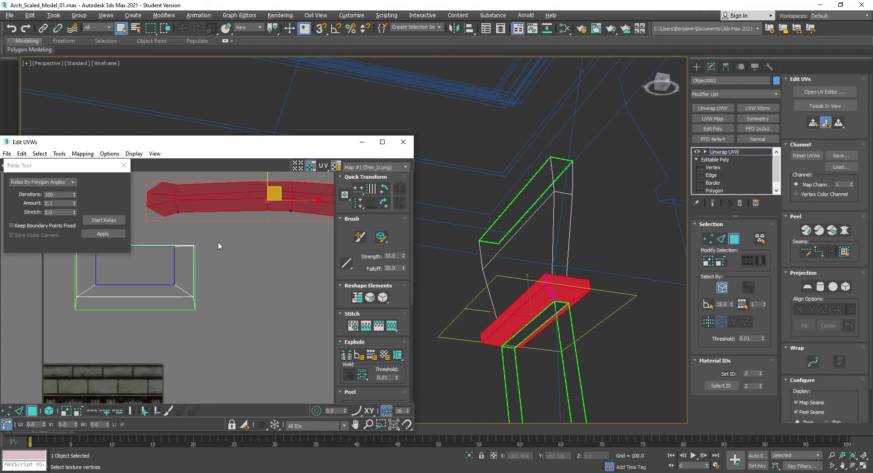
{"action": "middle_click_drag", "start_coordinate": [224, 243], "coordinate": [207, 290]}
{"action": "left_click", "coordinate": [242, 228]}
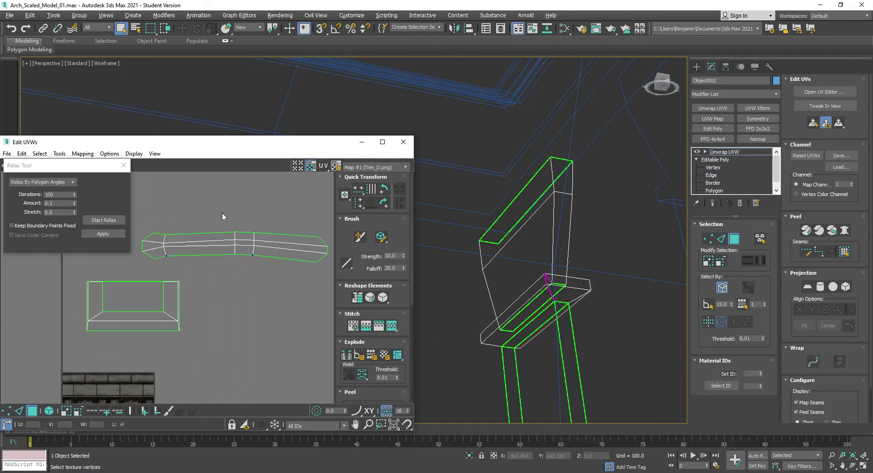
Break the straight sections of the tall capital's base slab shell apart and relax all the pieces by polygon angles
{"action": "left_click", "coordinate": [245, 243]}
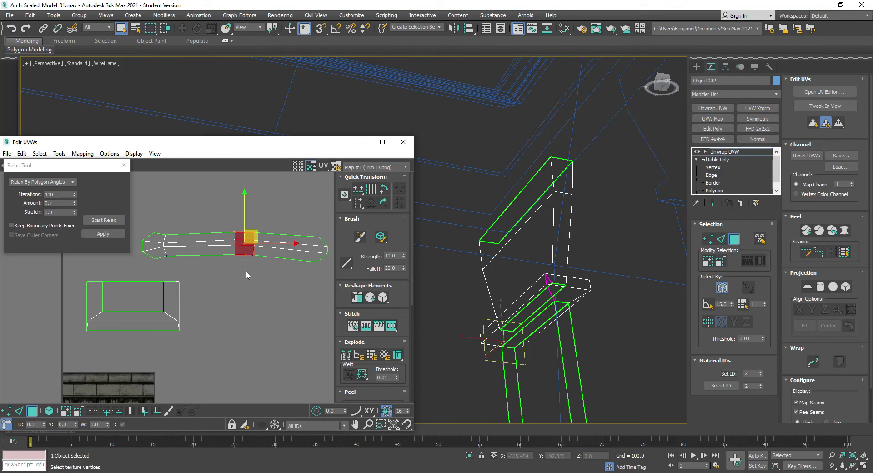
{"action": "left_click", "coordinate": [346, 355]}
{"action": "left_click", "coordinate": [188, 244]}
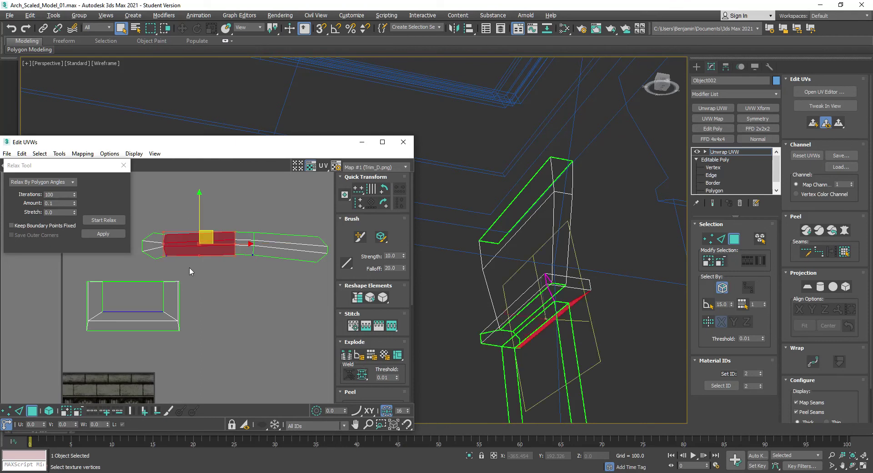
{"action": "left_click", "coordinate": [344, 352]}
{"action": "left_click_drag", "start_coordinate": [312, 215], "coordinate": [127, 265]}
{"action": "left_click", "coordinate": [97, 221]}
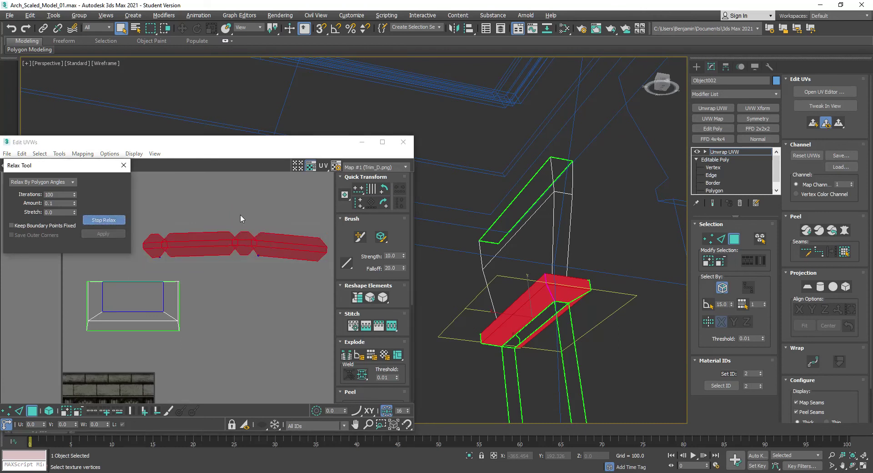
Scale the base slab's shells down and place them on the plain stone band at the bottom of the trim texture
{"action": "scroll", "coordinate": [249, 262], "scroll_direction": "down", "scroll_amount": 3}
{"action": "left_click_drag", "start_coordinate": [254, 227], "coordinate": [233, 347]}
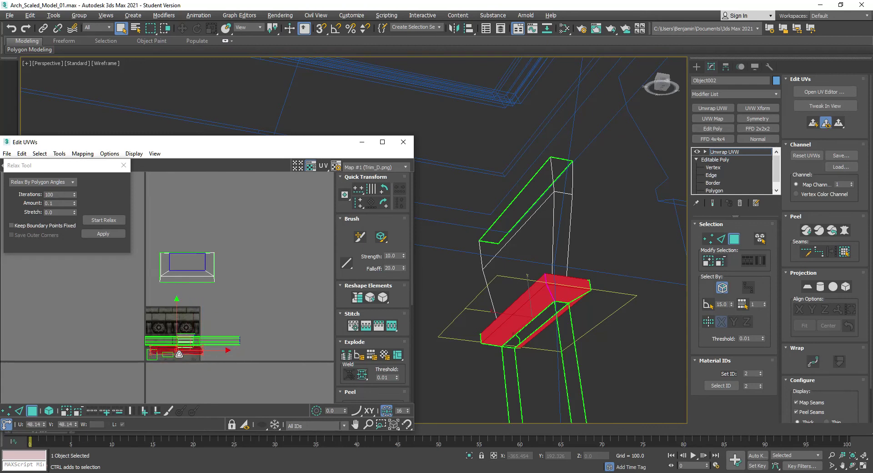
{"action": "scroll", "coordinate": [178, 353], "scroll_direction": "up", "scroll_amount": 5}
{"action": "left_click_drag", "start_coordinate": [150, 321], "coordinate": [151, 346]}
{"action": "left_click_drag", "start_coordinate": [208, 375], "coordinate": [192, 373]}
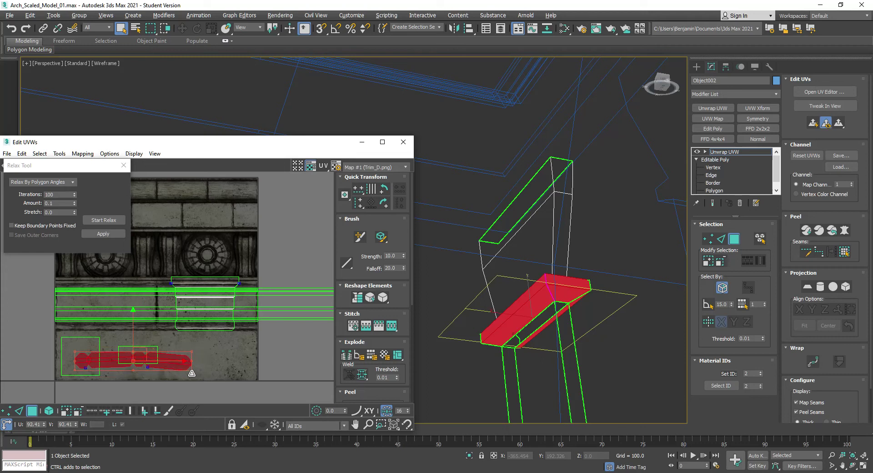
Relax the tall capital's back faces by polygon angles and place their shell, scaled down, on the plain stone band
{"action": "left_click", "coordinate": [539, 214]}
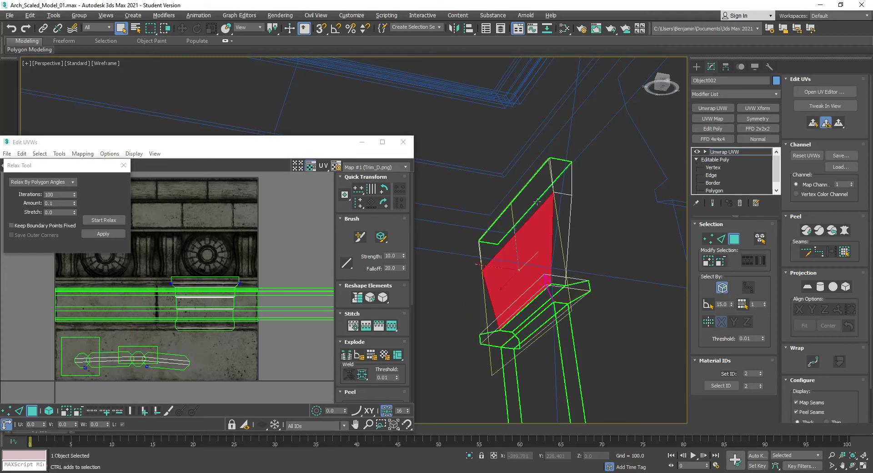
{"action": "left_click", "coordinate": [538, 193], "text": "ctrl"}
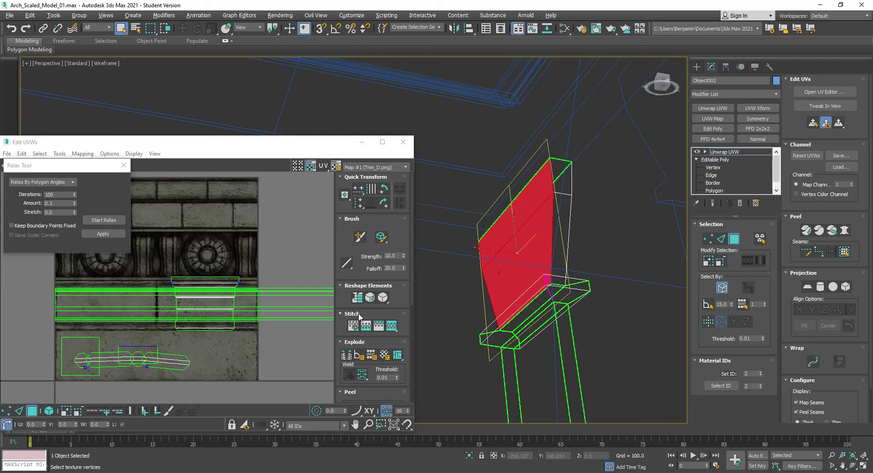
{"action": "scroll", "coordinate": [200, 273], "scroll_direction": "down", "scroll_amount": 5}
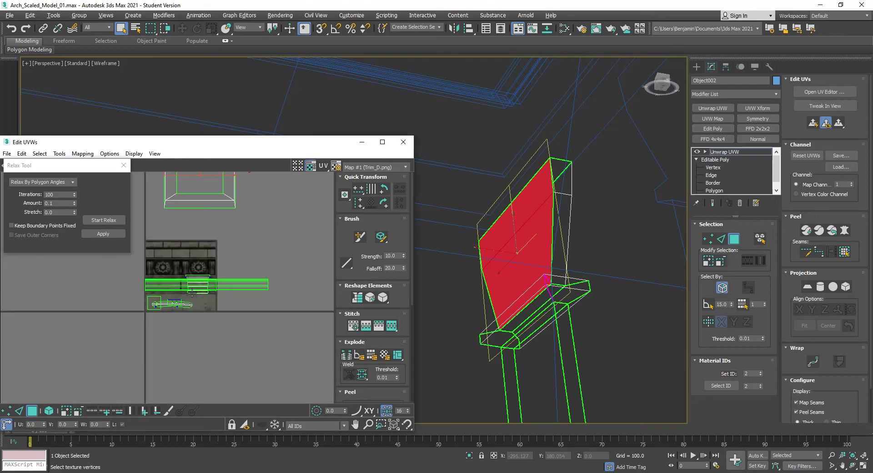
{"action": "middle_click_drag", "start_coordinate": [210, 230], "coordinate": [241, 295]}
{"action": "left_click", "coordinate": [95, 220]}
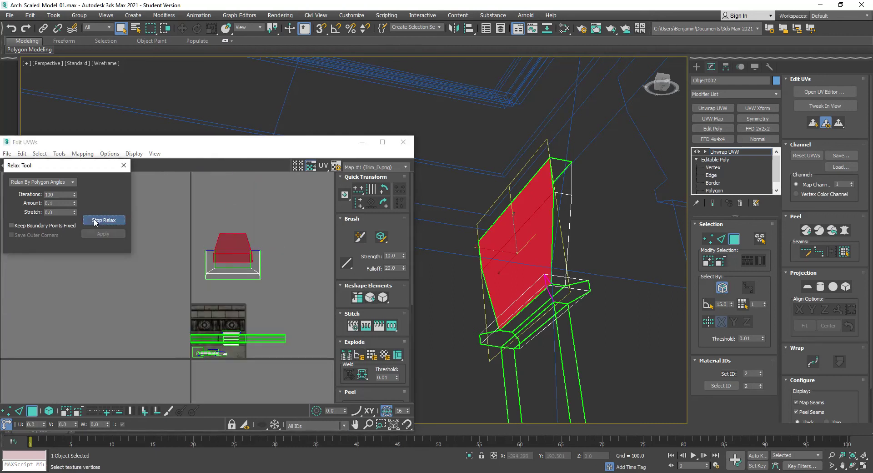
{"action": "left_click", "coordinate": [95, 220]}
{"action": "left_click_drag", "start_coordinate": [235, 242], "coordinate": [195, 358]}
{"action": "scroll", "coordinate": [236, 342], "scroll_direction": "up", "scroll_amount": 3}
Break off the capital's two side strips, relax them by polygon angles and fit them, scaled down, on the plain stone band
{"action": "scroll", "coordinate": [238, 258], "scroll_direction": "down", "scroll_amount": 3}
{"action": "middle_click_drag", "start_coordinate": [238, 258], "coordinate": [236, 271]}
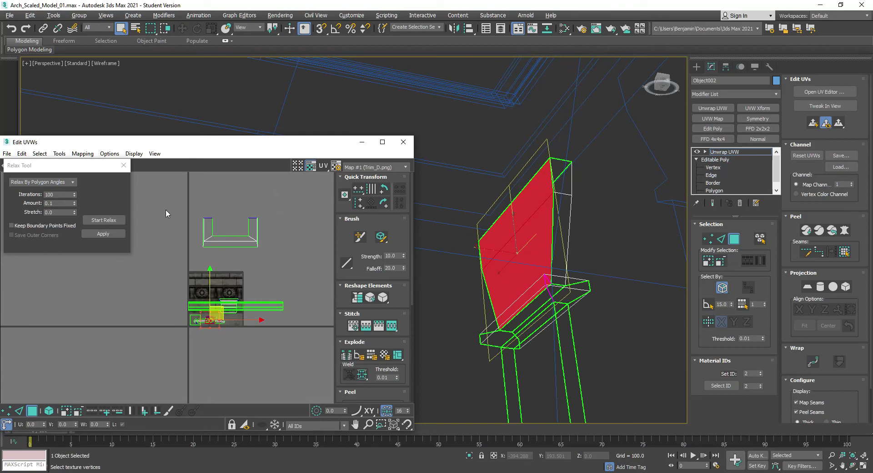
{"action": "left_click", "coordinate": [567, 178]}
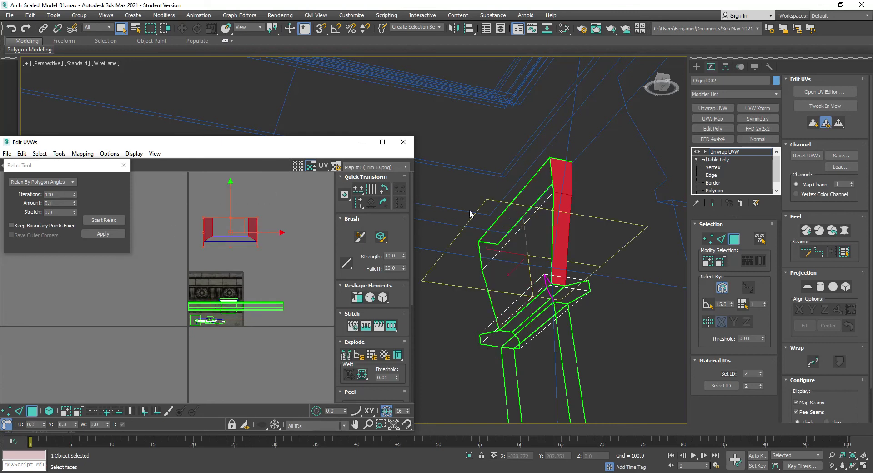
{"action": "left_click", "coordinate": [347, 352]}
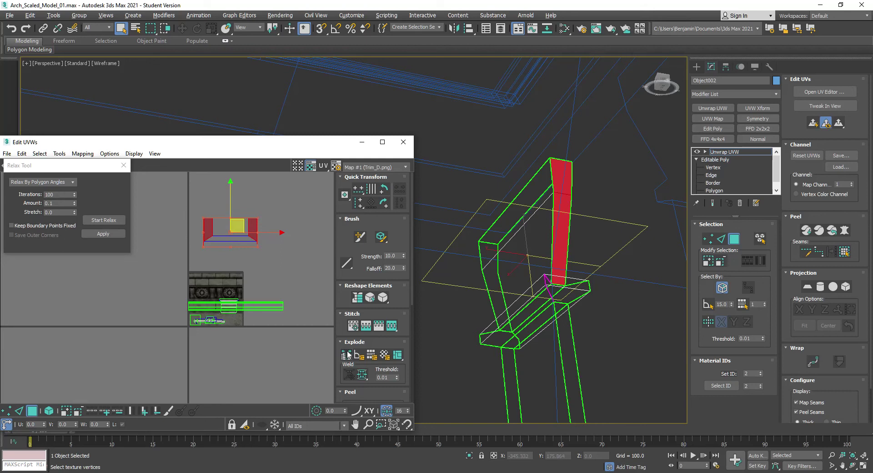
{"action": "left_click", "coordinate": [102, 220]}
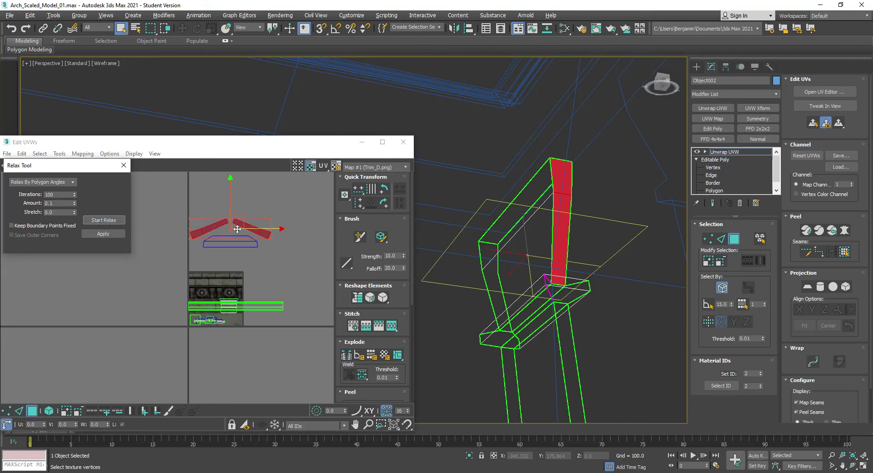
{"action": "left_click_drag", "start_coordinate": [247, 219], "coordinate": [248, 304]}
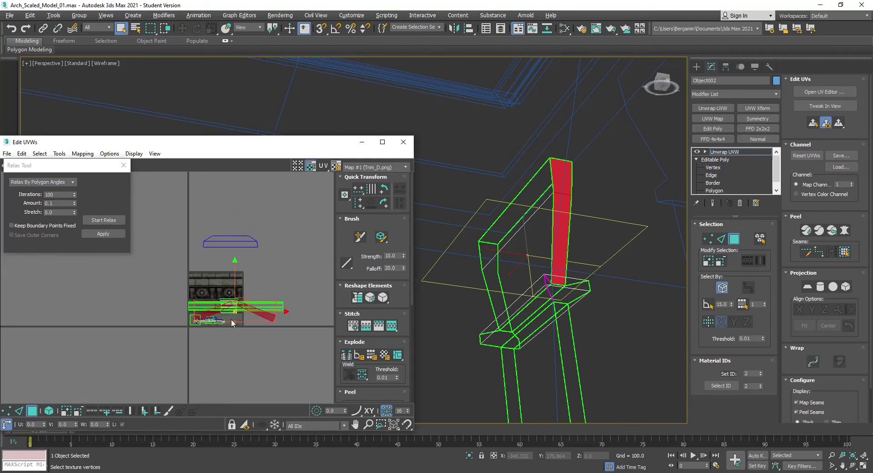
{"action": "scroll", "coordinate": [313, 285], "scroll_direction": "up", "scroll_amount": 3}
{"action": "left_click_drag", "start_coordinate": [328, 281], "coordinate": [195, 312]}
{"action": "scroll", "coordinate": [255, 229], "scroll_direction": "down", "scroll_amount": 3}
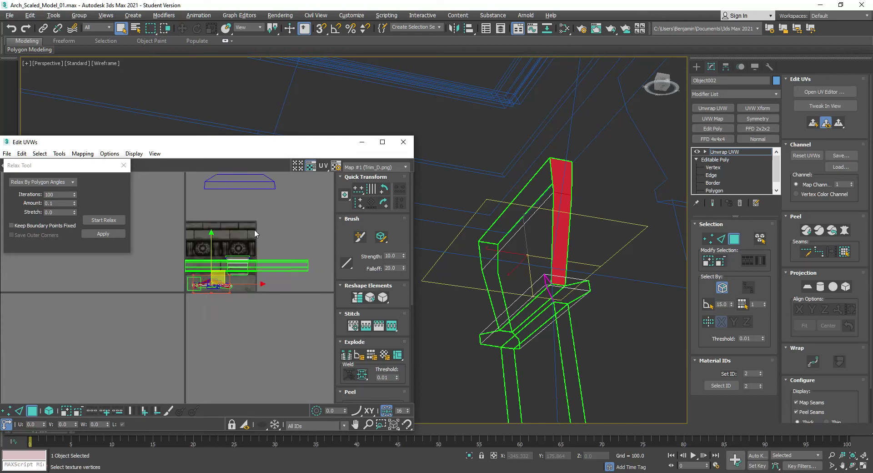
{"action": "middle_click_drag", "start_coordinate": [252, 236], "coordinate": [244, 306]}
Switch the viewport to default shading and relax the capital's remaining front shell by polygon angles
{"action": "left_click_drag", "start_coordinate": [176, 262], "coordinate": [328, 198]}
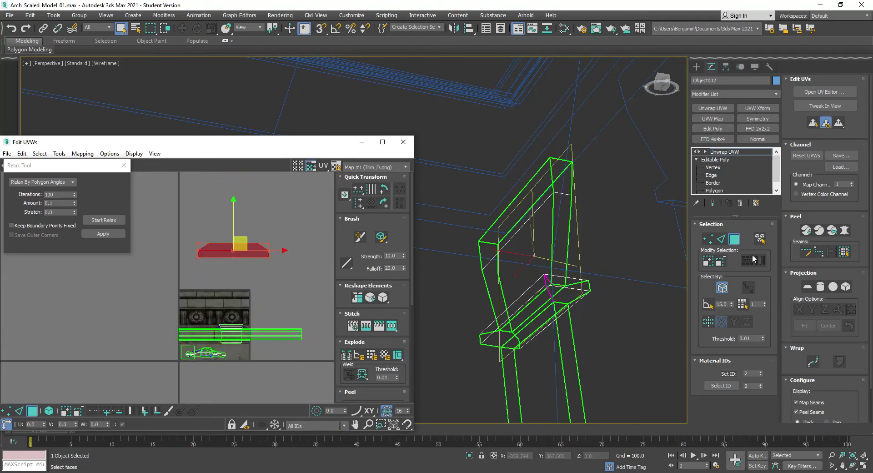
{"action": "left_click", "coordinate": [666, 86]}
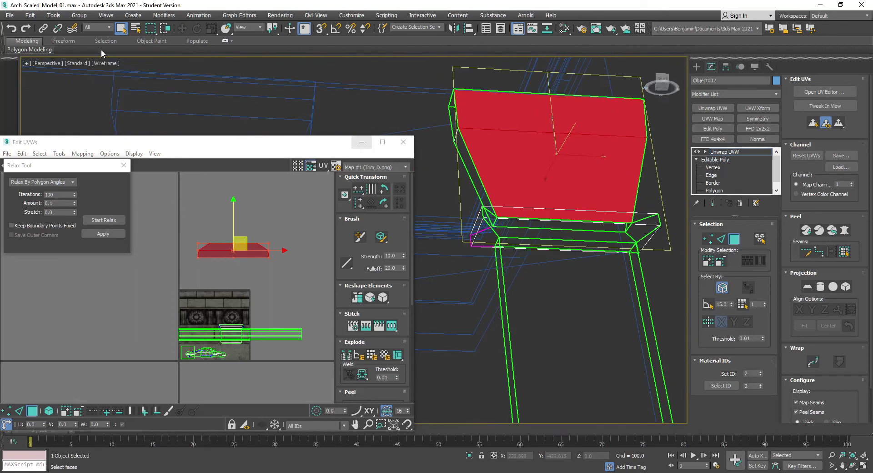
{"action": "left_click", "coordinate": [100, 67]}
{"action": "left_click", "coordinate": [120, 72]}
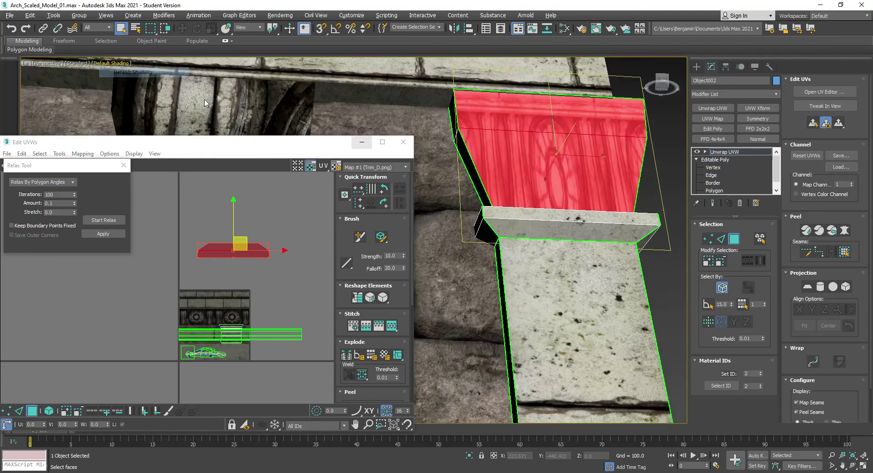
{"action": "left_click", "coordinate": [105, 220]}
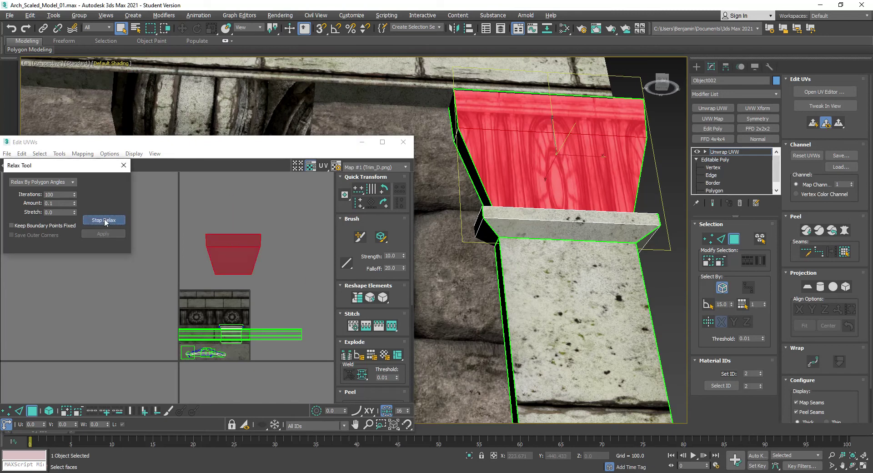
{"action": "left_click", "coordinate": [105, 221]}
Move the front shell onto the trim's frieze, scale it down and place it over the fluted ornament between the two rosettes
{"action": "scroll", "coordinate": [252, 257], "scroll_direction": "up", "scroll_amount": 2}
{"action": "left_click_drag", "start_coordinate": [230, 238], "coordinate": [177, 344]}
{"action": "scroll", "coordinate": [177, 343], "scroll_direction": "up", "scroll_amount": 4}
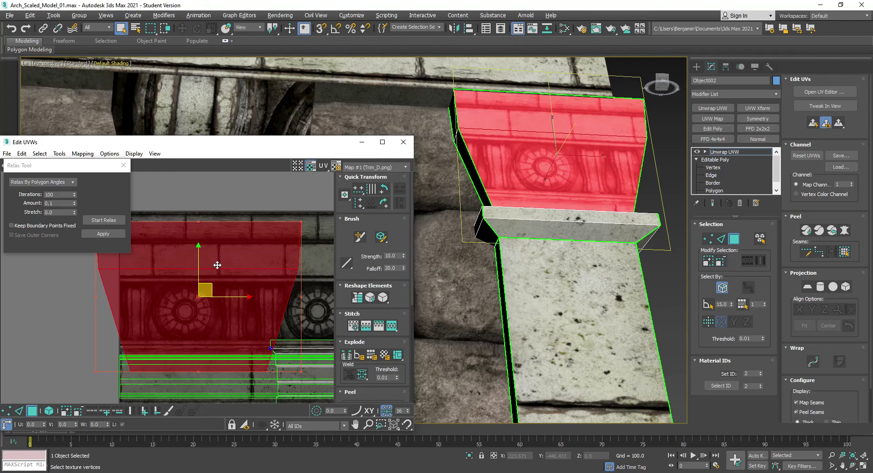
{"action": "right_click", "coordinate": [215, 263]}
{"action": "left_click", "coordinate": [233, 288]}
{"action": "left_click_drag", "start_coordinate": [226, 288], "coordinate": [185, 335]}
{"action": "right_click", "coordinate": [209, 291]}
{"action": "left_click", "coordinate": [212, 298]}
{"action": "left_click_drag", "start_coordinate": [211, 296], "coordinate": [264, 310]}
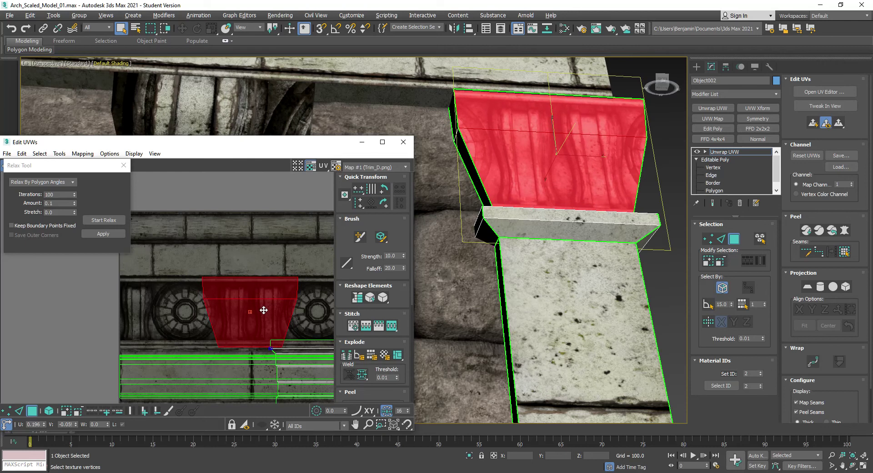
Fine-tune the front shell's size and position to the height of the fluted ornament and close the UV editor
{"action": "scroll", "coordinate": [255, 301], "scroll_direction": "up", "scroll_amount": 3}
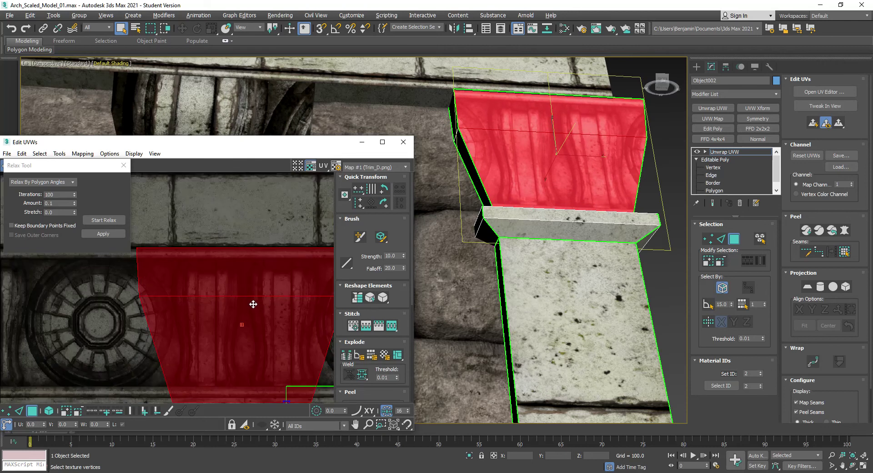
{"action": "left_click_drag", "start_coordinate": [231, 144], "coordinate": [308, 87]}
{"action": "right_click", "coordinate": [318, 236]}
{"action": "left_click", "coordinate": [333, 227]}
{"action": "left_click_drag", "start_coordinate": [333, 226], "coordinate": [326, 249]}
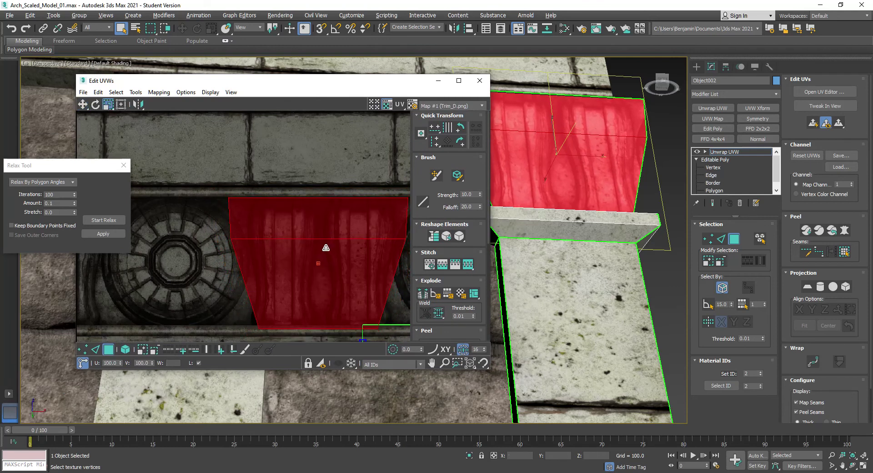
{"action": "right_click", "coordinate": [323, 247]}
{"action": "left_click", "coordinate": [335, 256]}
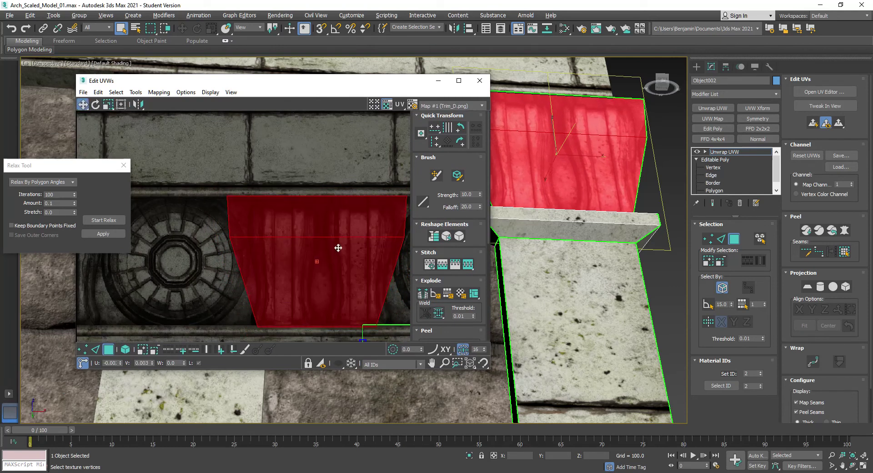
{"action": "left_click", "coordinate": [479, 81]}
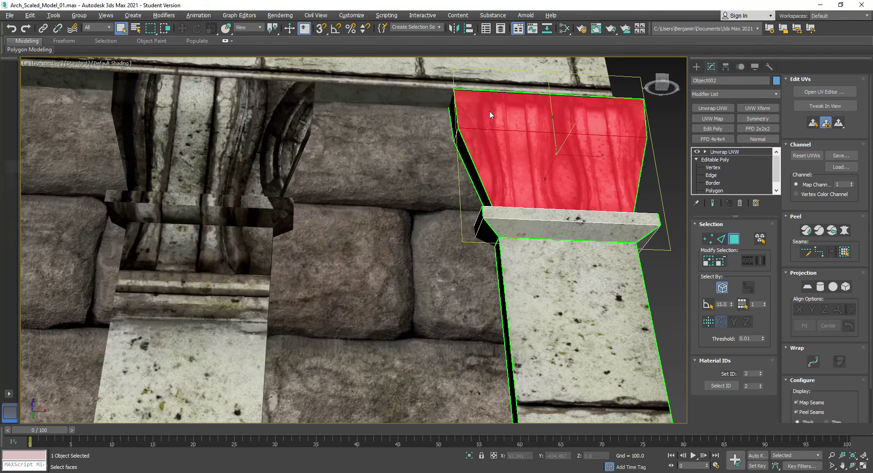
Collapse the unwrapped pillars object to an Editable Poly and deselect it
{"action": "right_click", "coordinate": [517, 144]}
{"action": "scroll", "coordinate": [324, 200], "scroll_direction": "down", "scroll_amount": 10}
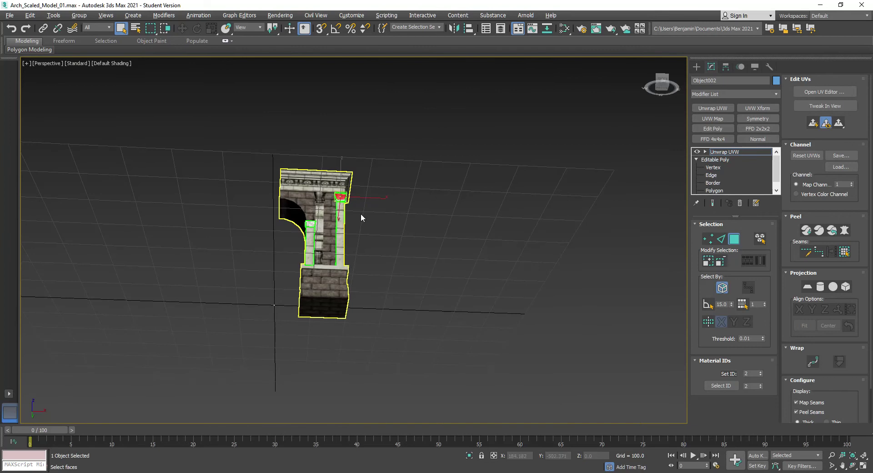
{"action": "right_click", "coordinate": [611, 179]}
{"action": "mouse_move", "coordinate": [632, 273]}
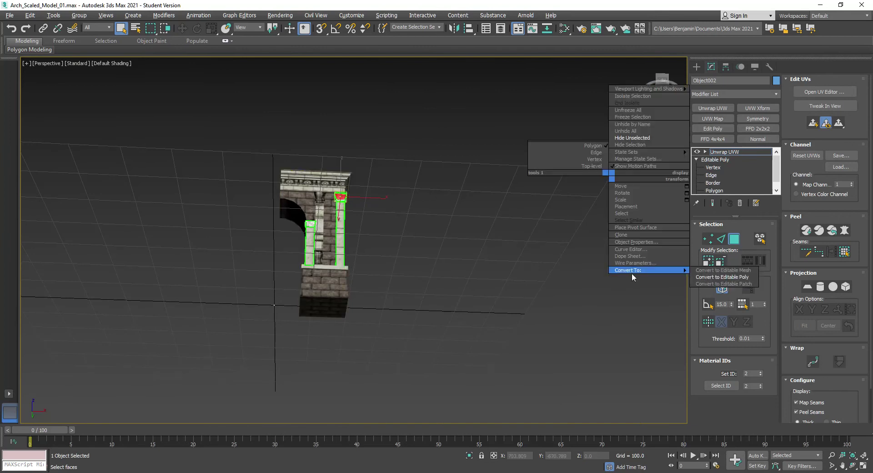
{"action": "left_click", "coordinate": [712, 276]}
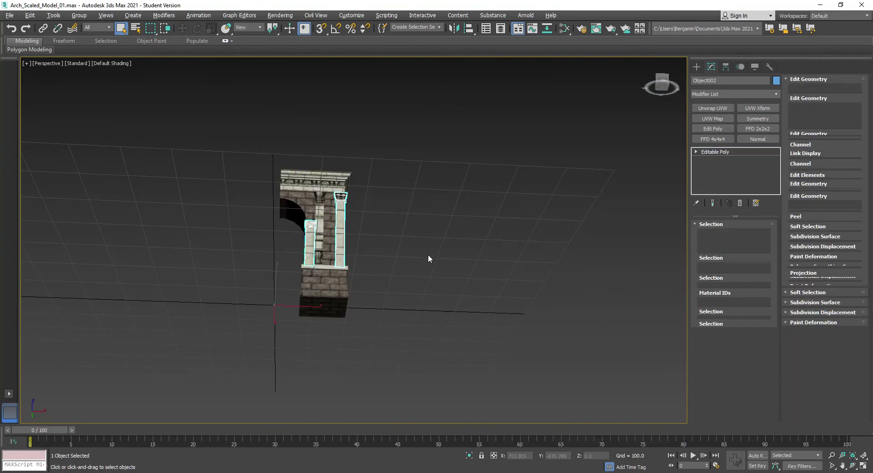
{"action": "left_click", "coordinate": [348, 253]}
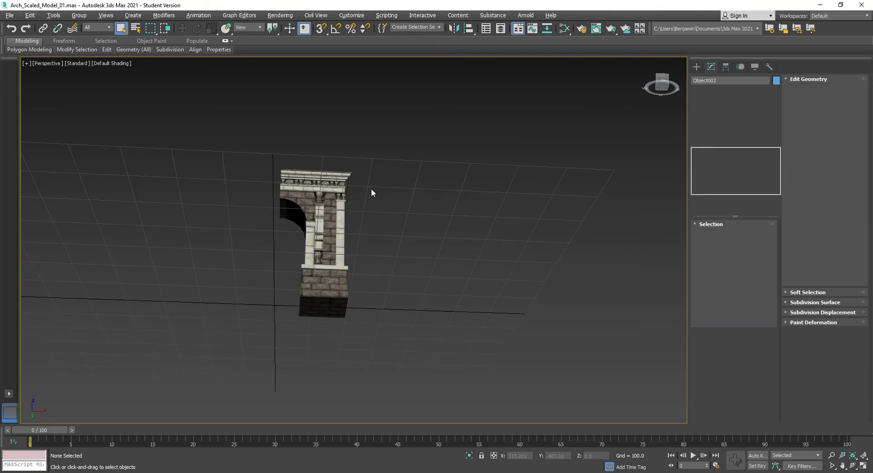
Select the tall outer pillar as an element within the combined pillars object
{"action": "key", "text": "z"}
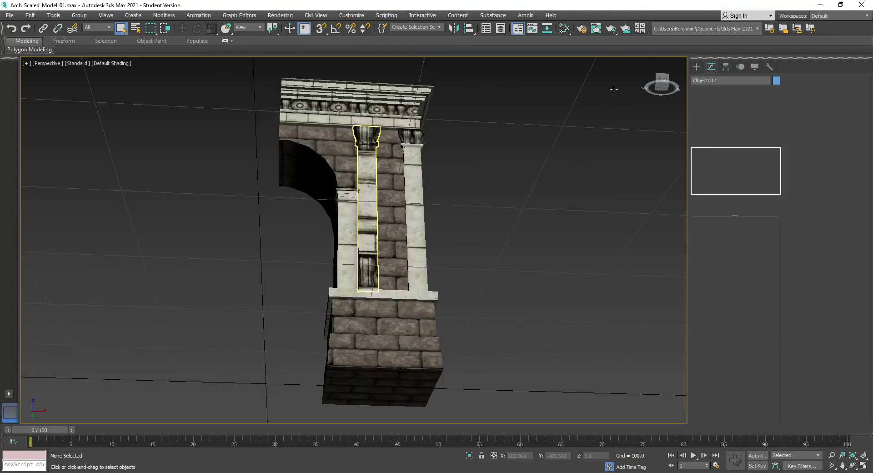
{"action": "key", "text": "ctrl+a"}
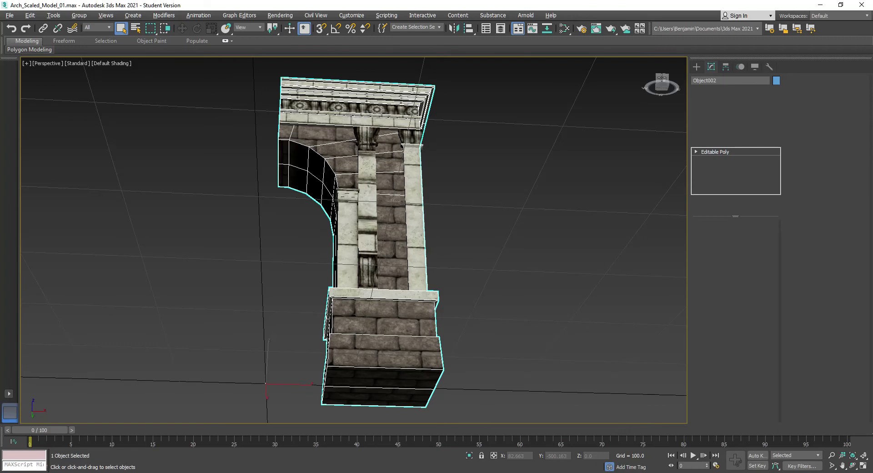
{"action": "left_click", "coordinate": [662, 78]}
{"action": "left_click", "coordinate": [670, 119]}
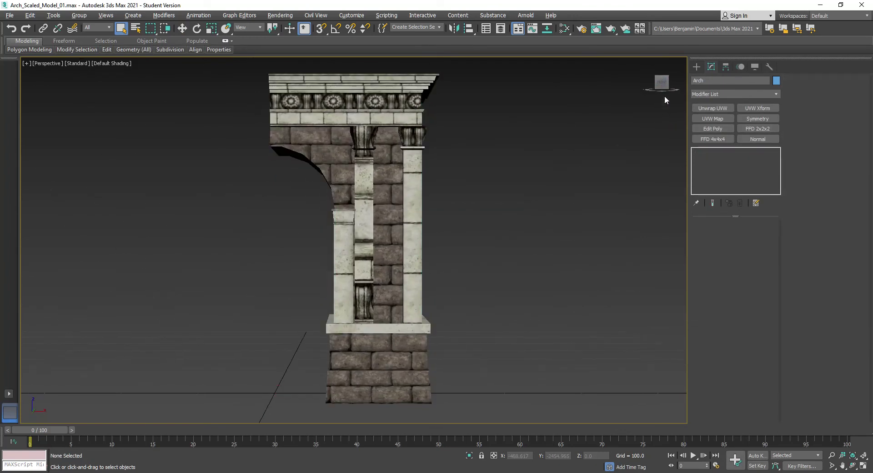
{"action": "left_click_drag", "start_coordinate": [662, 81], "coordinate": [482, 188]}
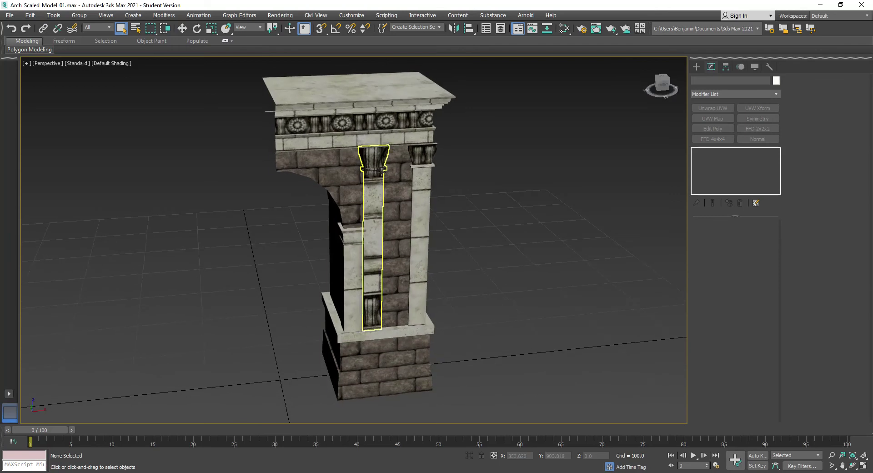
{"action": "left_click", "coordinate": [427, 159]}
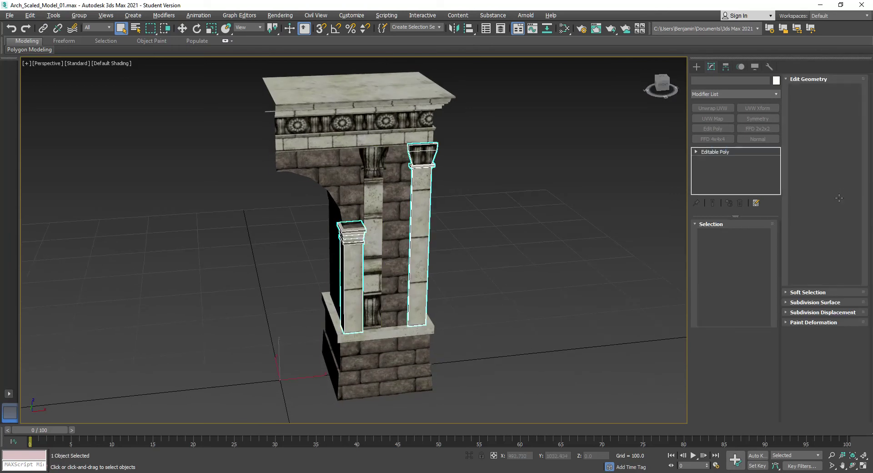
{"action": "left_click", "coordinate": [754, 234]}
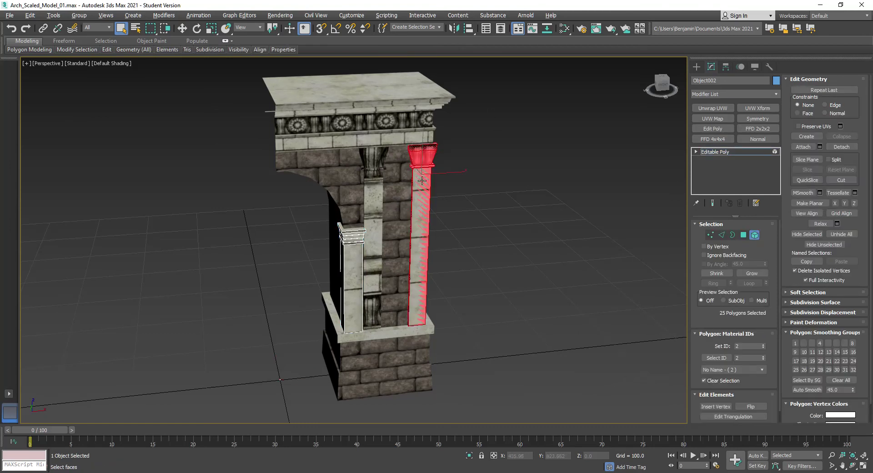
Try moving the tall pillar element about 134 units outward along X, and undo the move
{"action": "key", "text": "w"}
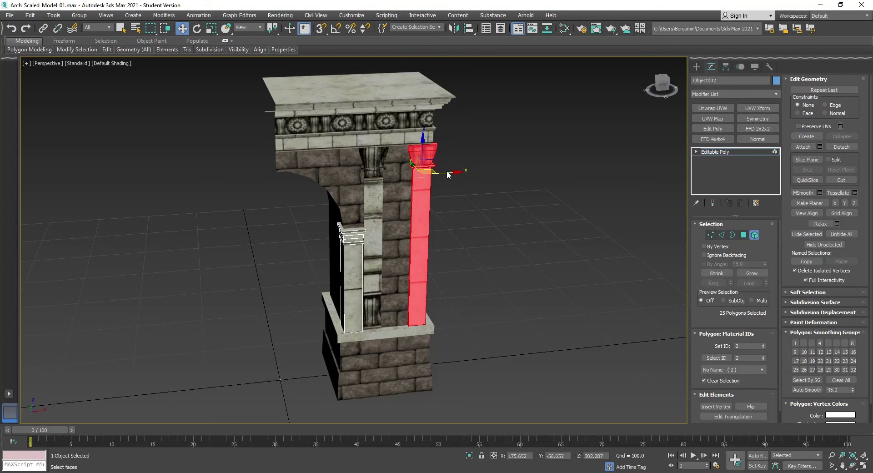
{"action": "left_click_drag", "start_coordinate": [444, 172], "coordinate": [539, 178]}
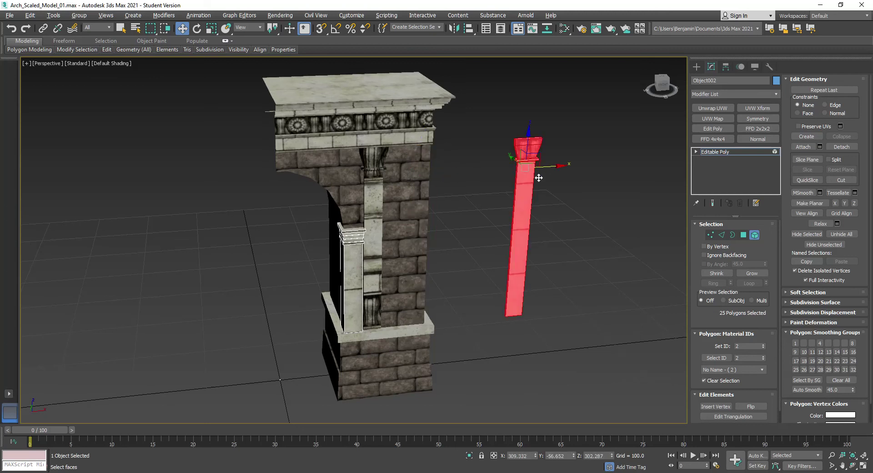
{"action": "key", "text": "ctrl+z"}
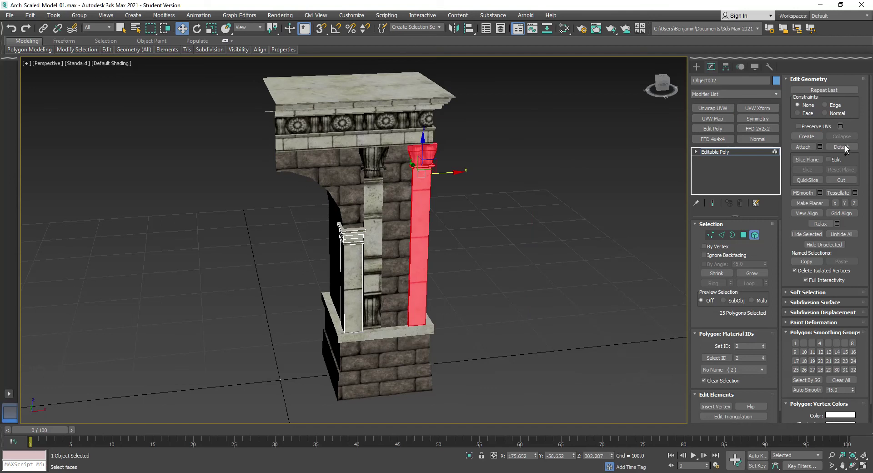
Detach the selected tall pillar element as a clone and return to whole-object selection
{"action": "left_click", "coordinate": [841, 147]}
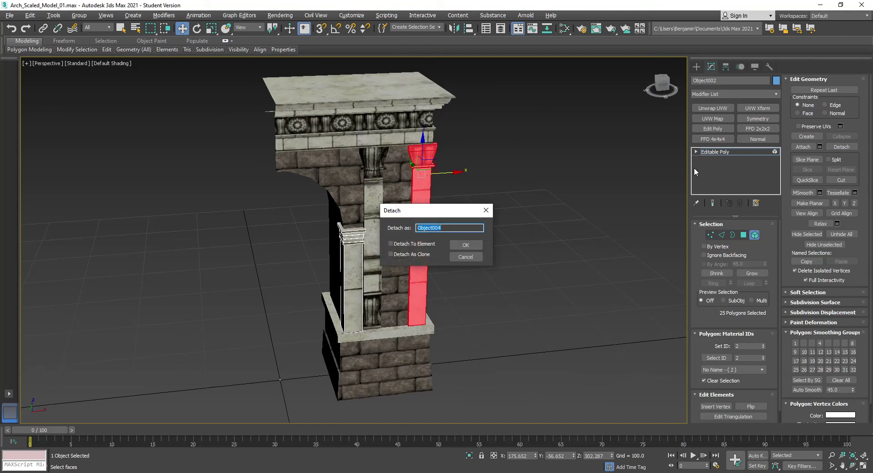
{"action": "left_click_drag", "start_coordinate": [446, 214], "coordinate": [572, 161]}
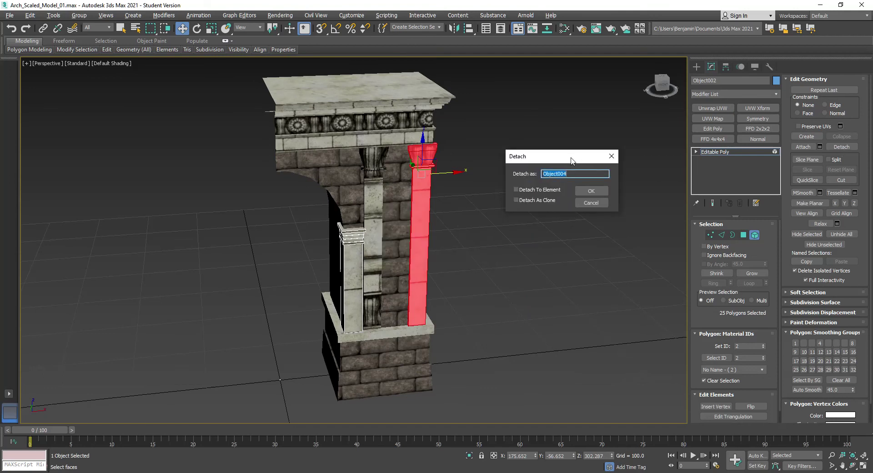
{"action": "left_click", "coordinate": [522, 201]}
{"action": "left_click", "coordinate": [587, 191]}
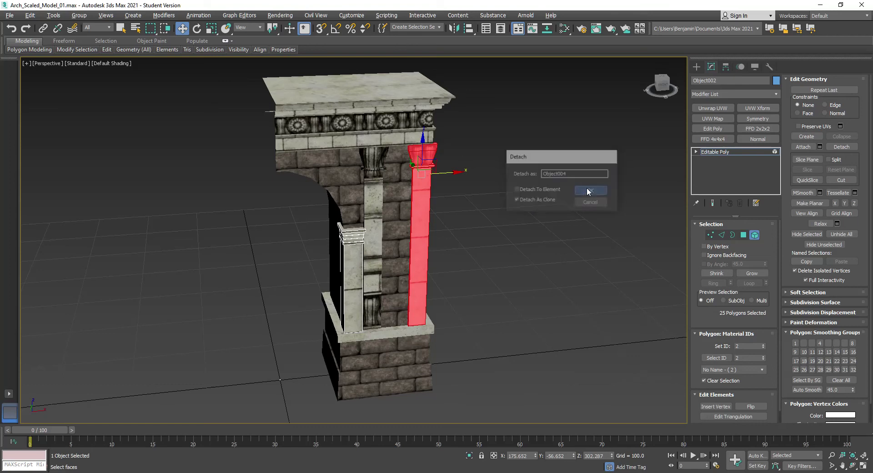
{"action": "left_click", "coordinate": [755, 235]}
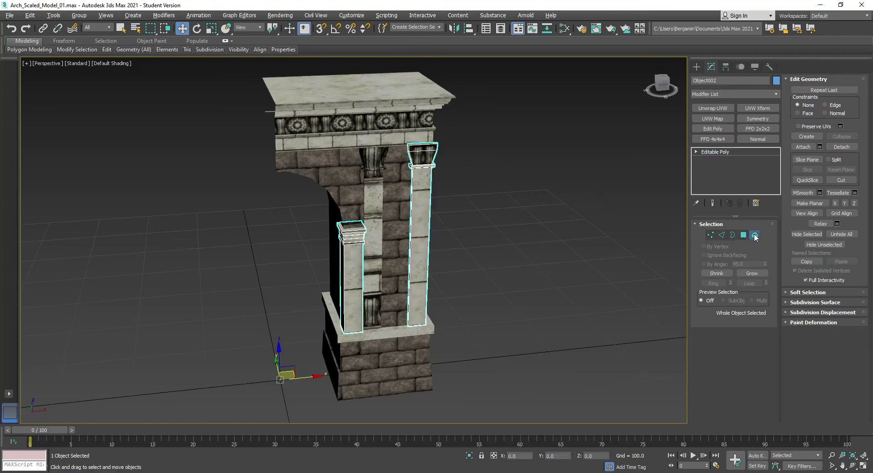
Hide the original pillars object and move the cloned tall pillar about 59 units in negative X onto the middle pillar
{"action": "right_click", "coordinate": [489, 178]}
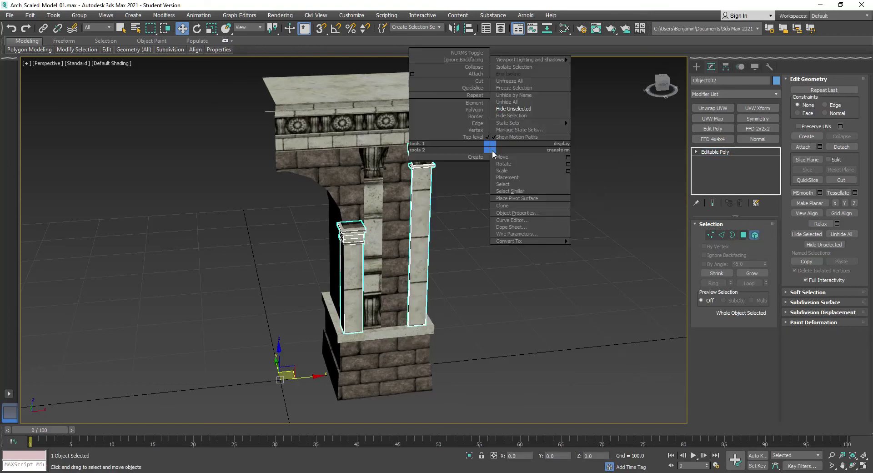
{"action": "left_click", "coordinate": [512, 115]}
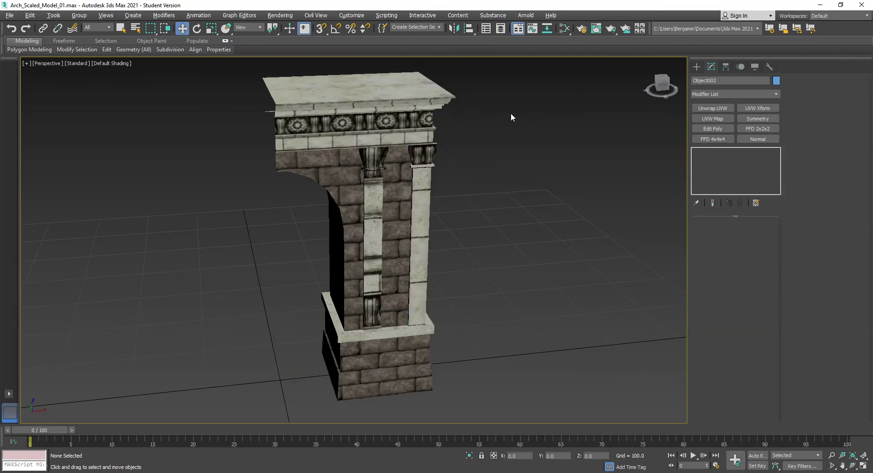
{"action": "left_click", "coordinate": [427, 160]}
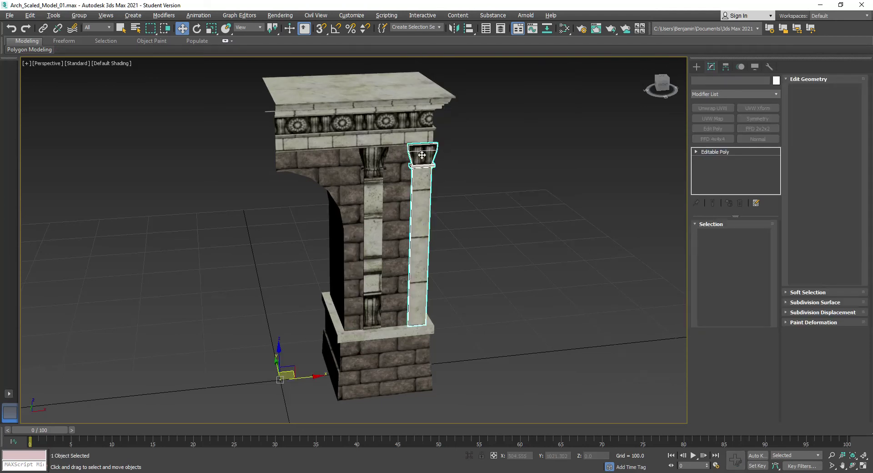
{"action": "left_click_drag", "start_coordinate": [311, 376], "coordinate": [270, 379]}
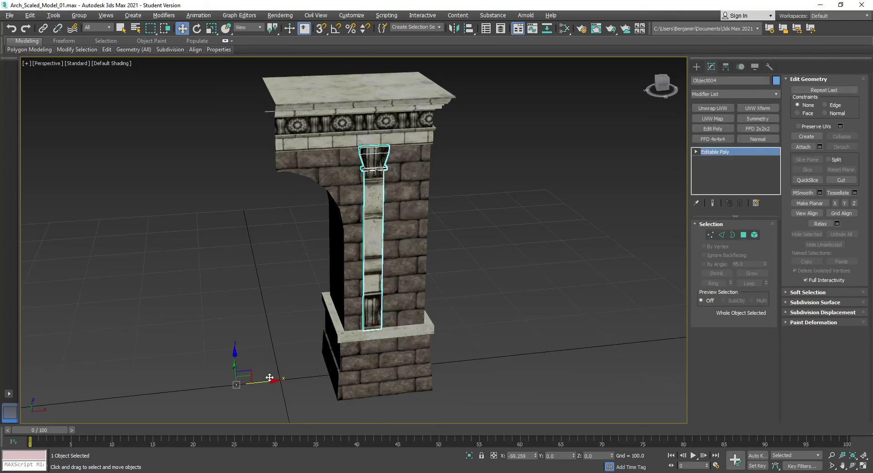
With the repositioned clone hidden, delete the old middle pillar and unhide all objects
{"action": "right_click", "coordinate": [493, 203]}
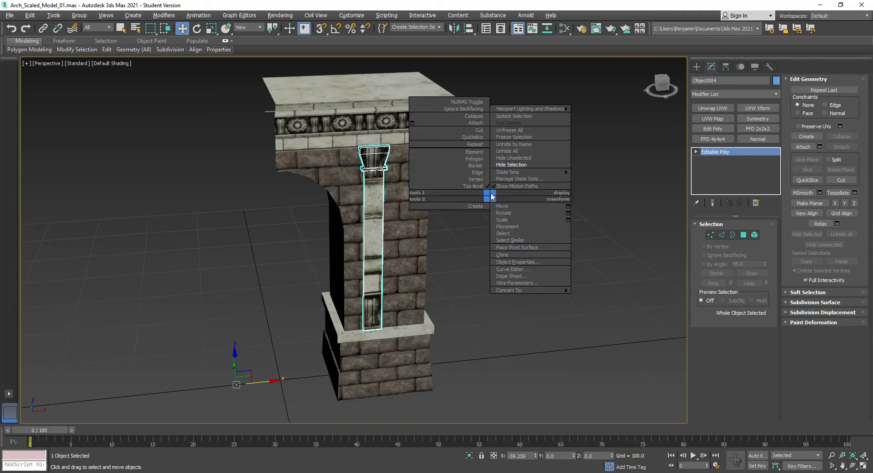
{"action": "left_click", "coordinate": [509, 169]}
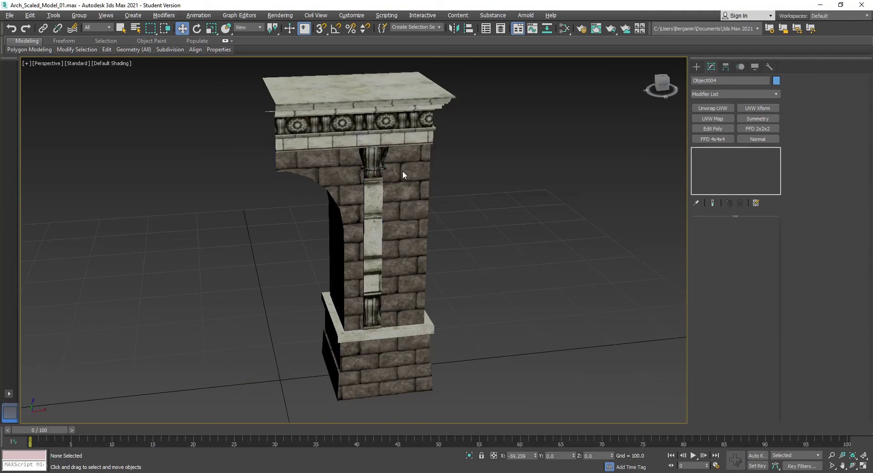
{"action": "left_click", "coordinate": [375, 155]}
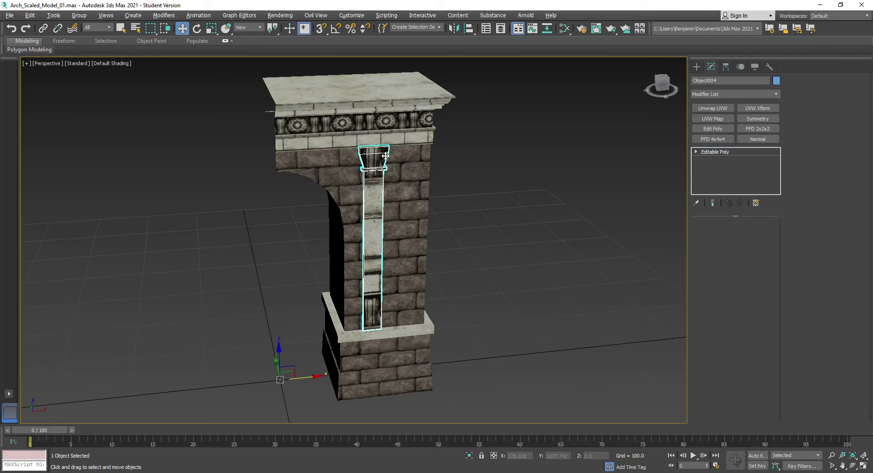
{"action": "key", "text": "Delete"}
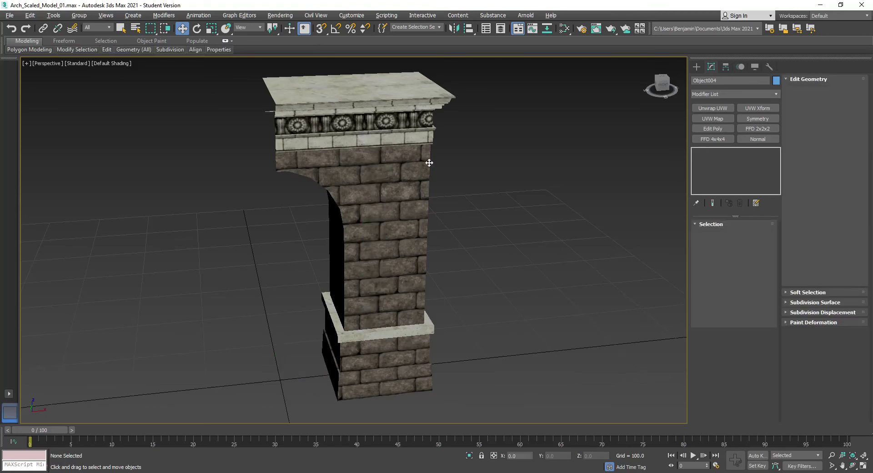
{"action": "right_click", "coordinate": [492, 189]}
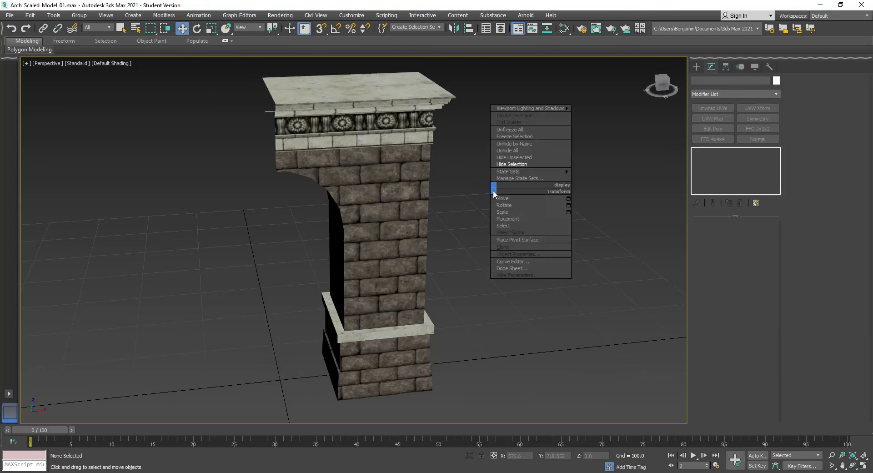
{"action": "left_click", "coordinate": [507, 150]}
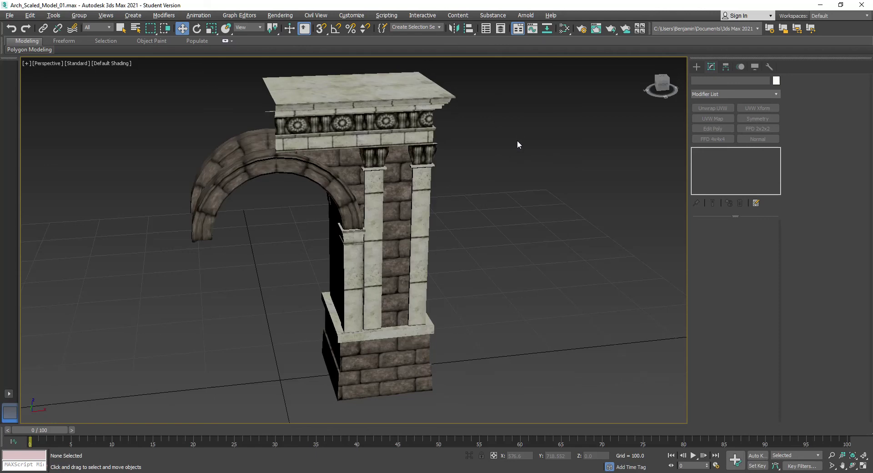
Delete the rear brick arch ring element from the arch ring object
{"action": "left_click", "coordinate": [249, 167]}
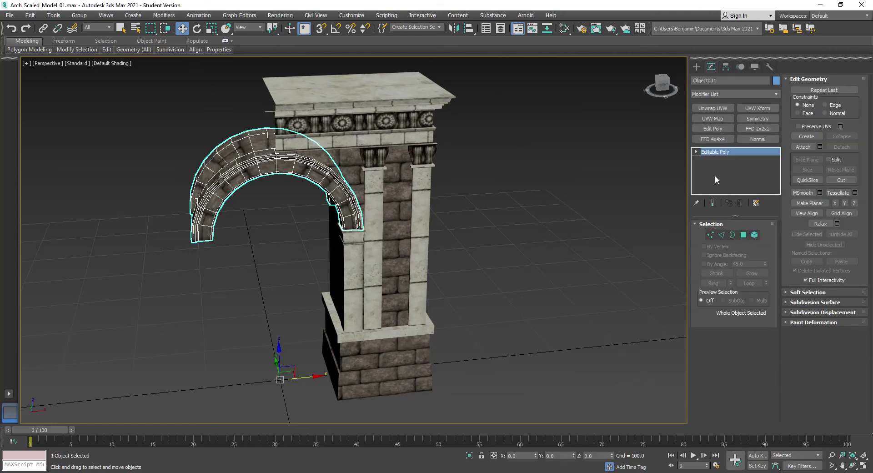
{"action": "left_click", "coordinate": [754, 235]}
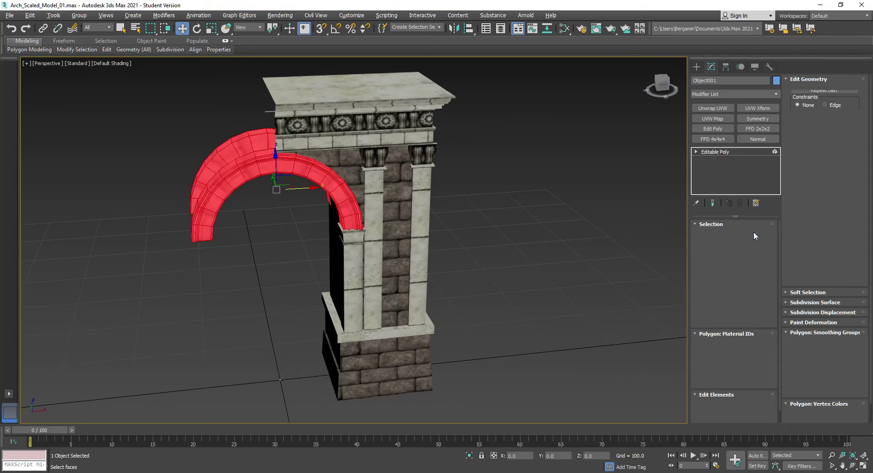
{"action": "left_click", "coordinate": [248, 140]}
{"action": "key", "text": "Delete"}
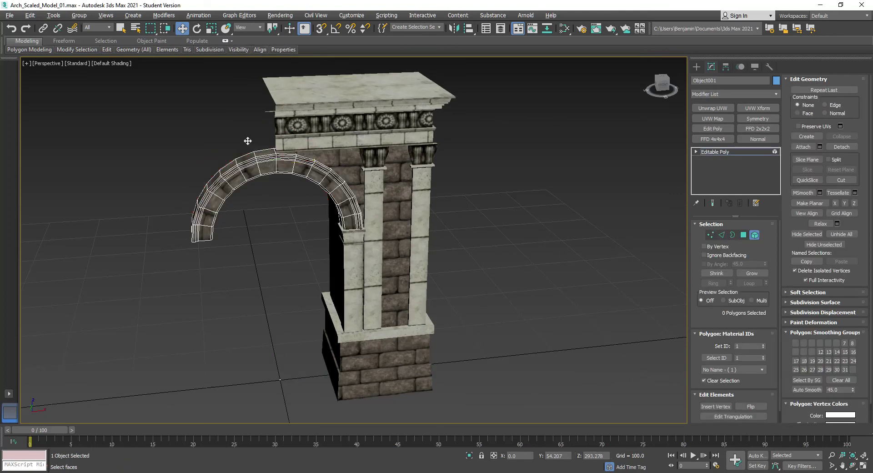
Set the remaining front arch ring element's material ID to 2 and deselect it
{"action": "left_click", "coordinate": [275, 161]}
{"action": "double_click", "coordinate": [750, 347]}
{"action": "type", "text": "2"}
{"action": "key", "text": "Return"}
{"action": "left_click", "coordinate": [594, 311]}
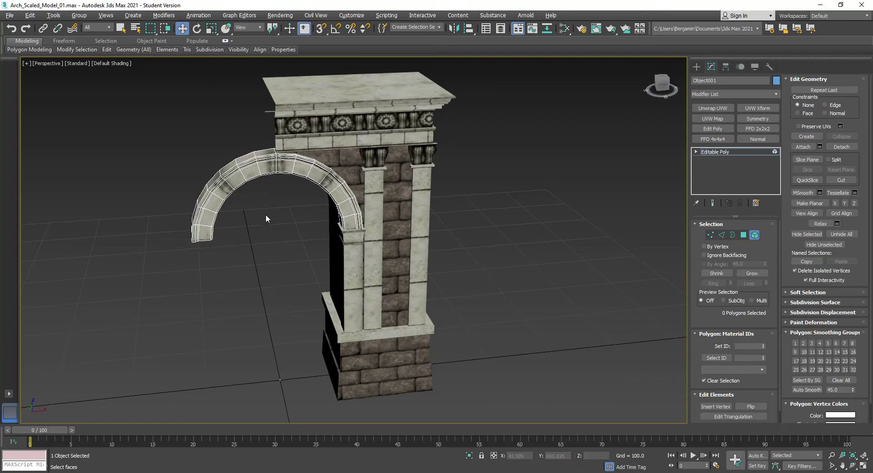
Return to whole-object selection on the arch ring and add a UVW Xform modifier
{"action": "scroll", "coordinate": [265, 212], "scroll_direction": "up", "scroll_amount": 5}
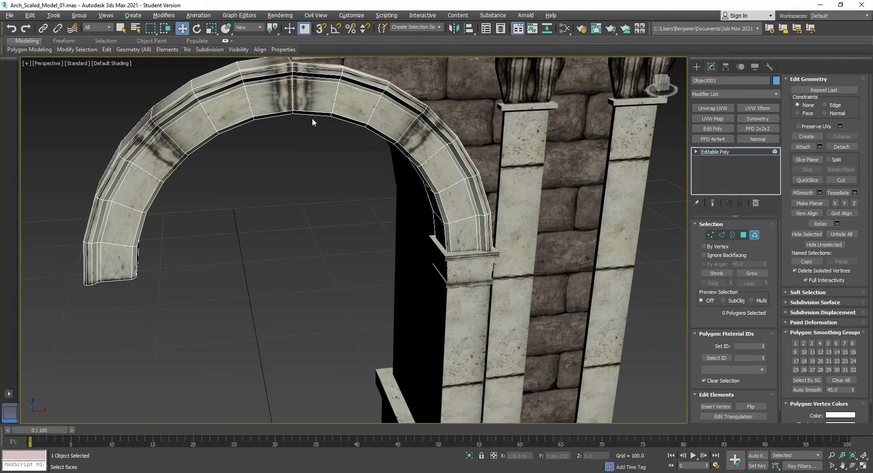
{"action": "middle_click_drag", "start_coordinate": [444, 157], "coordinate": [457, 194]}
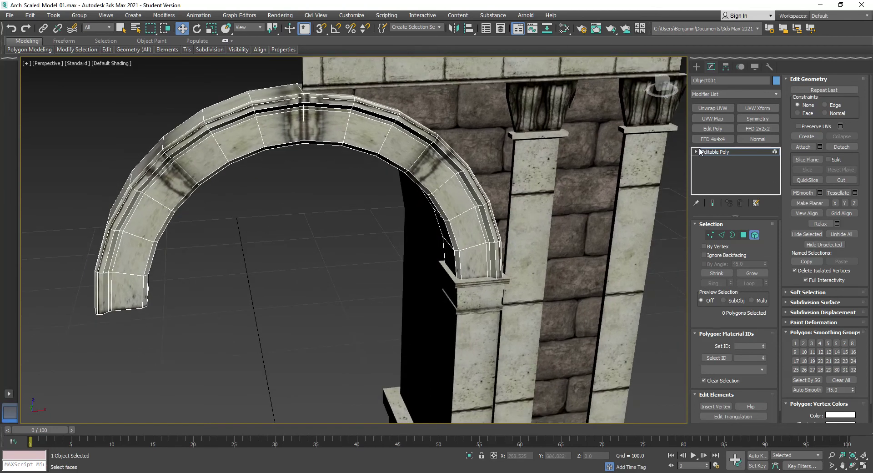
{"action": "left_click", "coordinate": [709, 153]}
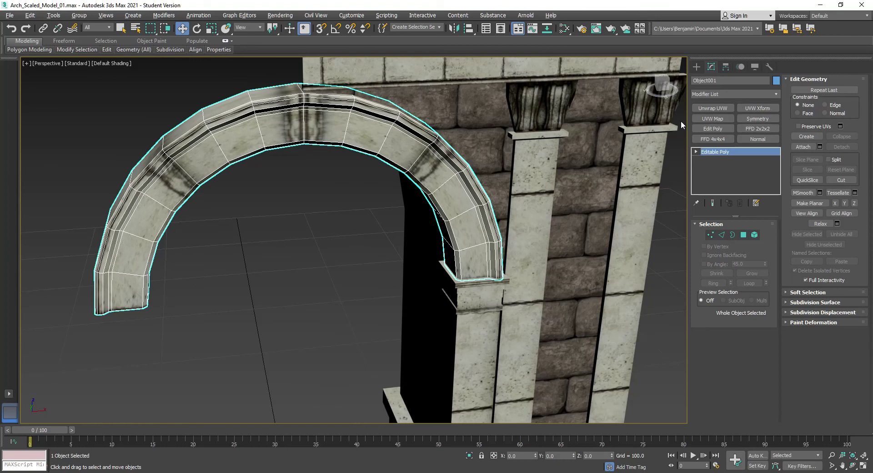
{"action": "left_click", "coordinate": [750, 109]}
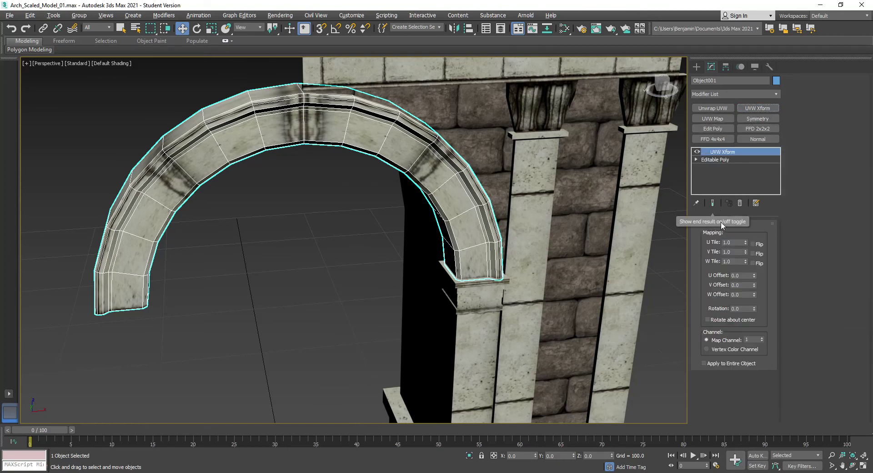
Try a V Tile of 0.5 on the arch ring's mapping, and set it back to 1
{"action": "left_click", "coordinate": [733, 250]}
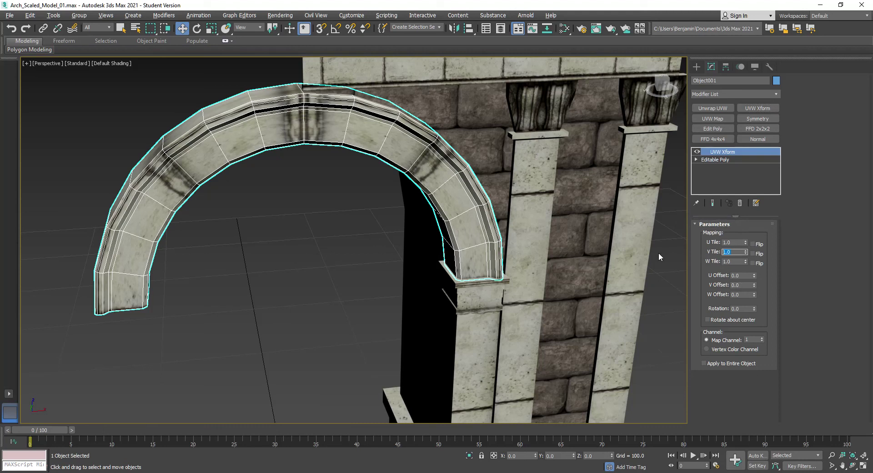
{"action": "type", "text": "0.5"}
{"action": "key", "text": "Return"}
{"action": "type", "text": "1"}
{"action": "key", "text": "Return"}
Try a U Tile of 0.5 on the arch ring's UVW Xform and settle on 0.25
{"action": "left_click", "coordinate": [736, 242]}
{"action": "type", "text": ".5"}
{"action": "key", "text": "Return"}
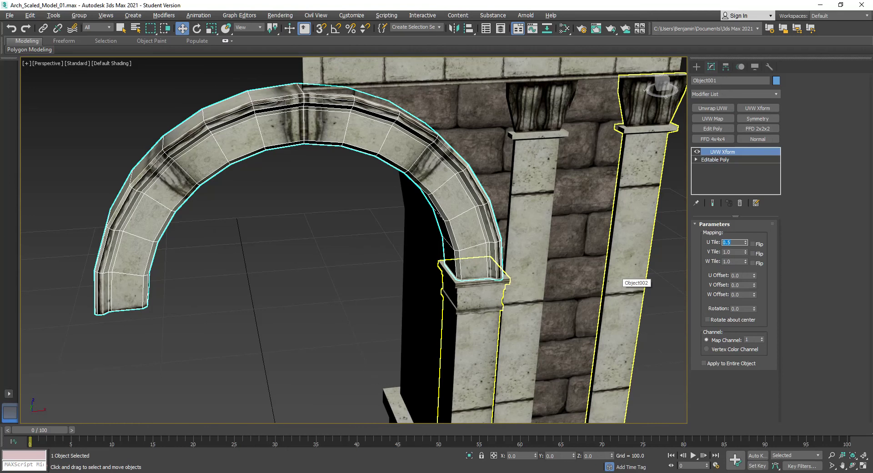
{"action": "type", "text": ".25"}
{"action": "key", "text": "Return"}
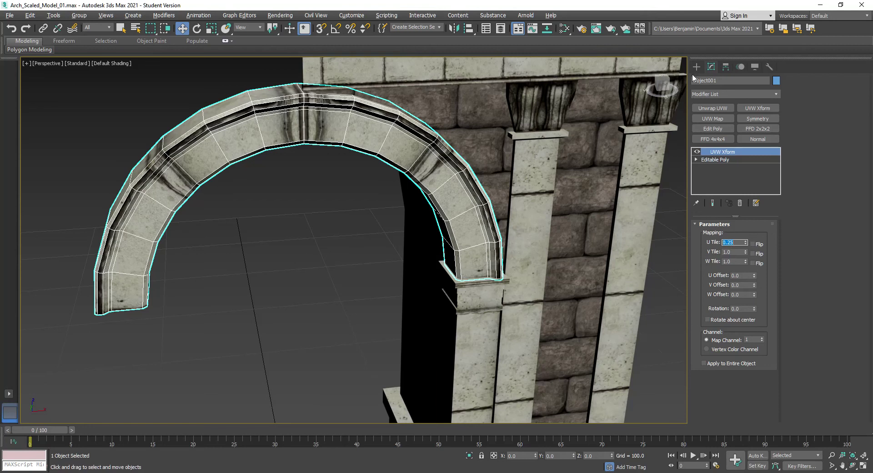
{"action": "left_click_drag", "start_coordinate": [664, 84], "coordinate": [669, 87]}
{"action": "mouse_move", "coordinate": [291, 163]}
{"action": "middle_mouse_down", "text": "alt"}
{"action": "mouse_move", "coordinate": [381, 166]}
{"action": "mouse_move", "coordinate": [386, 136]}
{"action": "mouse_move", "coordinate": [242, 161]}
{"action": "middle_mouse_up", "text": "alt"}
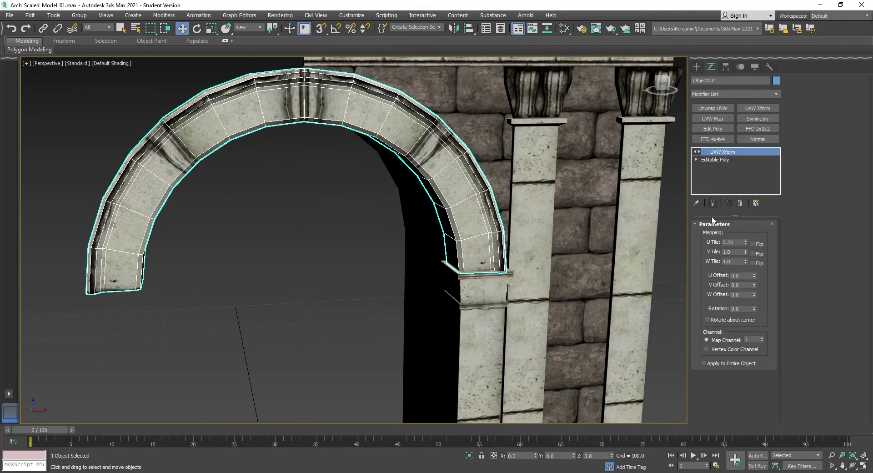
Try V Tile values of 2 and 3 on the arch ring's UVW Xform, and set it back to 1
{"action": "double_click", "coordinate": [729, 252]}
{"action": "type", "text": "2"}
{"action": "key", "text": "Return"}
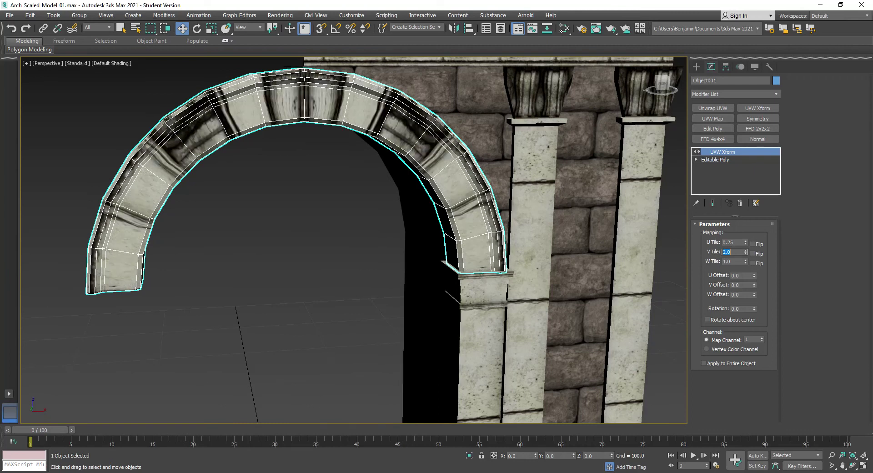
{"action": "type", "text": "3"}
{"action": "key", "text": "Return"}
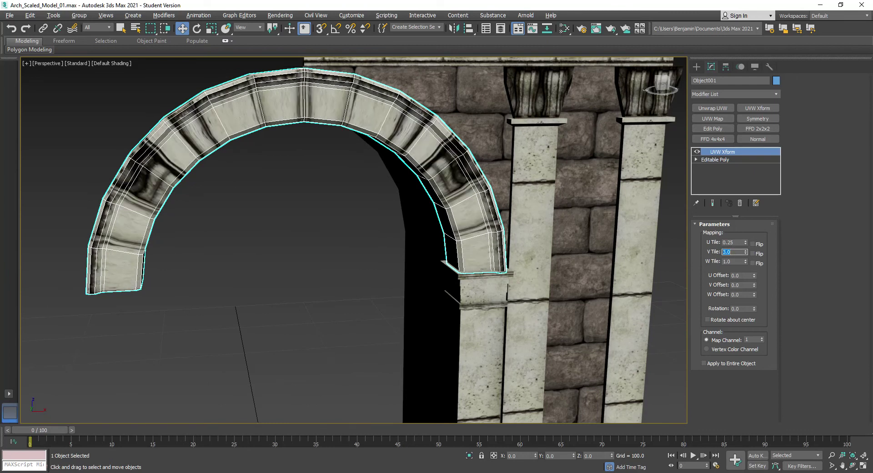
{"action": "type", "text": "2"}
{"action": "key", "text": "Return"}
{"action": "type", "text": "1"}
{"action": "key", "text": "Return"}
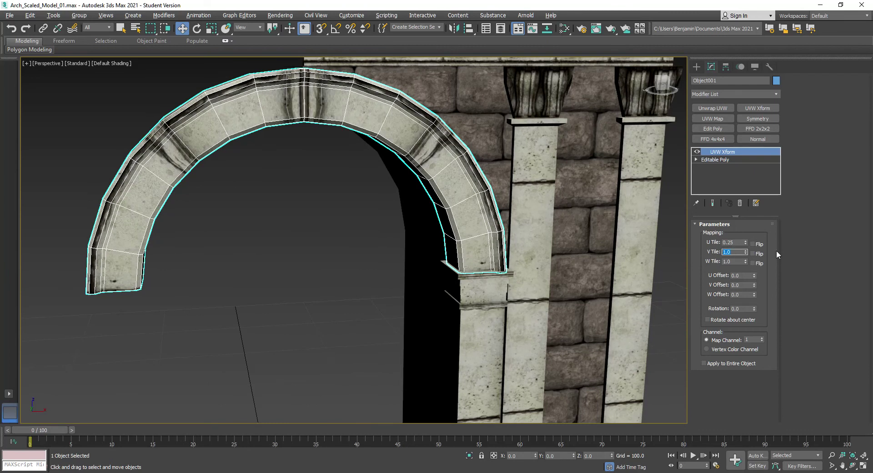
Set the arch ring's U Tile to 1 and rotate its mapping by 90 degrees
{"action": "left_click", "coordinate": [733, 242]}
{"action": "type", "text": "1"}
{"action": "key", "text": "Return"}
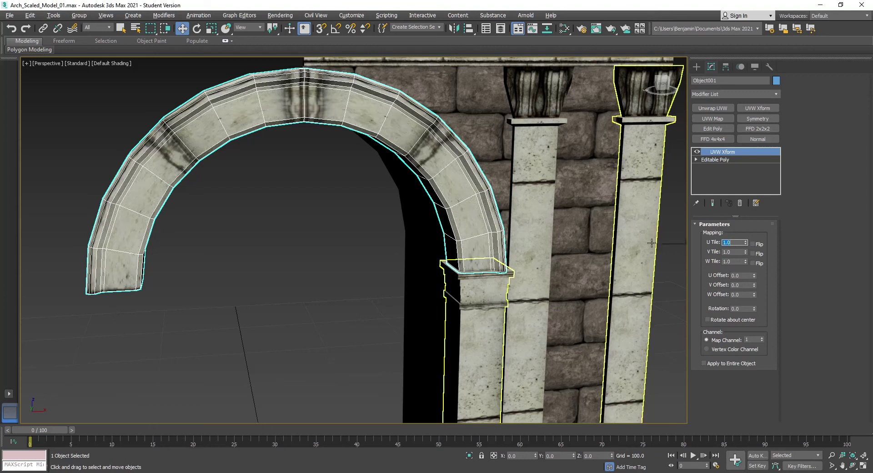
{"action": "left_click", "coordinate": [741, 308]}
{"action": "type", "text": "90"}
{"action": "key", "text": "Return"}
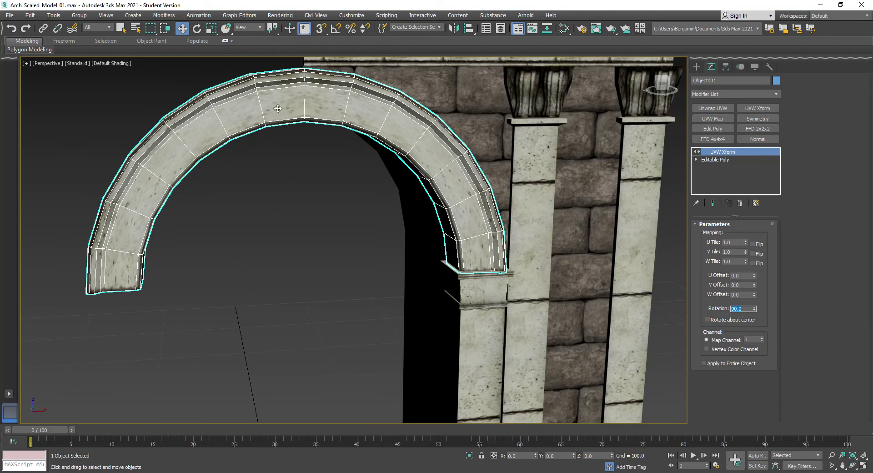
Set the arch ring's V Tile to 0.5, then try V Offsets of 0.25 and 0.5 and settle on 0.75
{"action": "double_click", "coordinate": [735, 252]}
{"action": "type", "text": "0.5"}
{"action": "key", "text": "Return"}
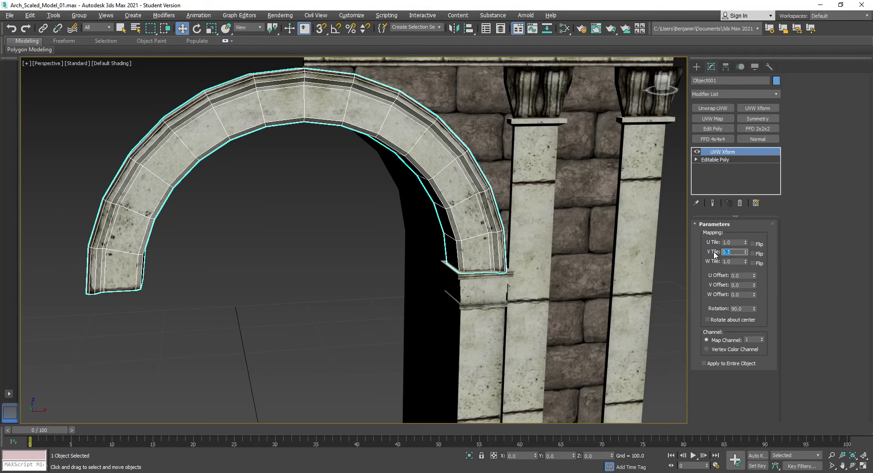
{"action": "double_click", "coordinate": [741, 285]}
{"action": "type", "text": "0.25"}
{"action": "key", "text": "Return"}
{"action": "type", "text": "0.5"}
{"action": "key", "text": "Return"}
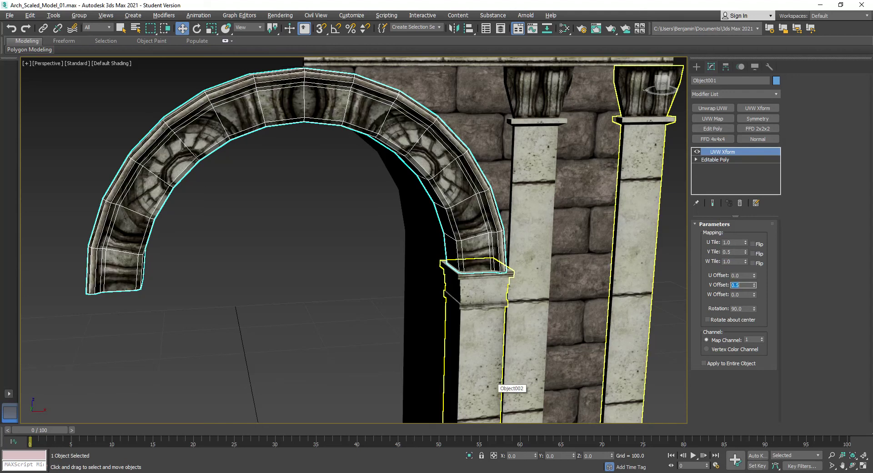
{"action": "type", "text": "0.75"}
{"action": "key", "text": "Return"}
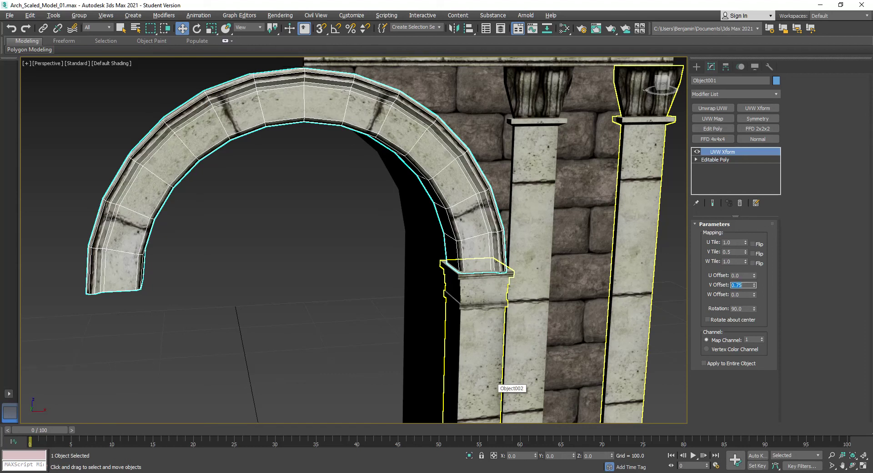
Try U Tile values of 2, 3 and 4 on the arch ring's rotated mapping
{"action": "left_click", "coordinate": [734, 242]}
{"action": "type", "text": "2"}
{"action": "key", "text": "Return"}
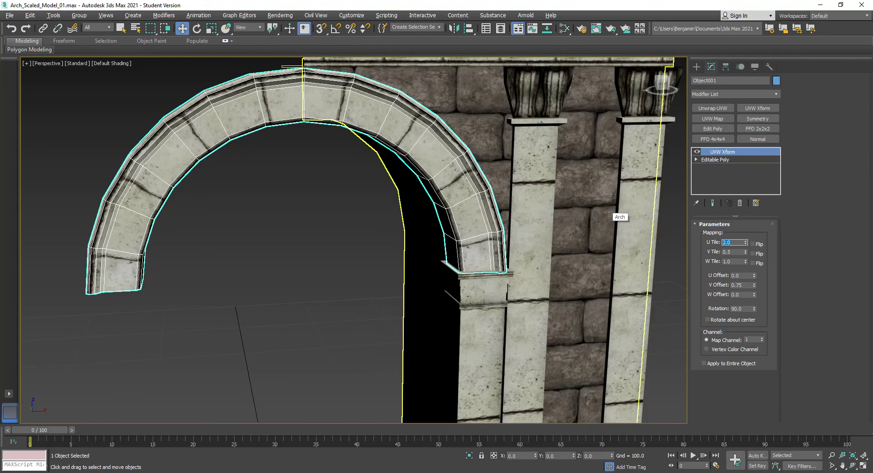
{"action": "type", "text": "3"}
{"action": "key", "text": "Return"}
{"action": "type", "text": "2"}
{"action": "key", "text": "Return"}
{"action": "type", "text": "4"}
{"action": "key", "text": "Return"}
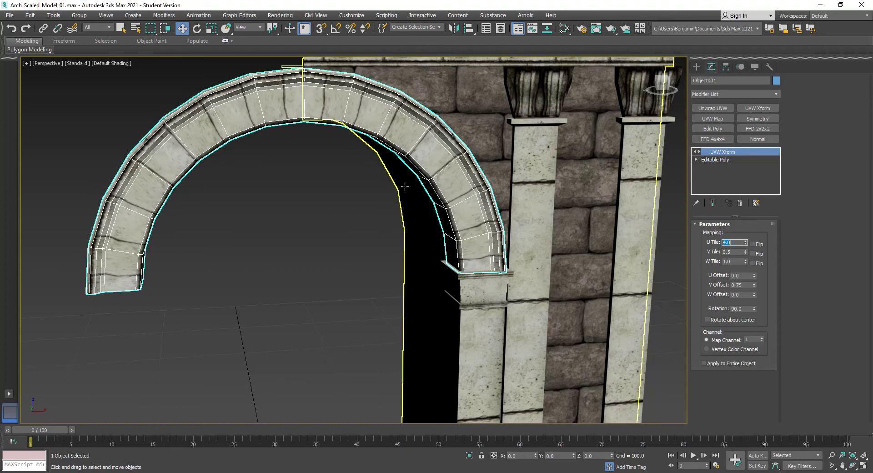
Try small U Offsets of 0.09 and 0.07 on the arch ring's mapping, and reset the offset to 0
{"action": "left_click_drag", "start_coordinate": [666, 85], "coordinate": [668, 84]}
{"action": "middle_click_drag", "start_coordinate": [323, 155], "coordinate": [369, 198]}
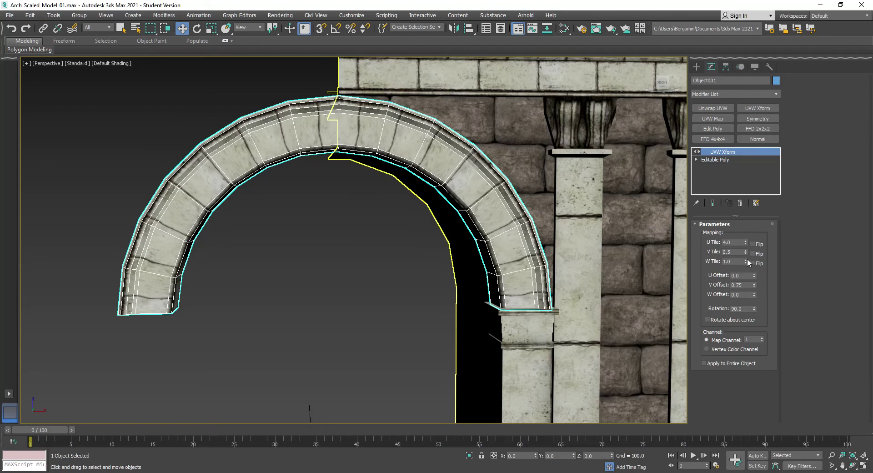
{"action": "left_click_drag", "start_coordinate": [753, 273], "coordinate": [754, 273]}
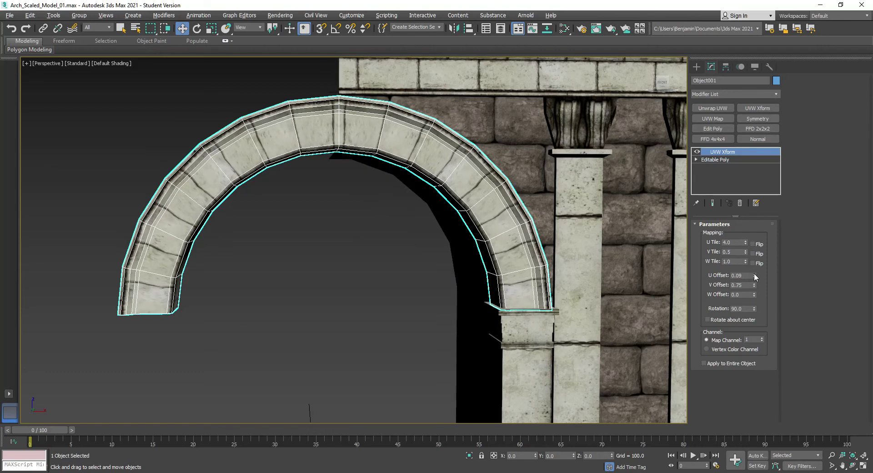
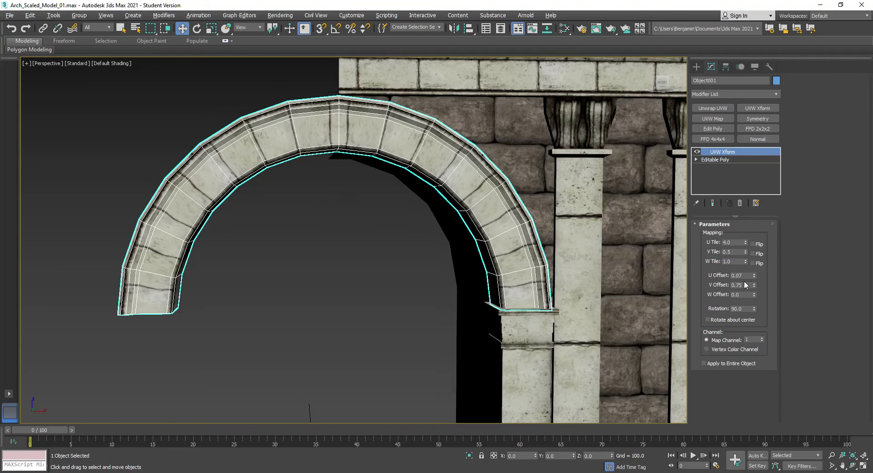
{"action": "left_click_drag", "start_coordinate": [746, 276], "coordinate": [693, 266]}
{"action": "type", "text": "0"}
{"action": "key", "text": "Return"}
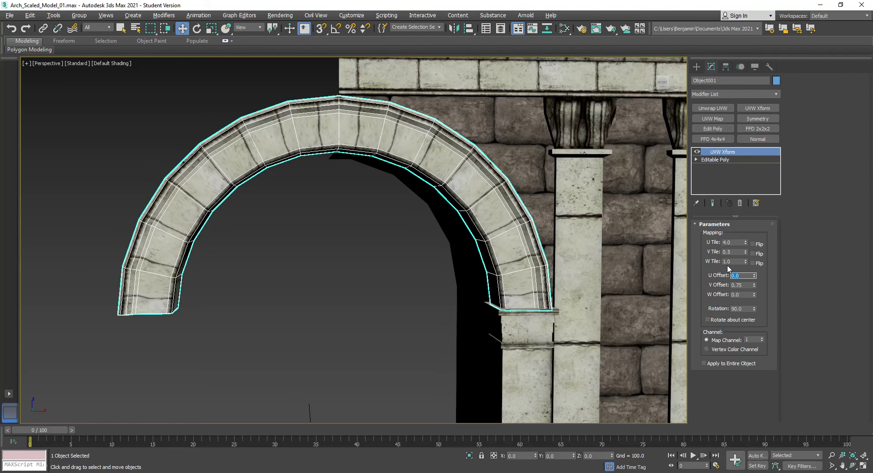
Set the arch ring's U Tile to 2 and convert the ring to an Editable Poly
{"action": "left_click_drag", "start_coordinate": [733, 243], "coordinate": [611, 243]}
{"action": "type", "text": "2"}
{"action": "key", "text": "Return"}
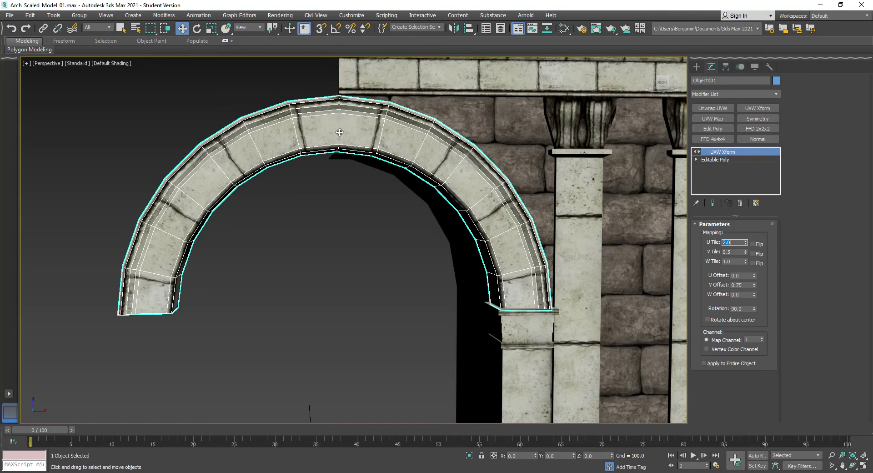
{"action": "right_click", "coordinate": [288, 141]}
{"action": "mouse_move", "coordinate": [316, 235]}
{"action": "left_click", "coordinate": [399, 241]}
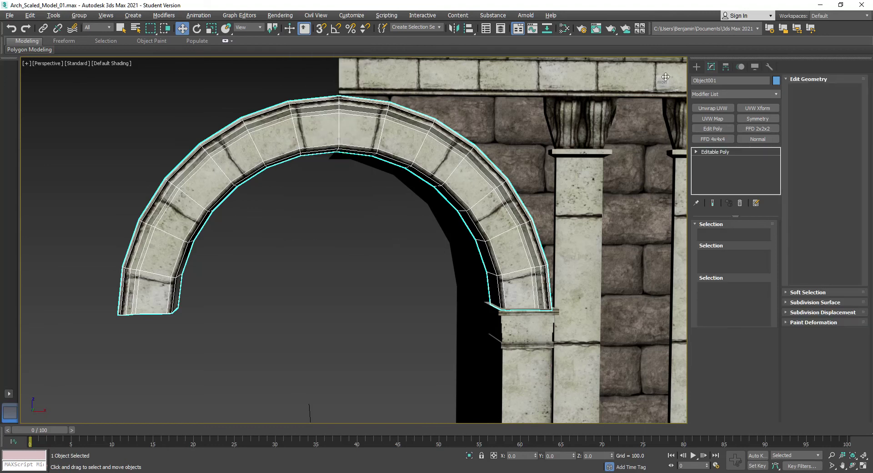
{"action": "left_click_drag", "start_coordinate": [662, 82], "coordinate": [742, 68]}
{"action": "middle_click_drag", "start_coordinate": [333, 204], "coordinate": [450, 107], "text": "alt"}
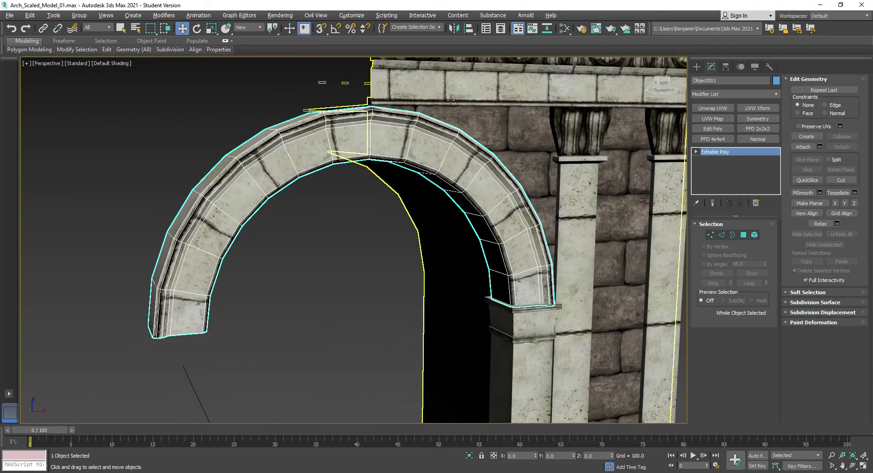
{"action": "left_click", "coordinate": [470, 122]}
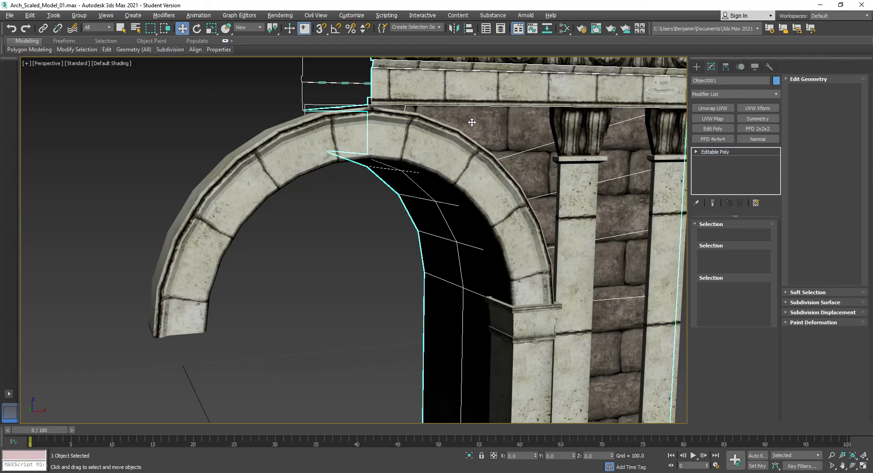
{"action": "scroll", "coordinate": [472, 122], "scroll_direction": "down", "scroll_amount": 2}
{"action": "left_click", "coordinate": [814, 147]}
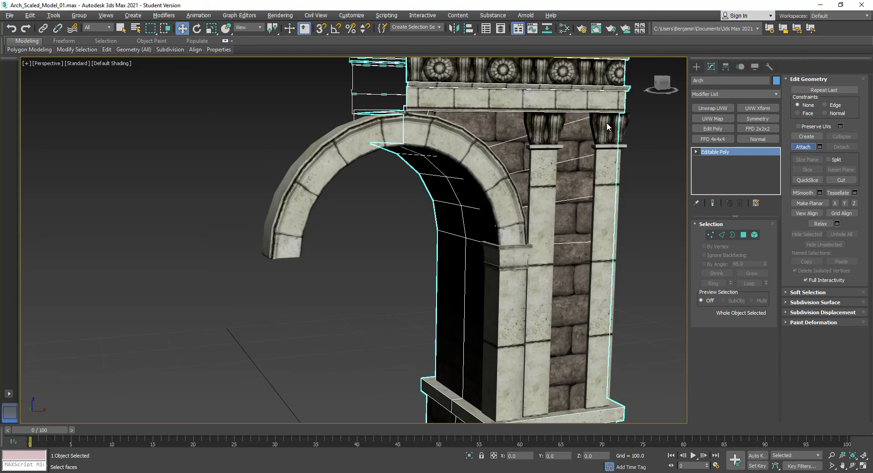
{"action": "right_click", "coordinate": [664, 196]}
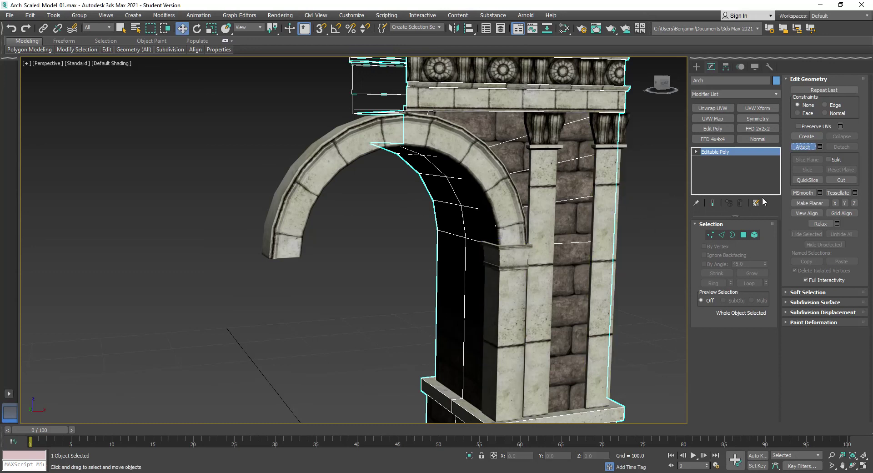
{"action": "right_click", "coordinate": [641, 182]}
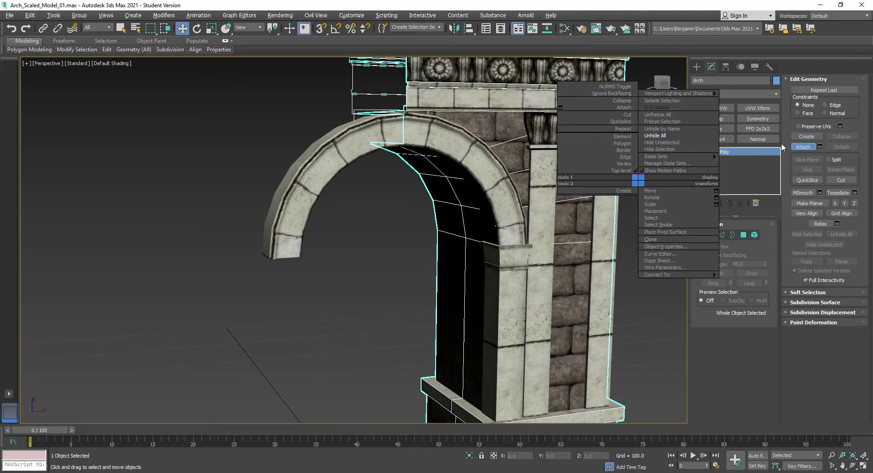
Add a Symmetry modifier to the arch ring, mirroring it on the Y axis with Flip enabled
{"action": "left_click", "coordinate": [357, 141]}
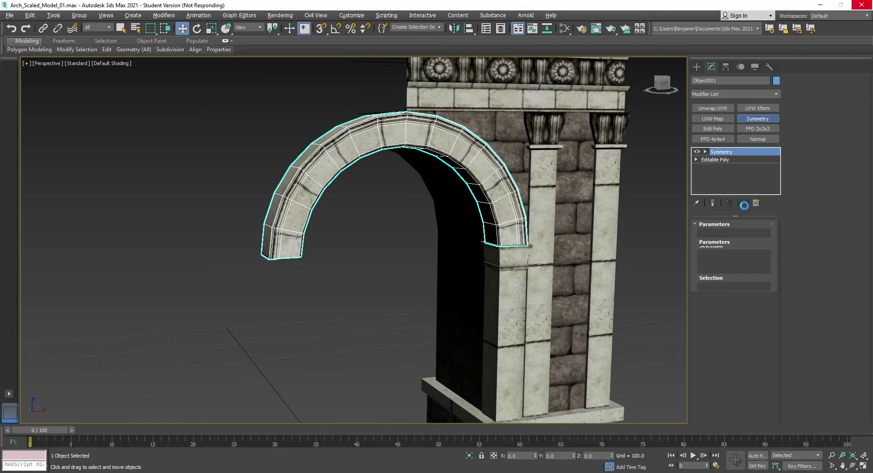
{"action": "left_click", "coordinate": [729, 242]}
{"action": "left_click", "coordinate": [717, 252]}
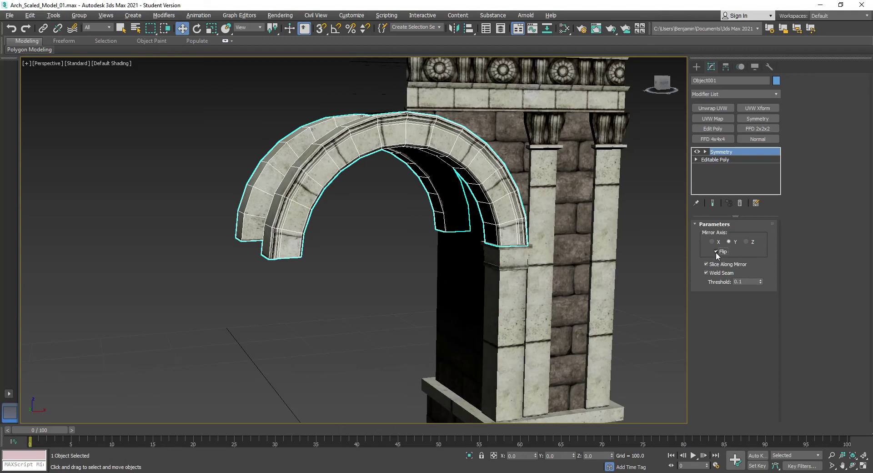
Select the object containing the outer pillar and the short arch pillar, and add a Symmetry modifier to it
{"action": "left_click", "coordinate": [548, 130]}
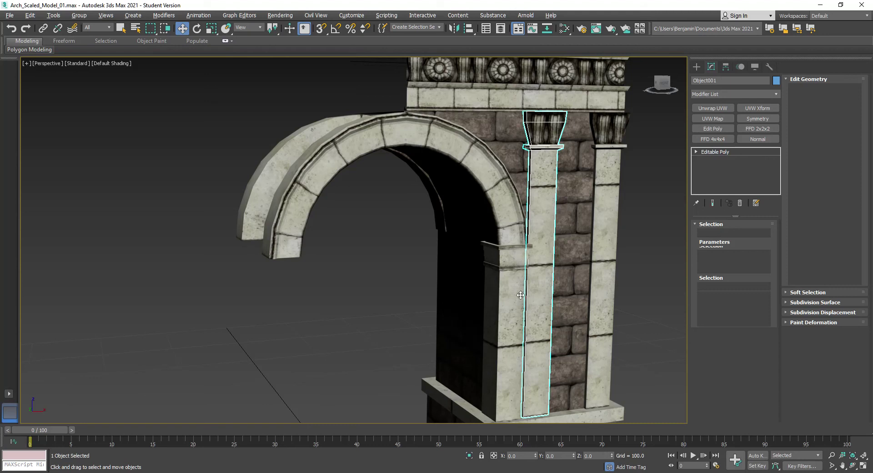
{"action": "left_click", "coordinate": [617, 134]}
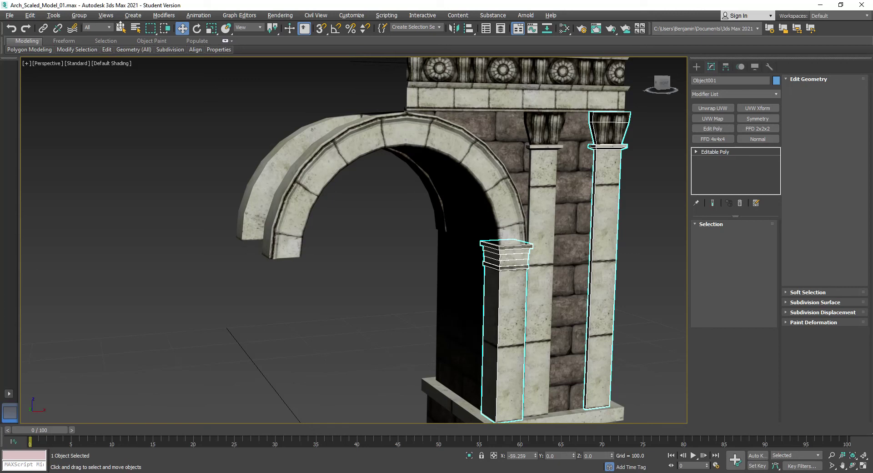
{"action": "left_click", "coordinate": [120, 28]}
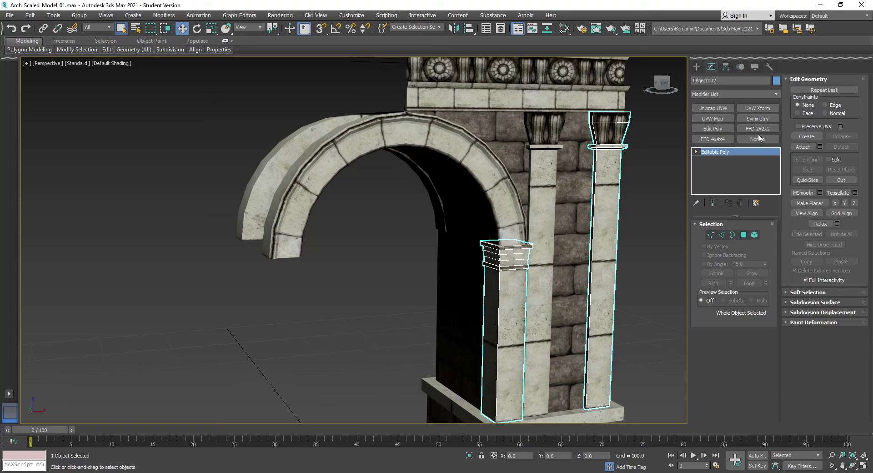
{"action": "left_click", "coordinate": [757, 119]}
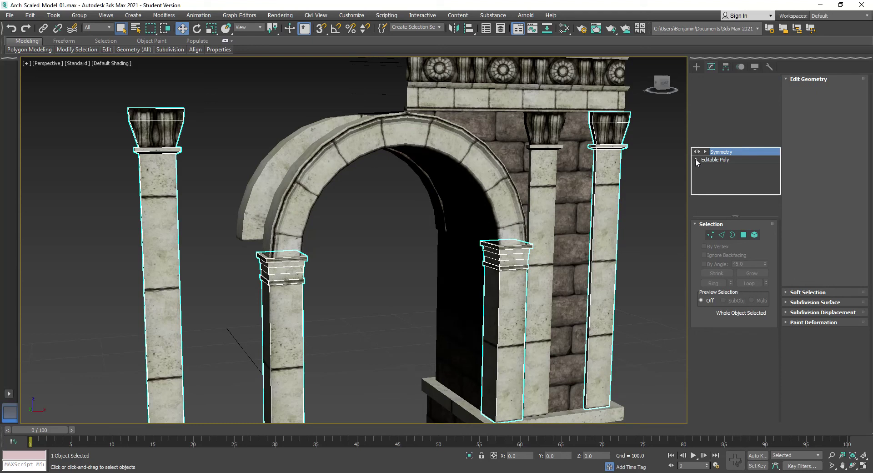
Attach the tall middle pillar to the pillar object at its Editable Poly level, beneath the Symmetry modifier
{"action": "left_click", "coordinate": [696, 160]}
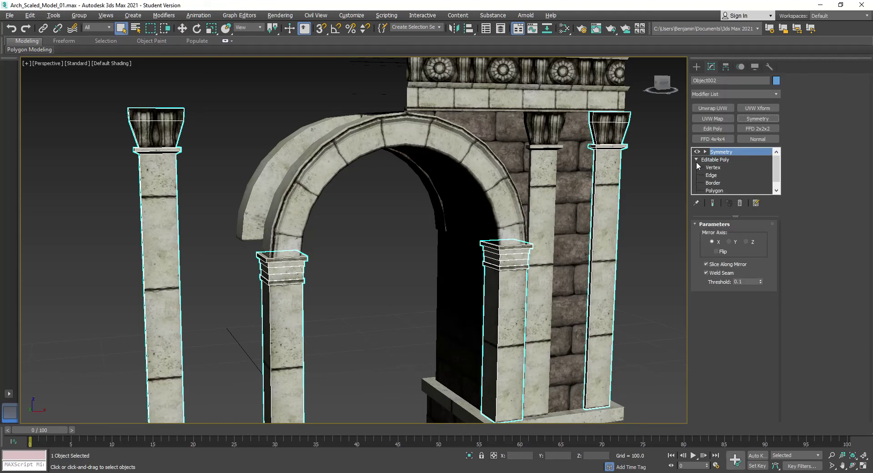
{"action": "left_click", "coordinate": [718, 163]}
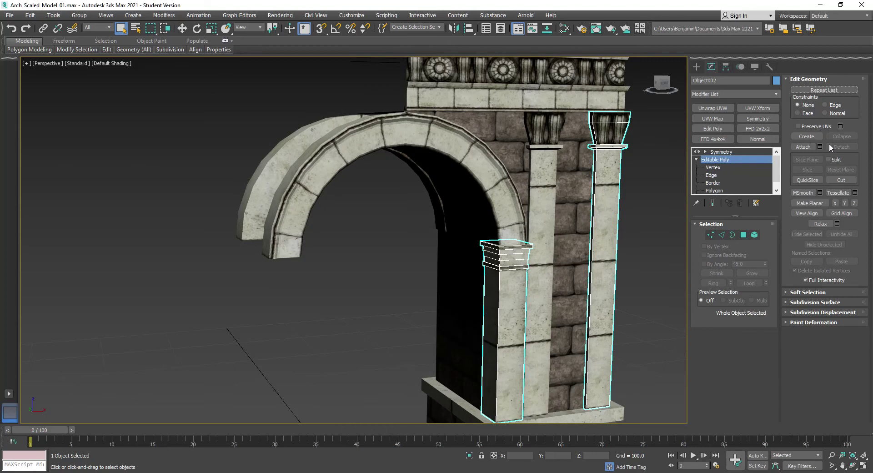
{"action": "left_click", "coordinate": [803, 148]}
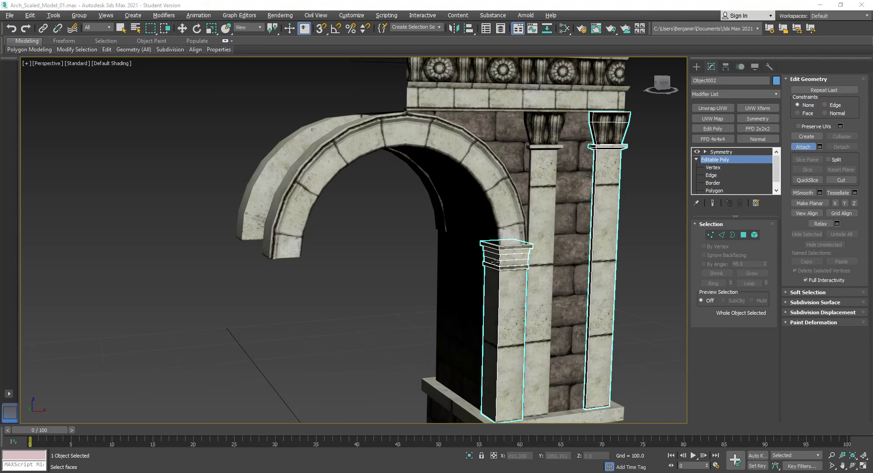
{"action": "left_click", "coordinate": [543, 126]}
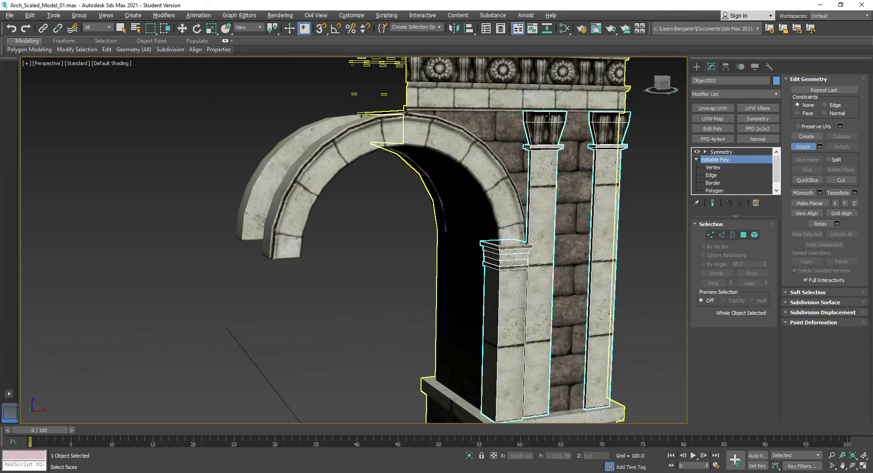
{"action": "key", "text": "w"}
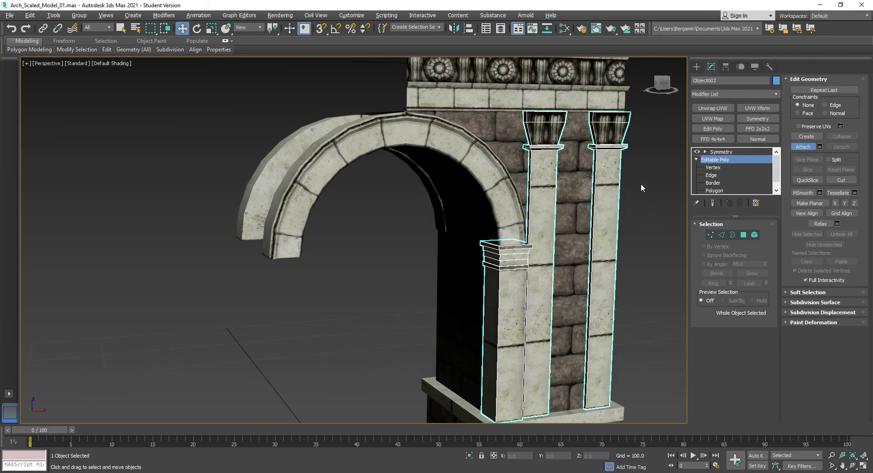